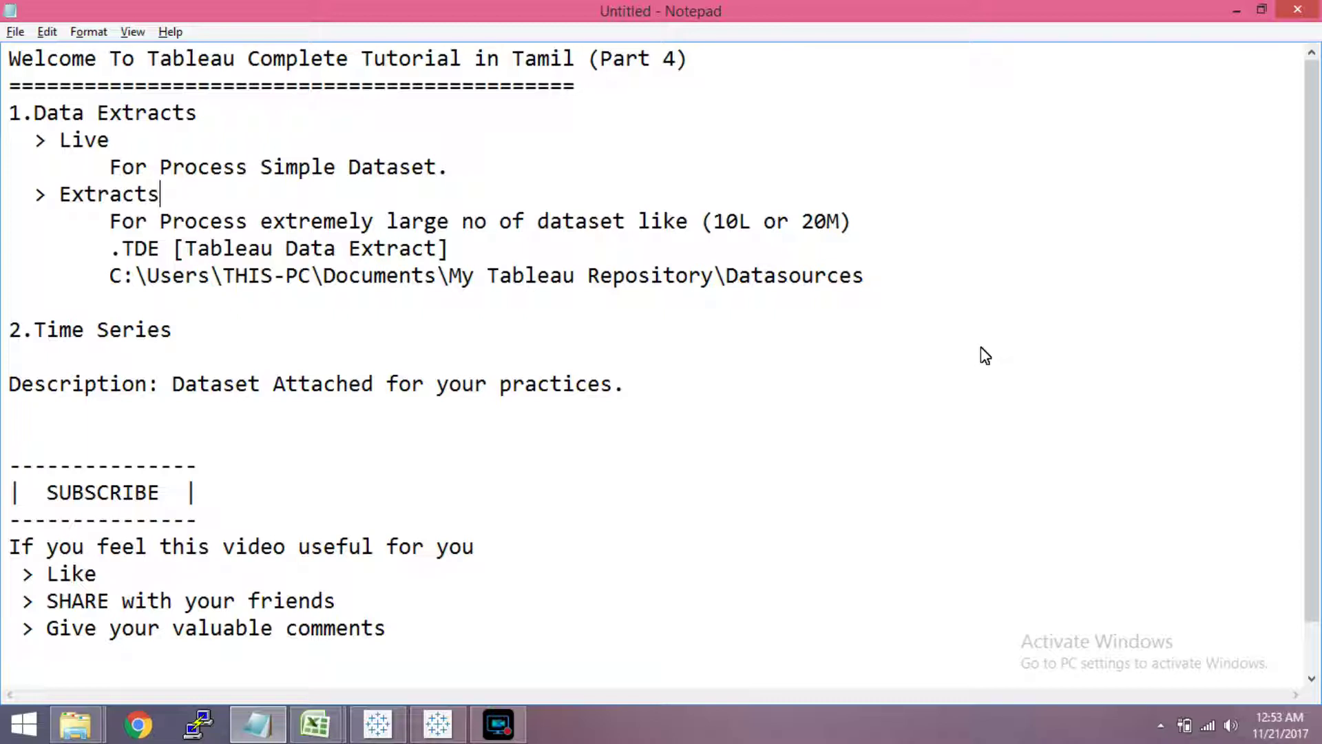
# - Switch to Excel and examine the Age, Gender, Period and Unemployed columns of the Long-Term-Unemployment-Statistics workbook
pyautogui.click(325, 719)
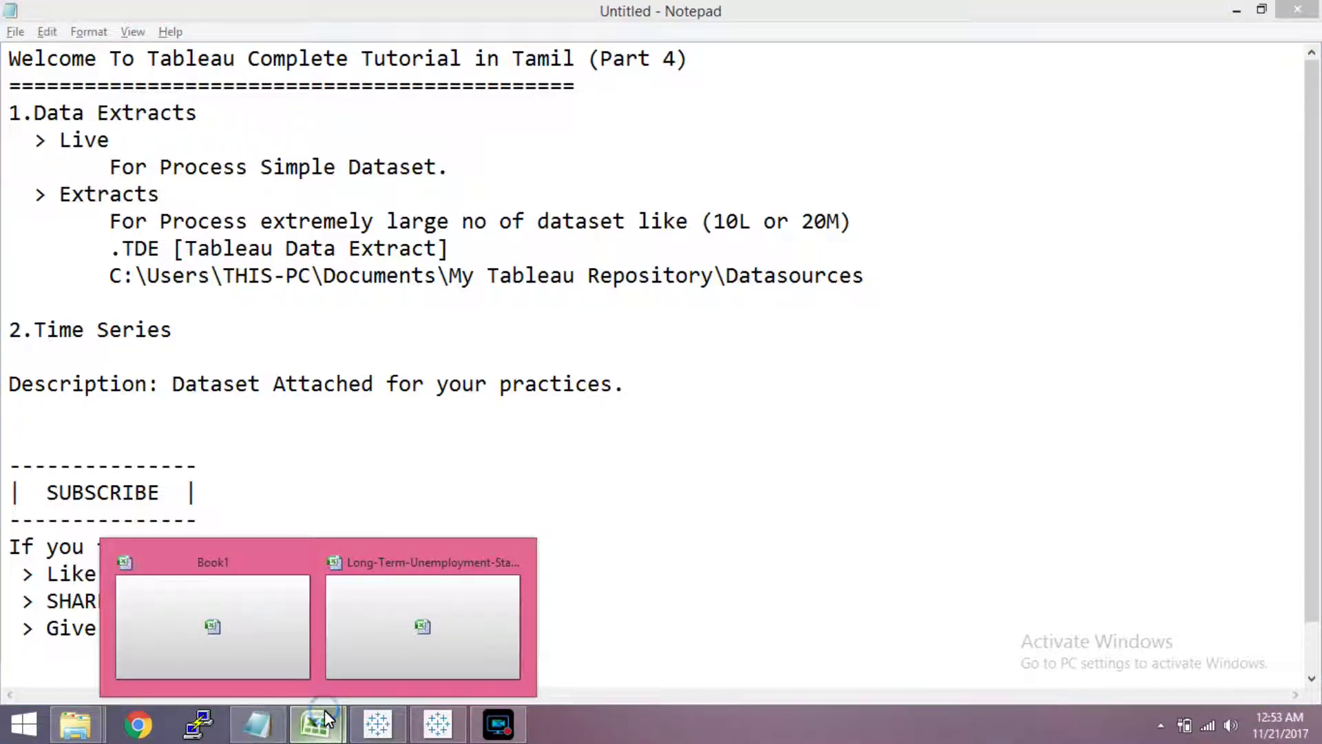
pyautogui.click(404, 588)
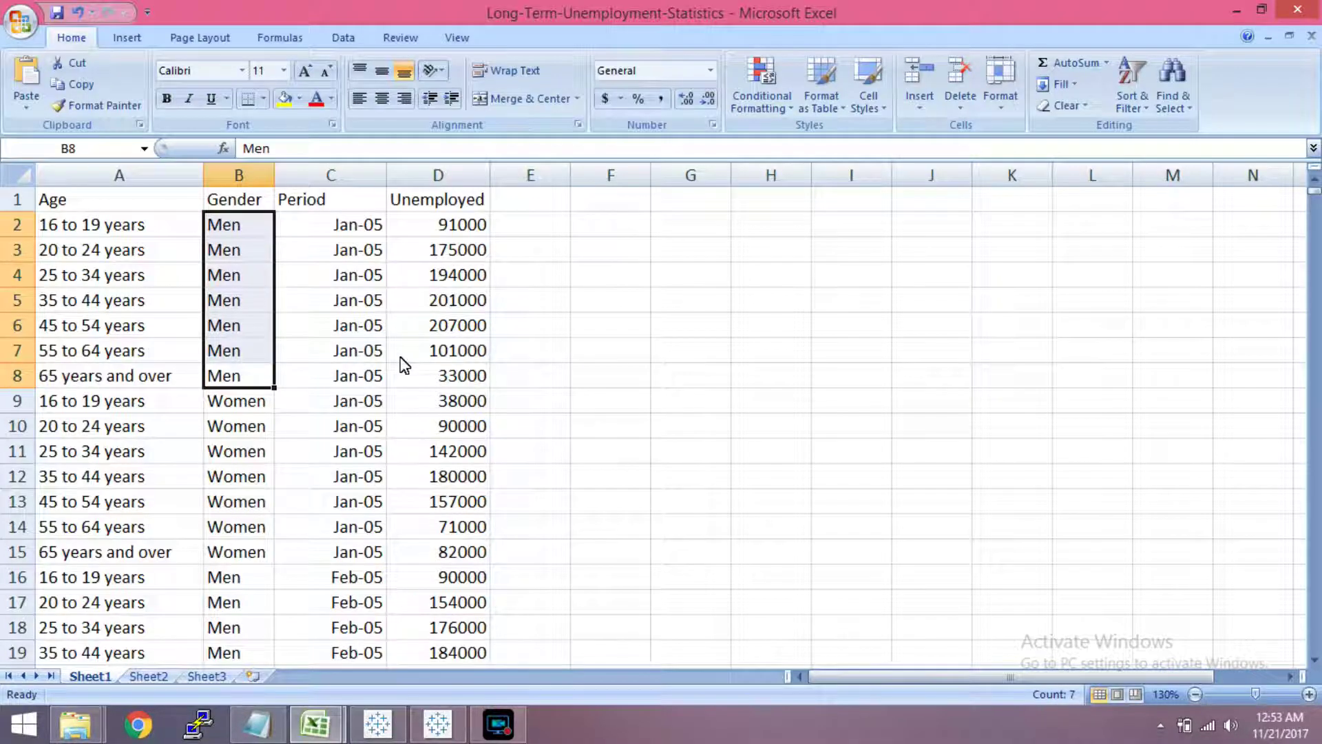
pyautogui.click(368, 328)
pyautogui.moveTo(365, 226); pyautogui.dragTo(350, 380)
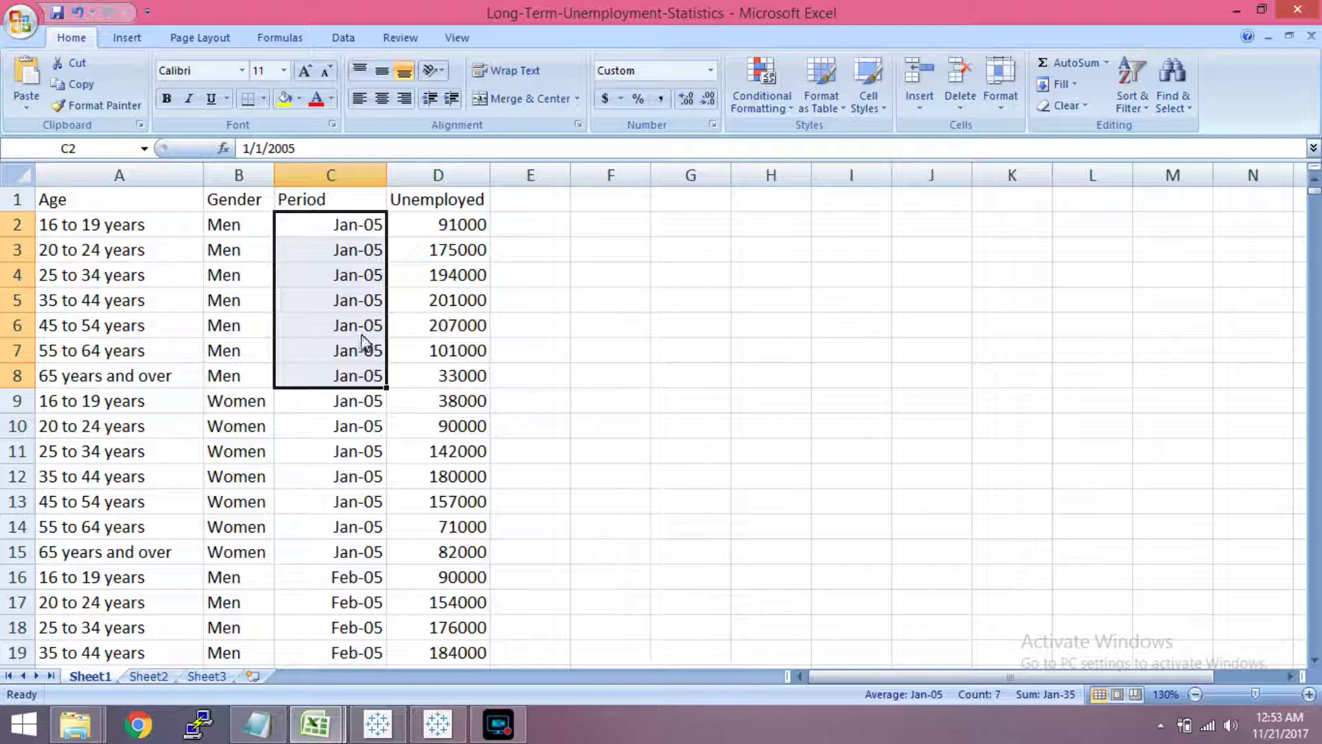
pyautogui.moveTo(119, 227); pyautogui.dragTo(111, 353)
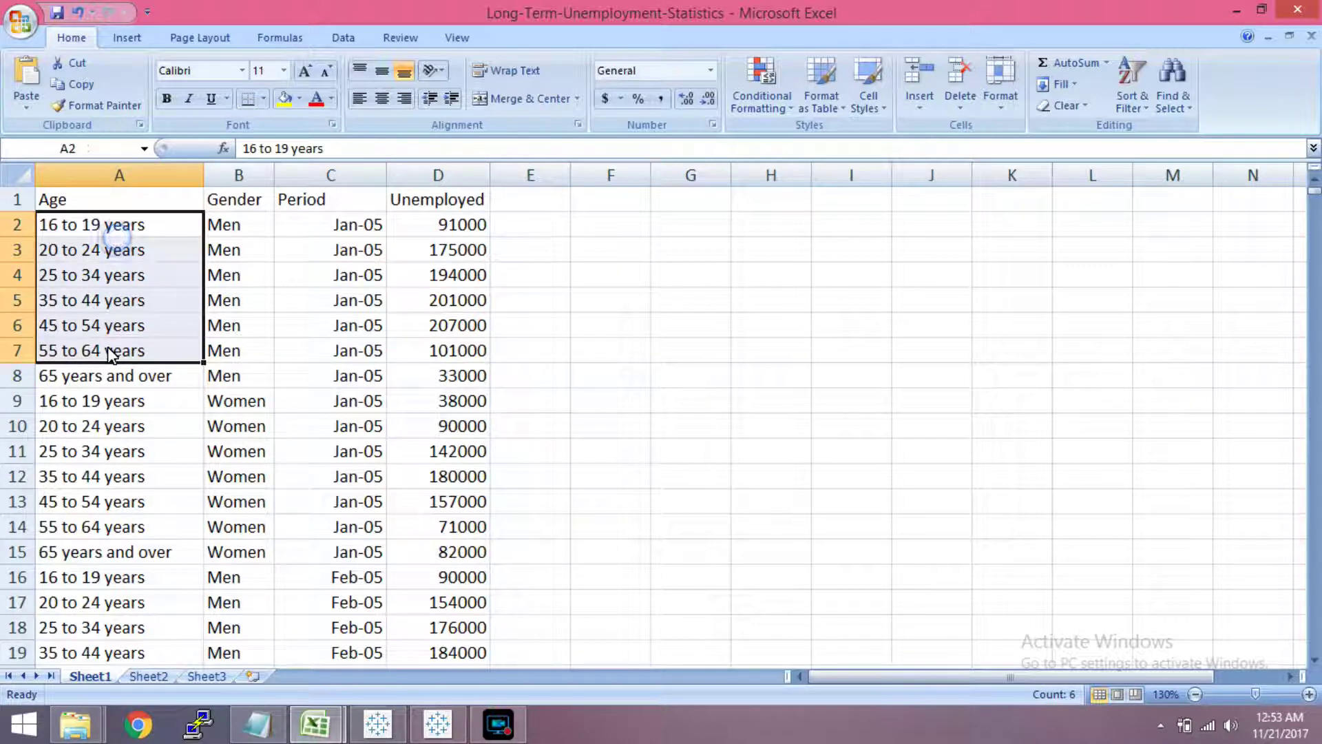
pyautogui.click(473, 236)
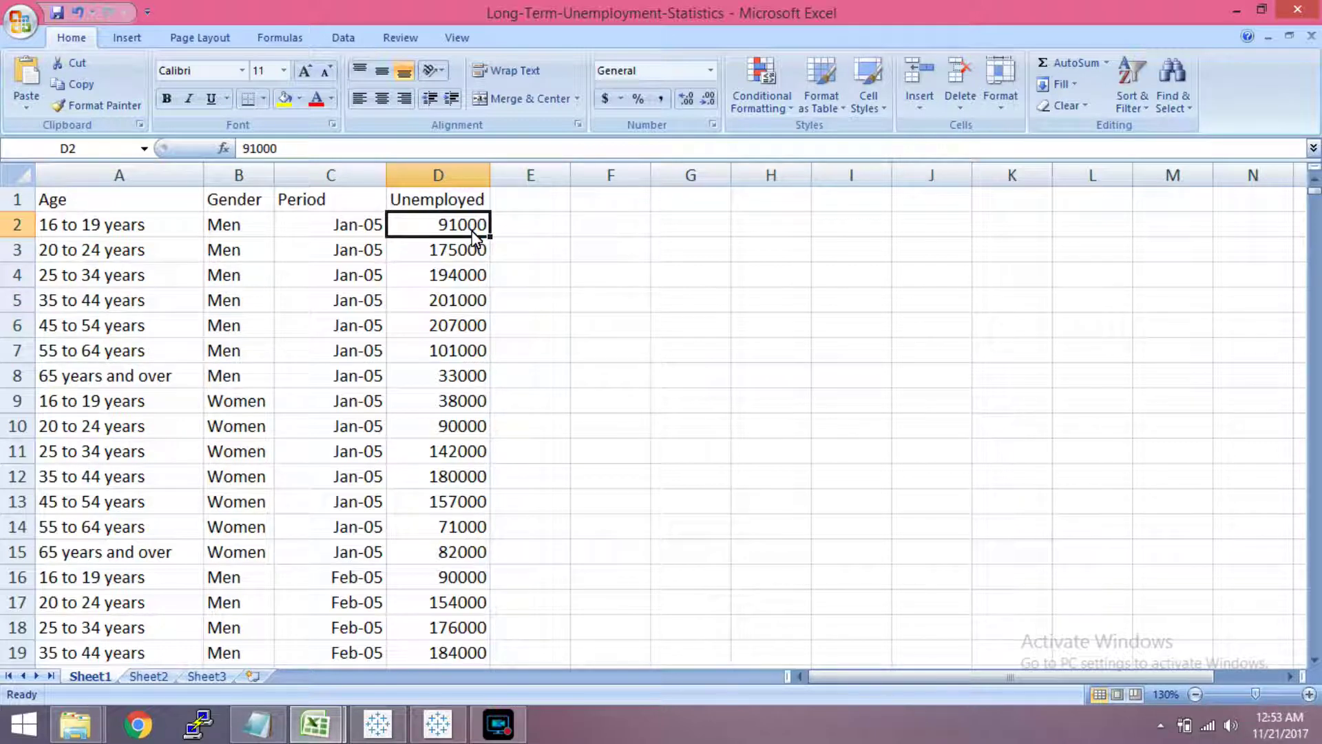
pyautogui.click(471, 305)
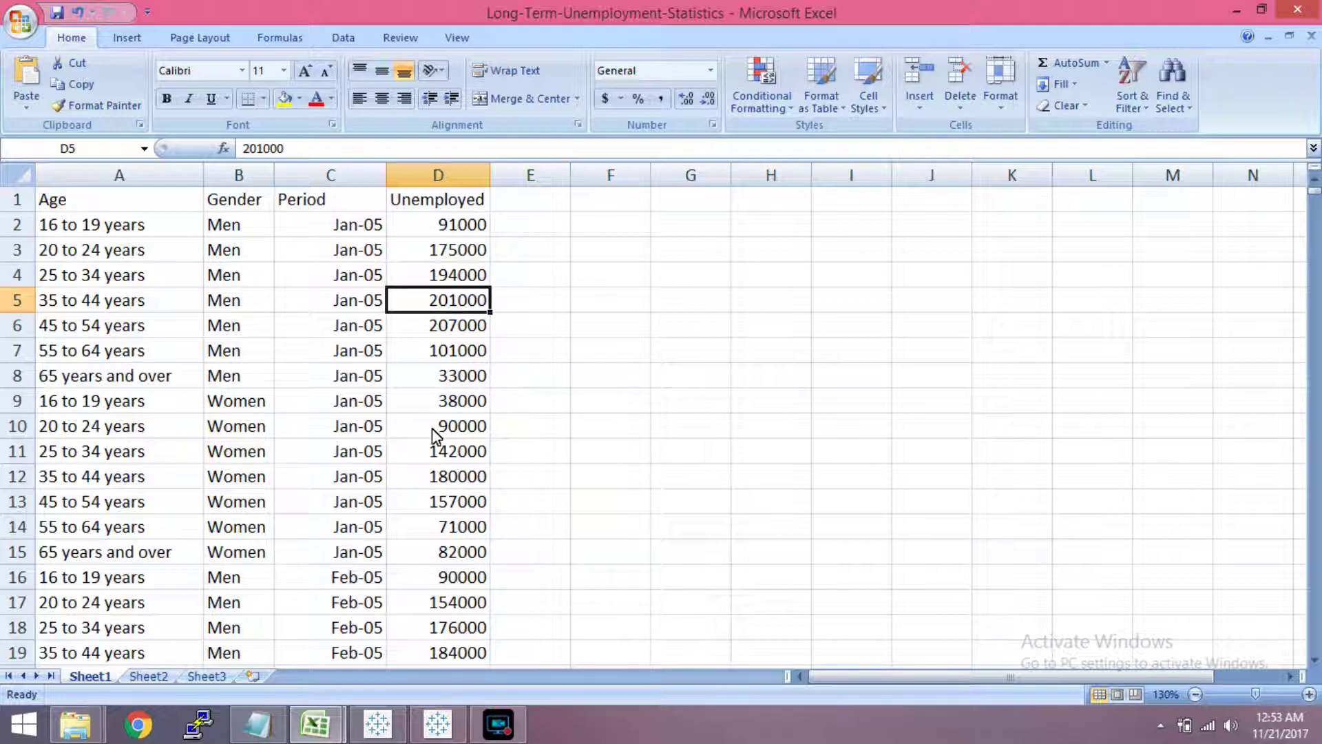
pyautogui.moveTo(354, 226); pyautogui.dragTo(354, 527)
pyautogui.click(182, 430)
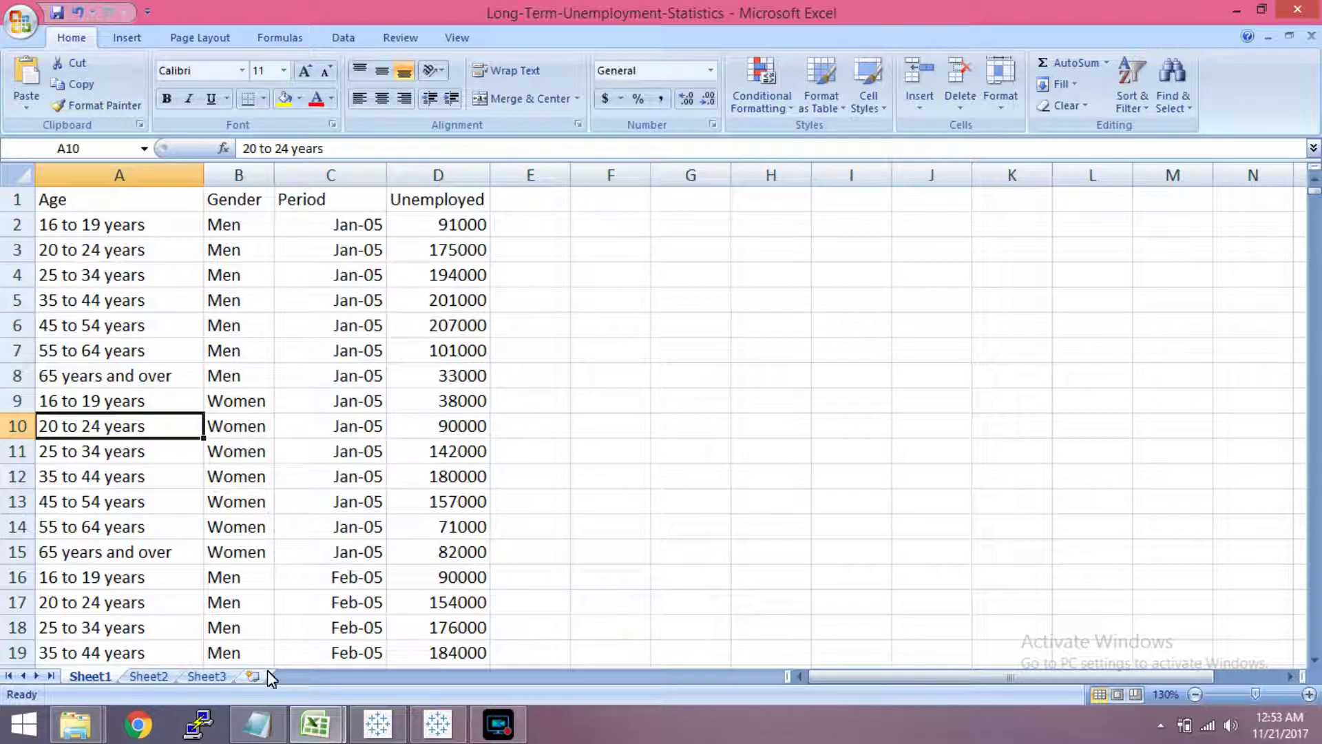
# - Compare the month-by-month layout in Book1 with the Long-Term-Unemployment-Statistics workbook, and minimize Excel
pyautogui.click(323, 724)
pyautogui.click(253, 631)
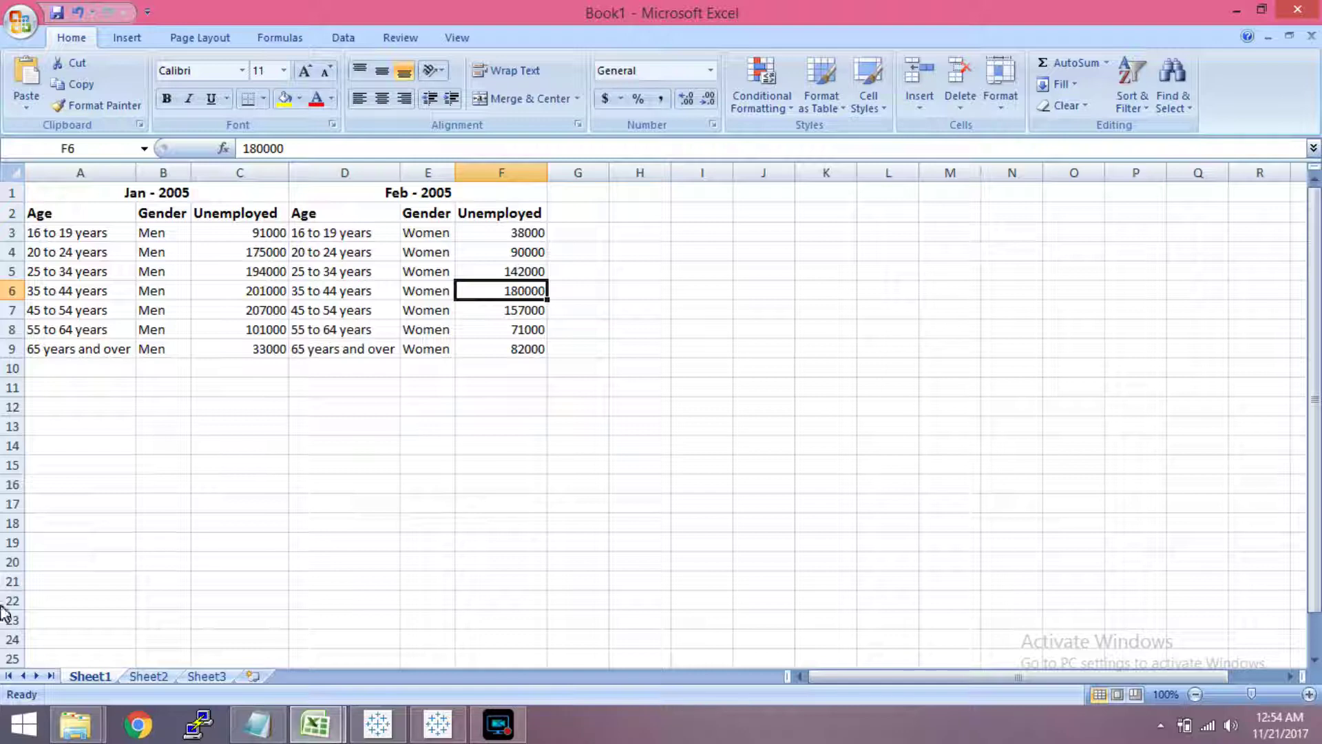
pyautogui.click(343, 728)
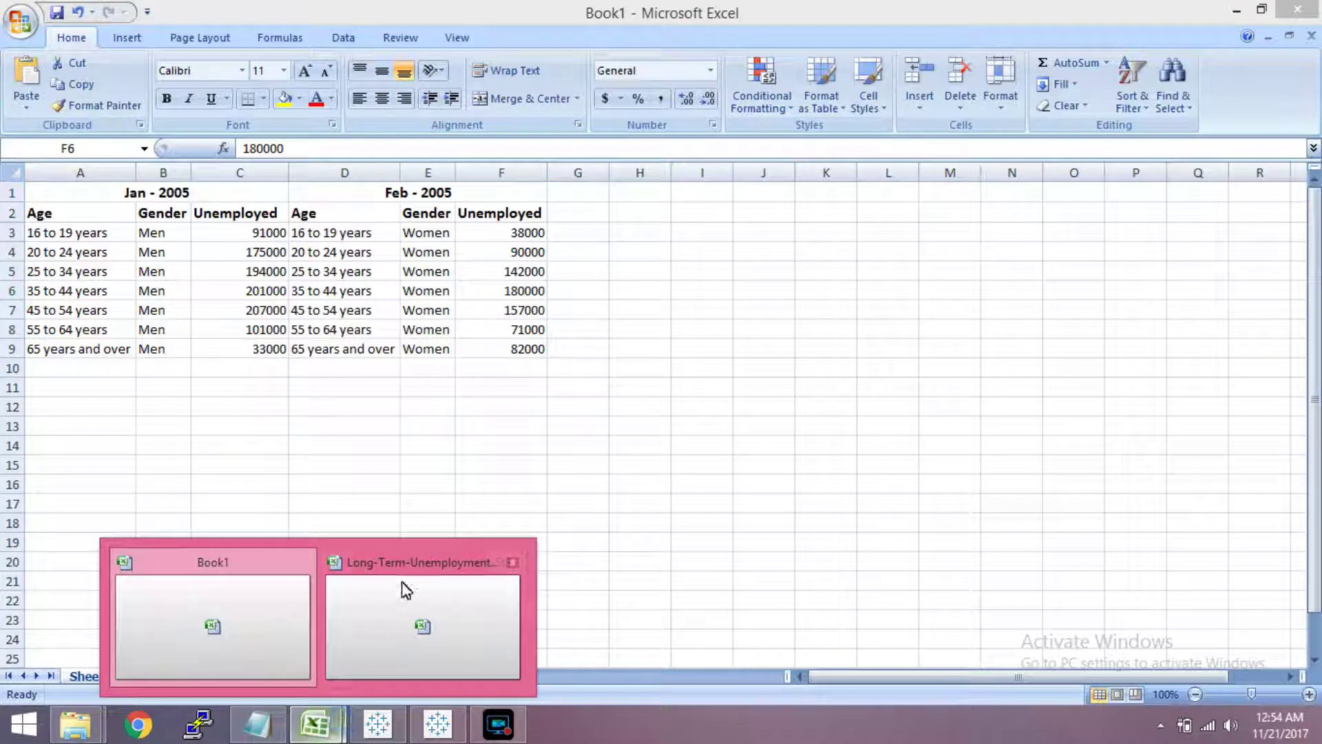
pyautogui.click(405, 589)
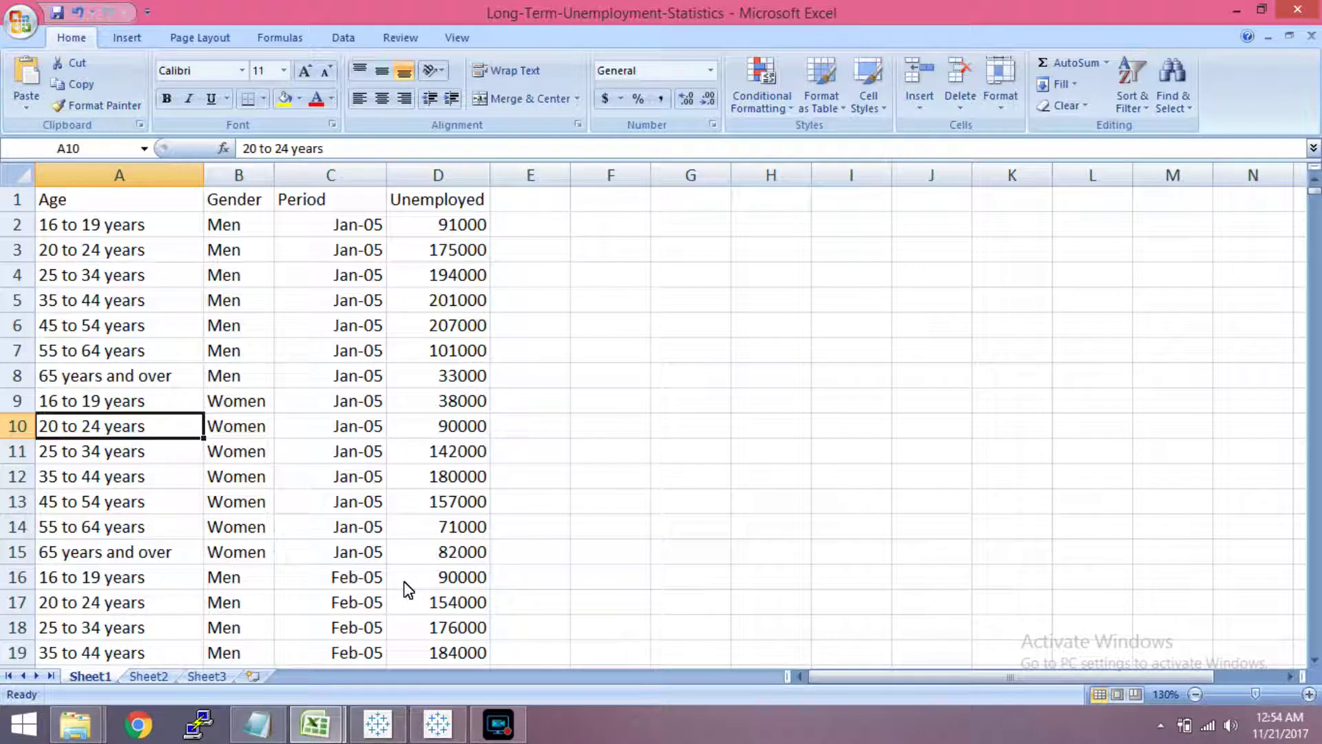
pyautogui.click(1237, 11)
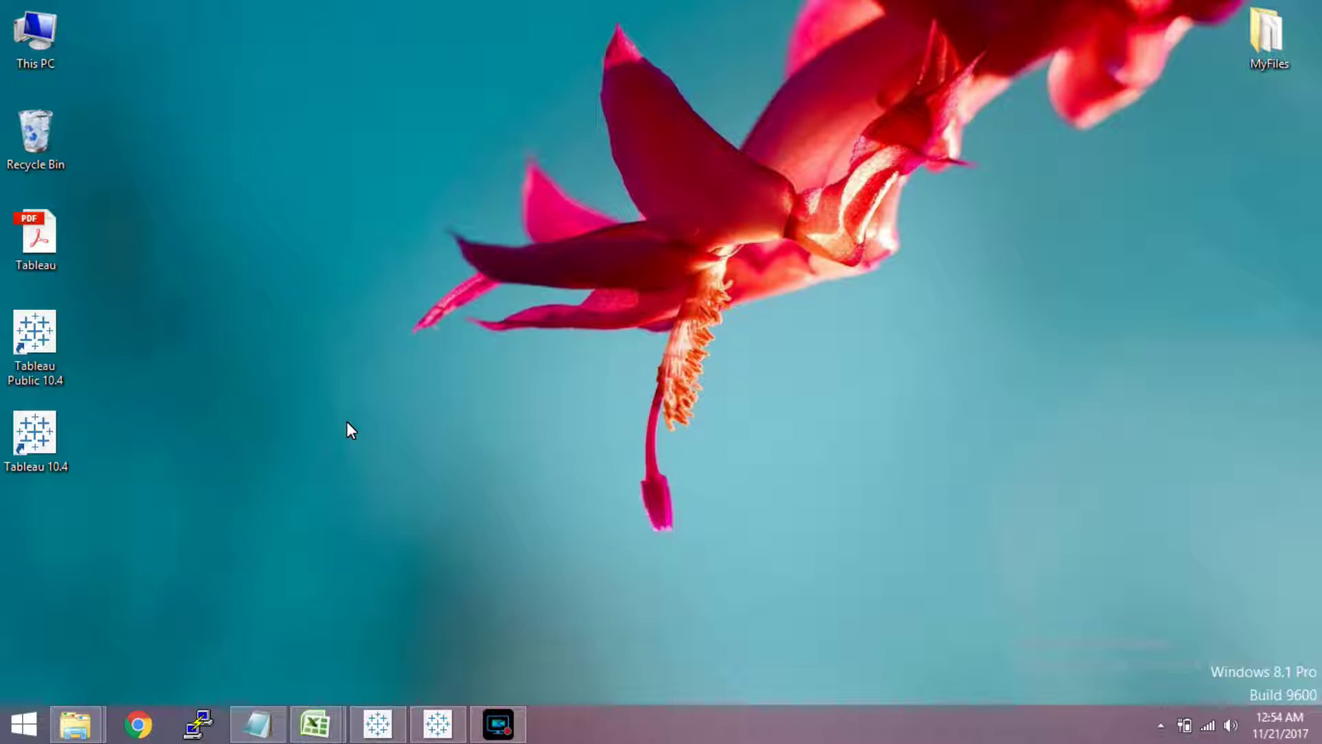
# - Switch to Tableau Public and Tableau Desktop and compare the connection options on their data source pages
pyautogui.click(377, 724)
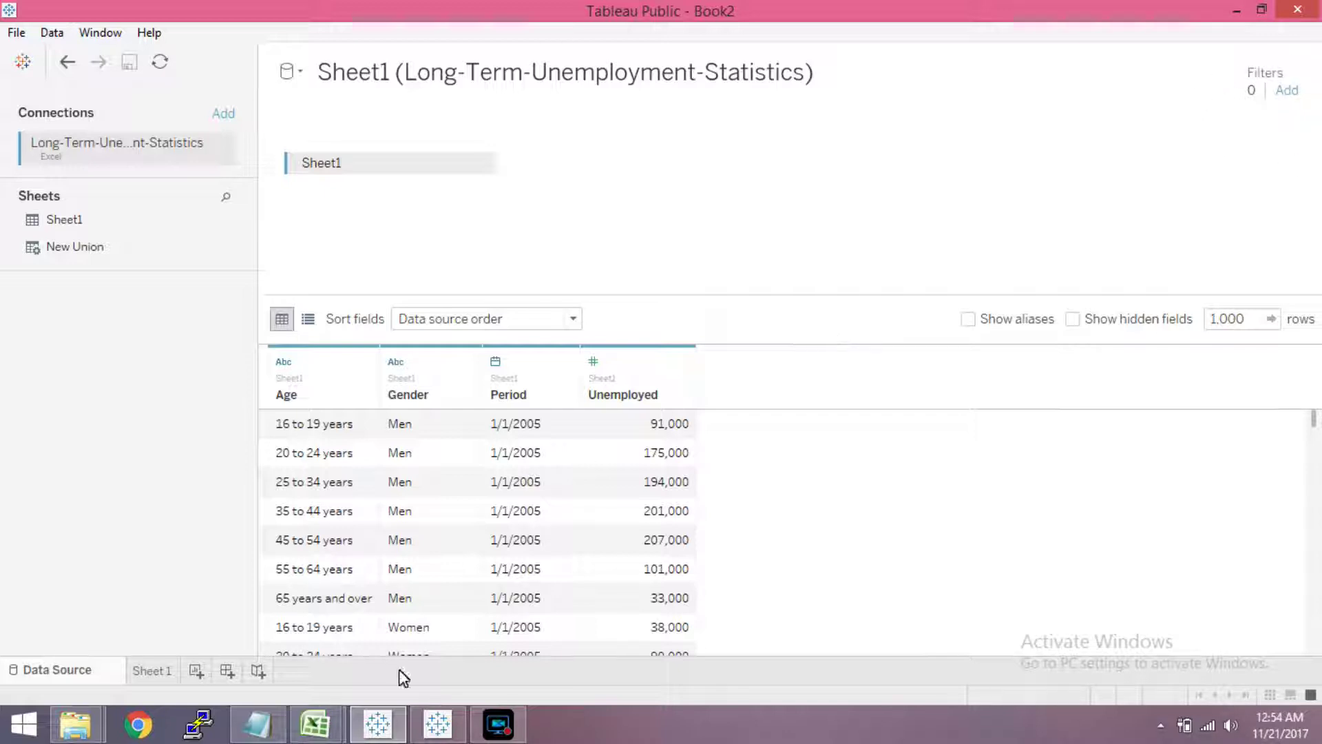
pyautogui.click(436, 730)
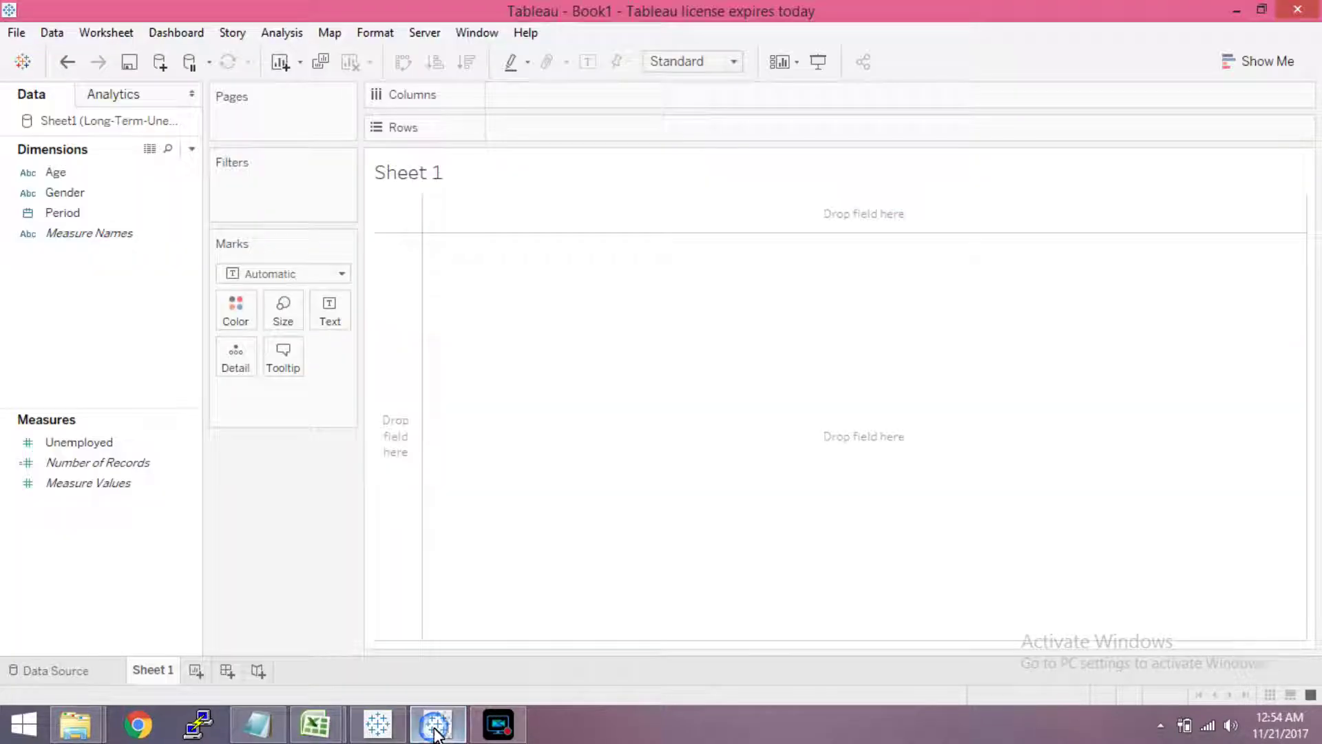
pyautogui.click(56, 671)
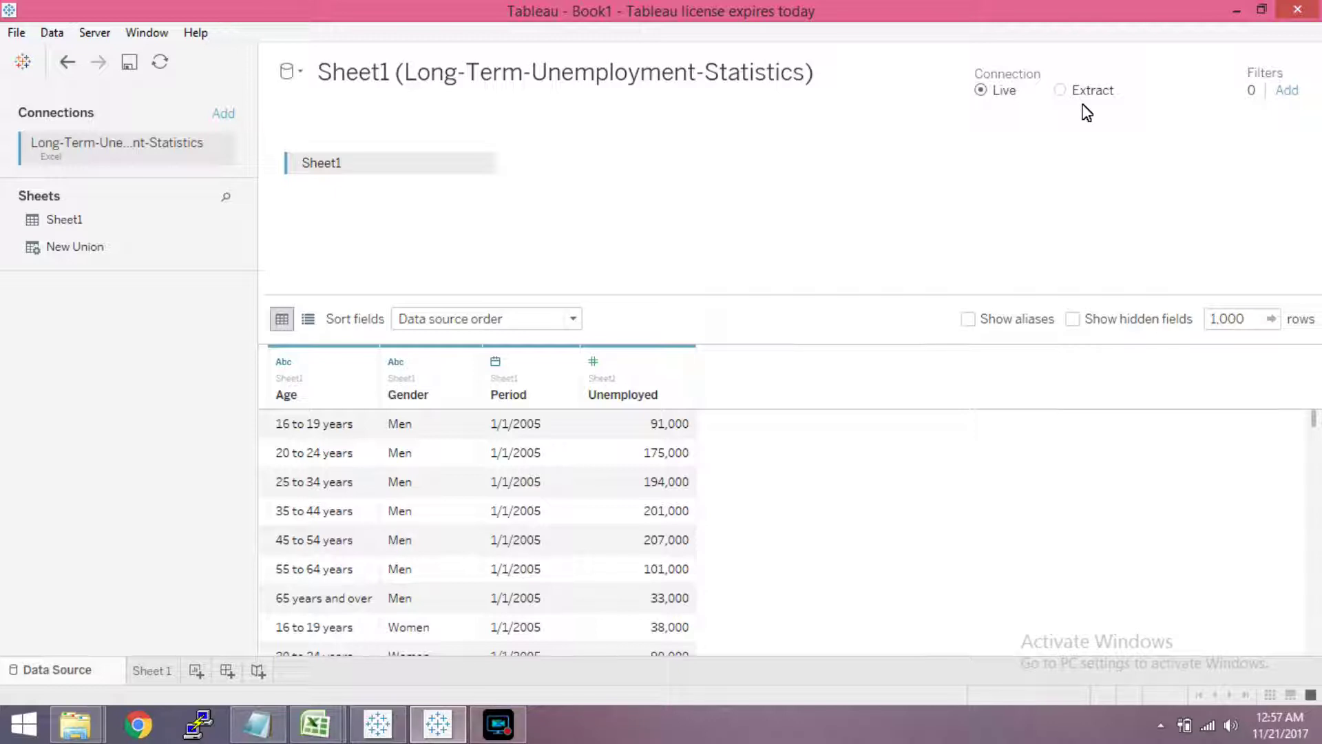
# - Return to Sheet 1 and open the Extract Data settings for the Long-Term-Unemployment-Statistics data source
pyautogui.click(153, 670)
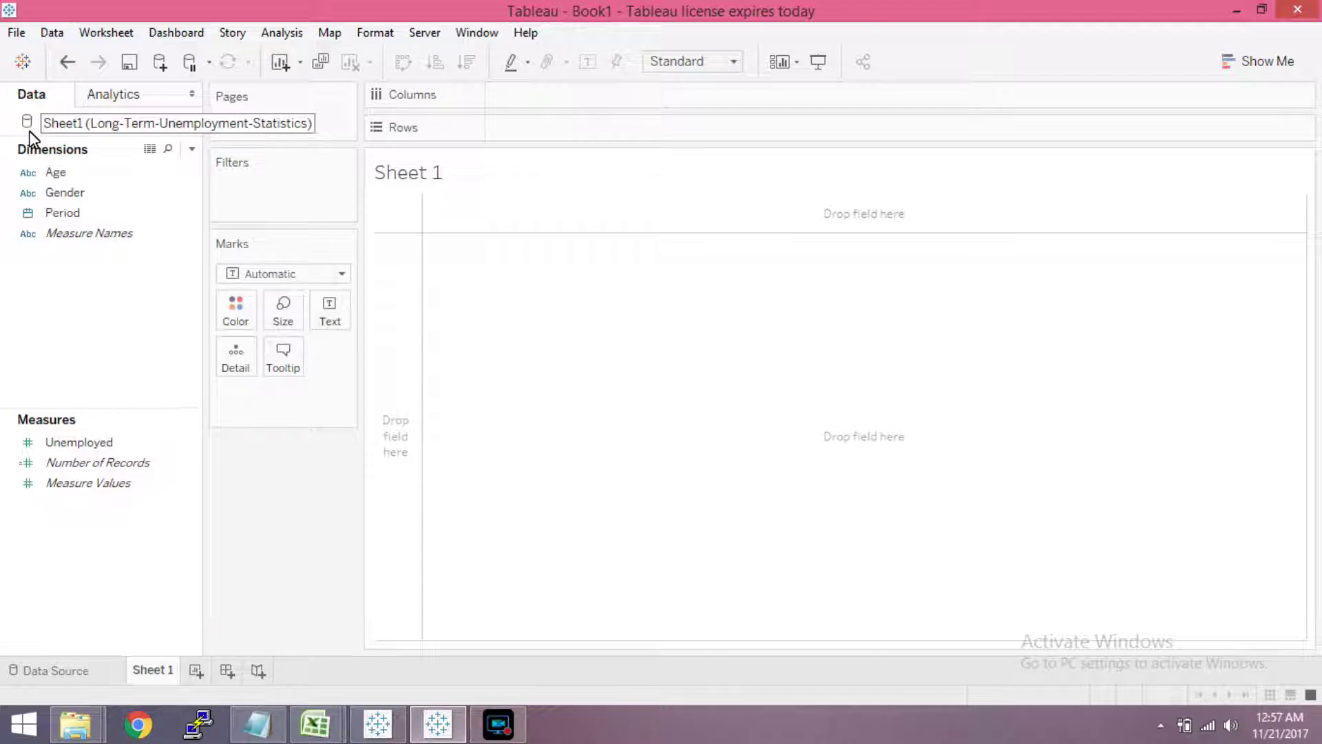
pyautogui.rightClick(112, 126)
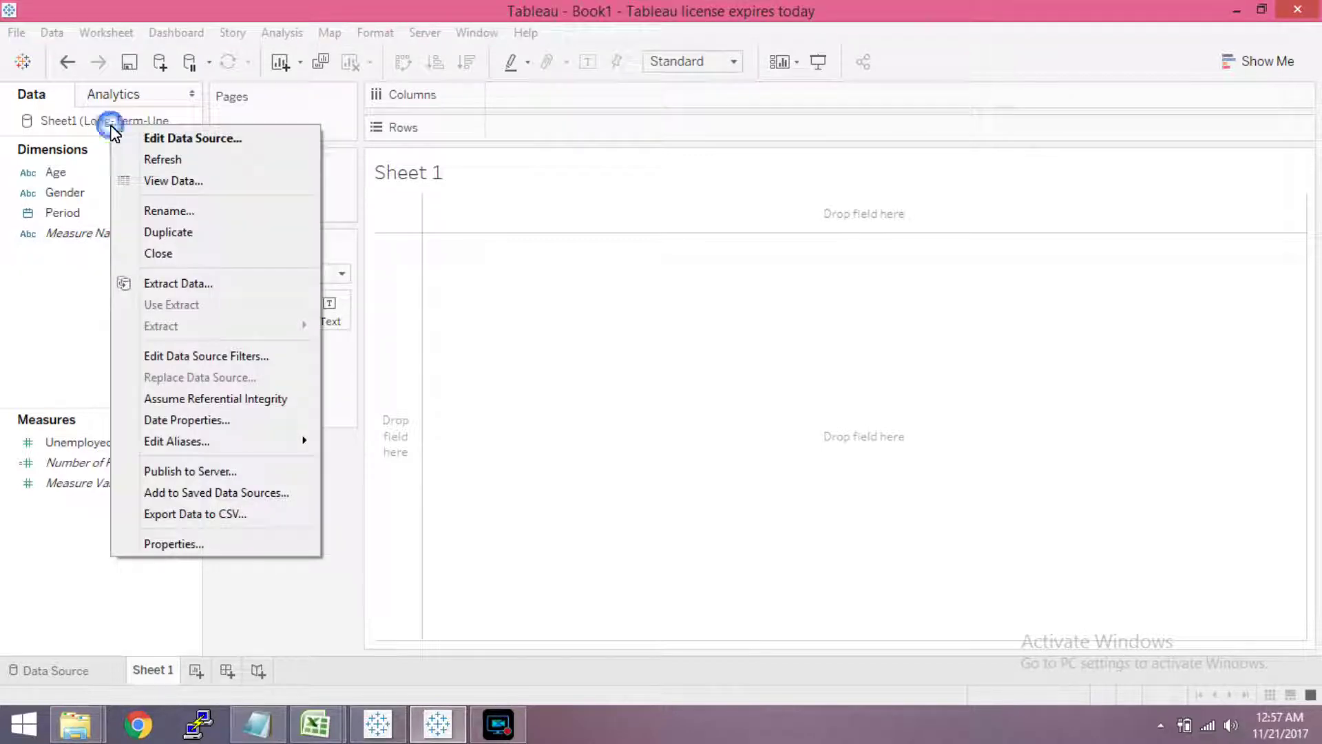
pyautogui.click(177, 285)
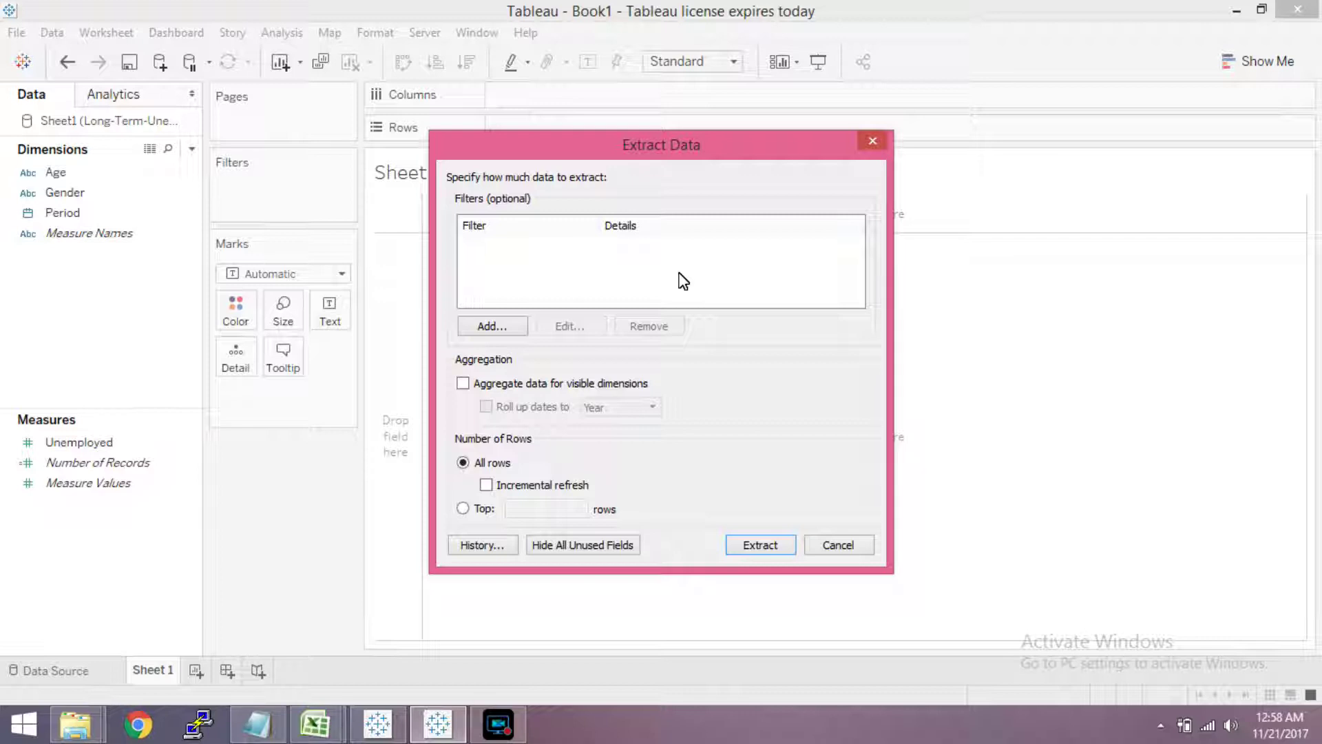
# - Try an extract filter on the years of Period with 2013, 2014 and 2015, clear the selection and discard the filter
pyautogui.click(506, 333)
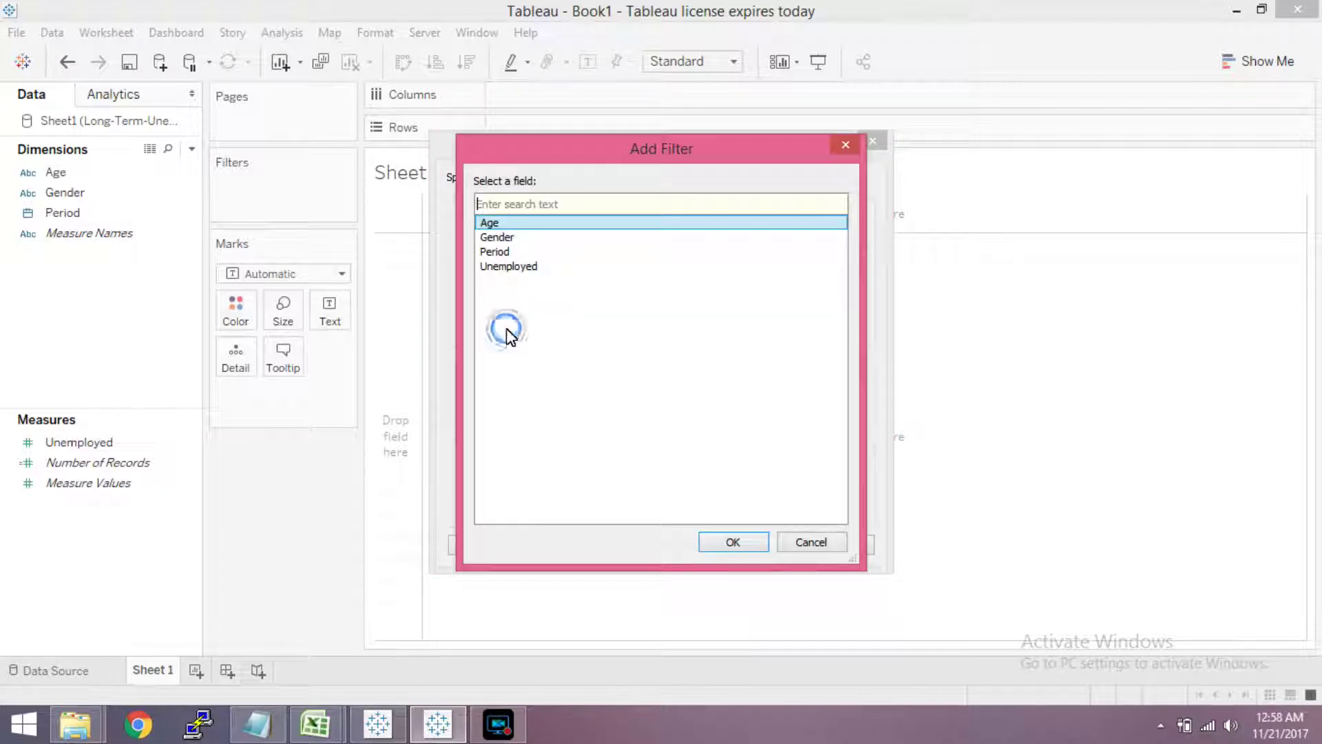
pyautogui.doubleClick(514, 251)
pyautogui.doubleClick(559, 306)
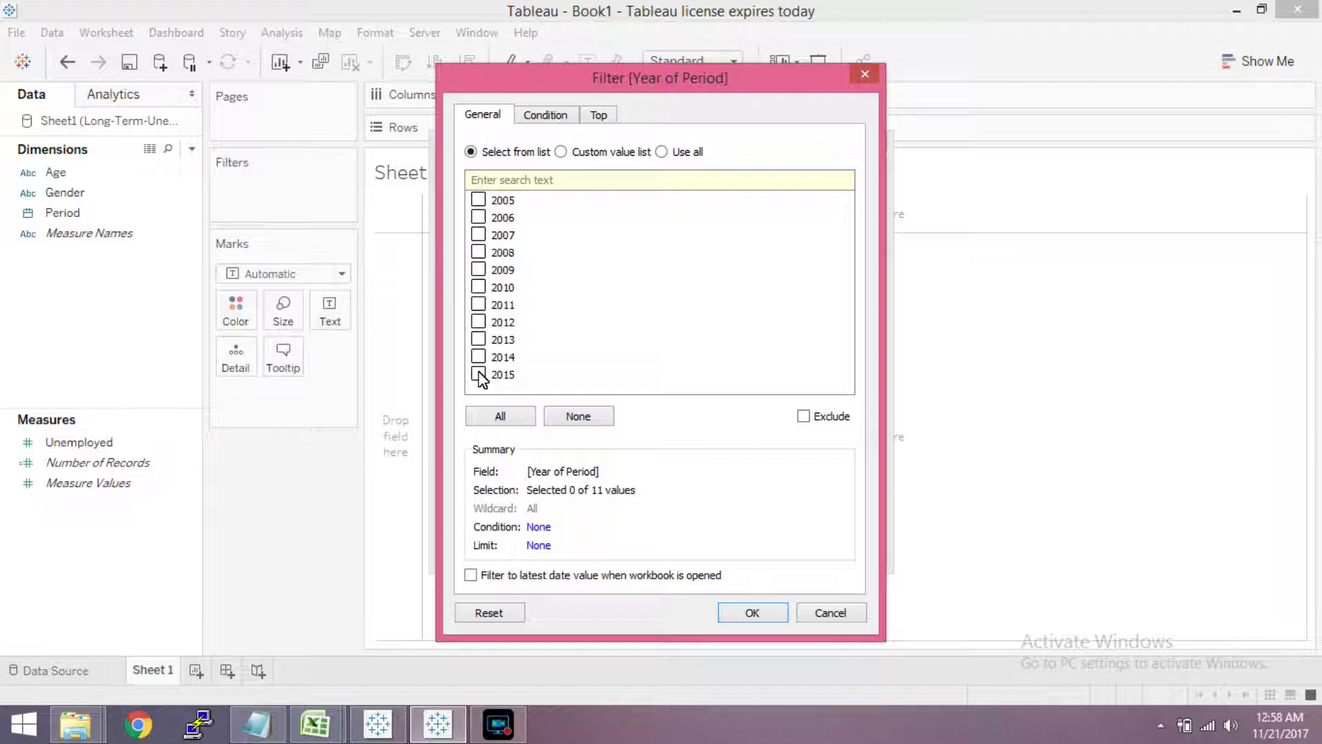
pyautogui.click(478, 339)
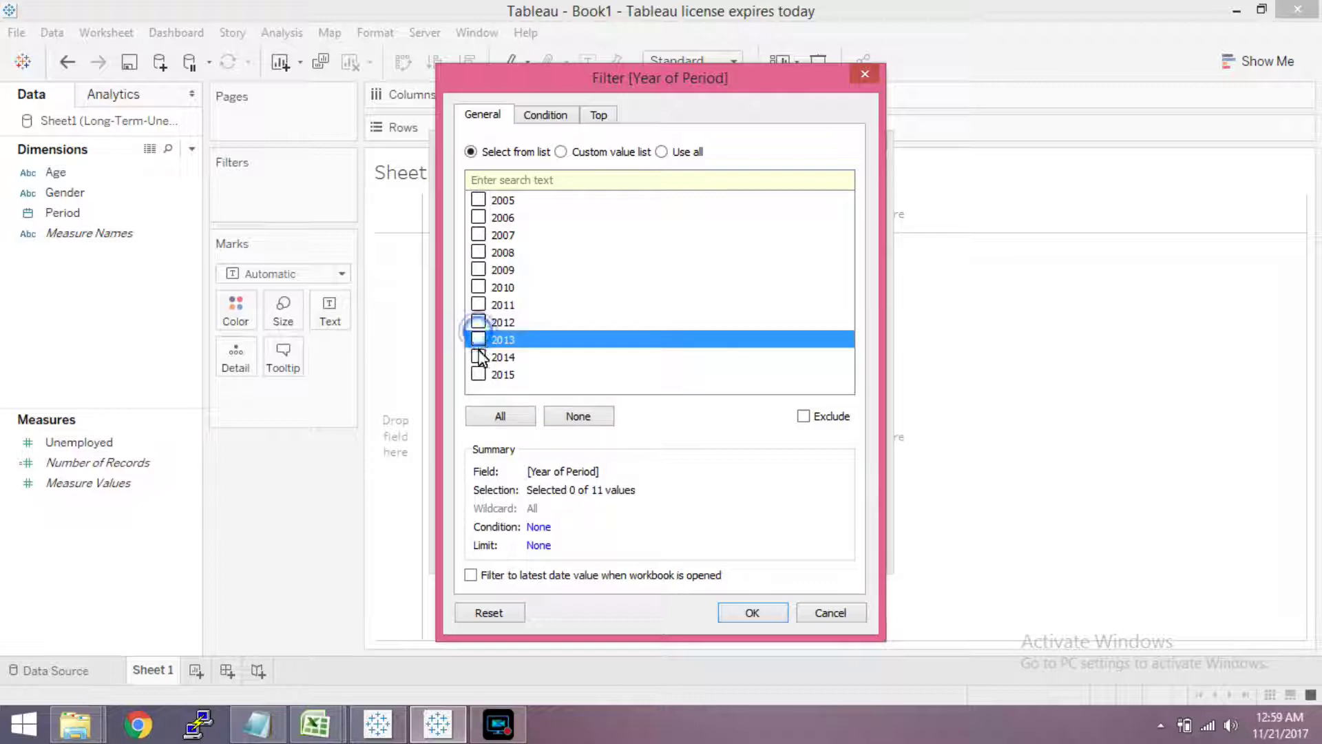
pyautogui.click(478, 356)
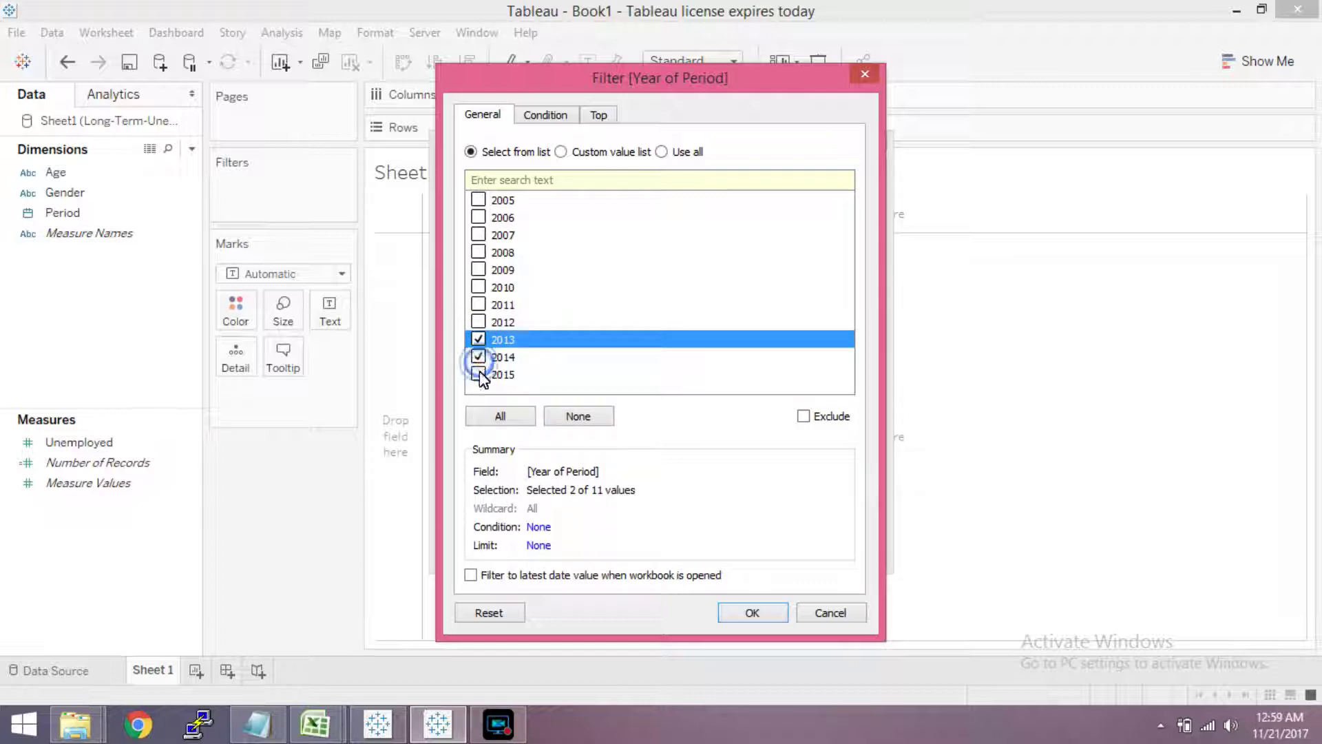
pyautogui.click(478, 374)
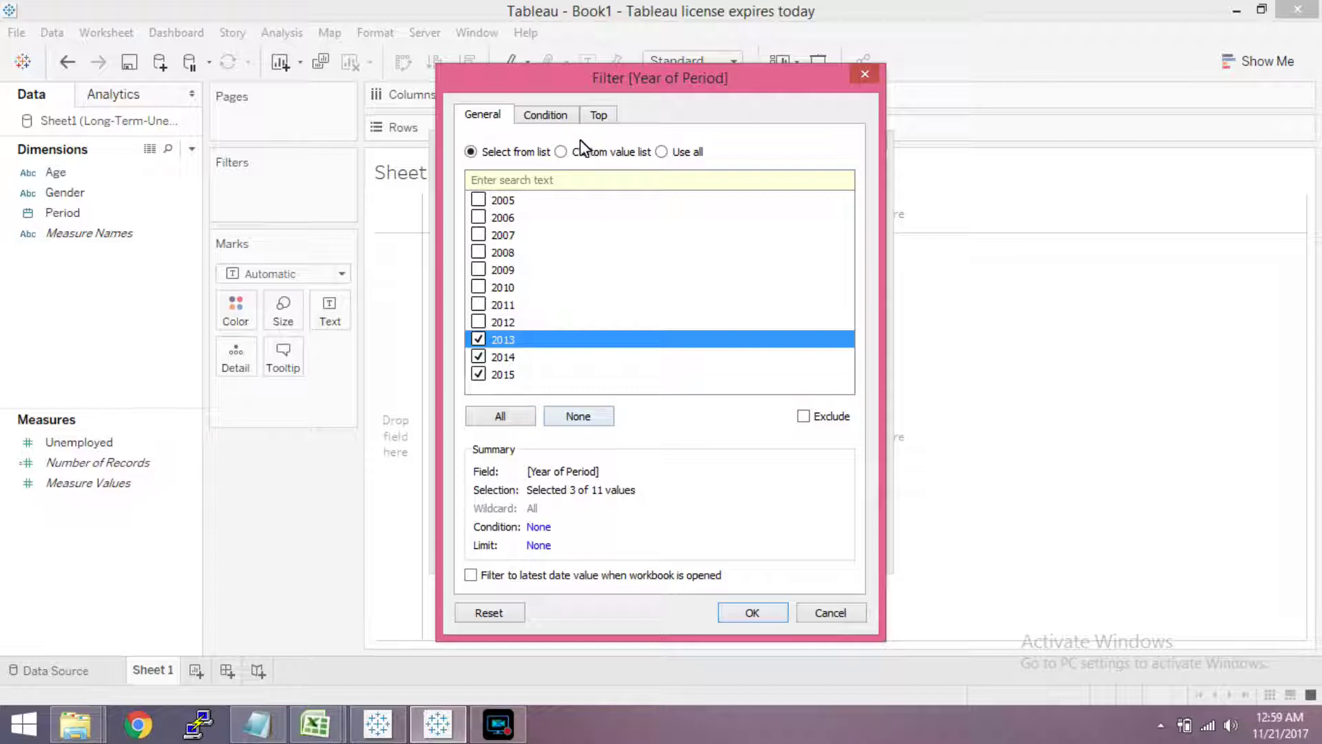
pyautogui.click(579, 416)
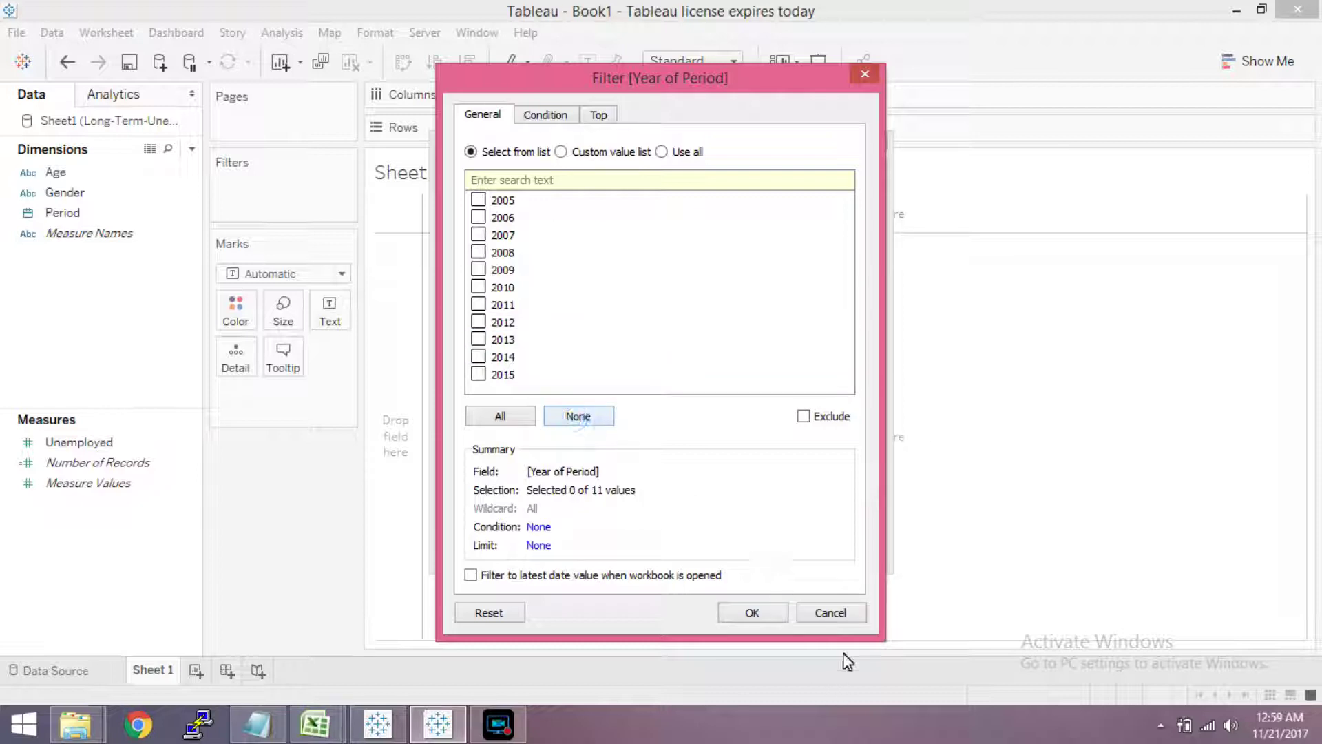
pyautogui.click(845, 614)
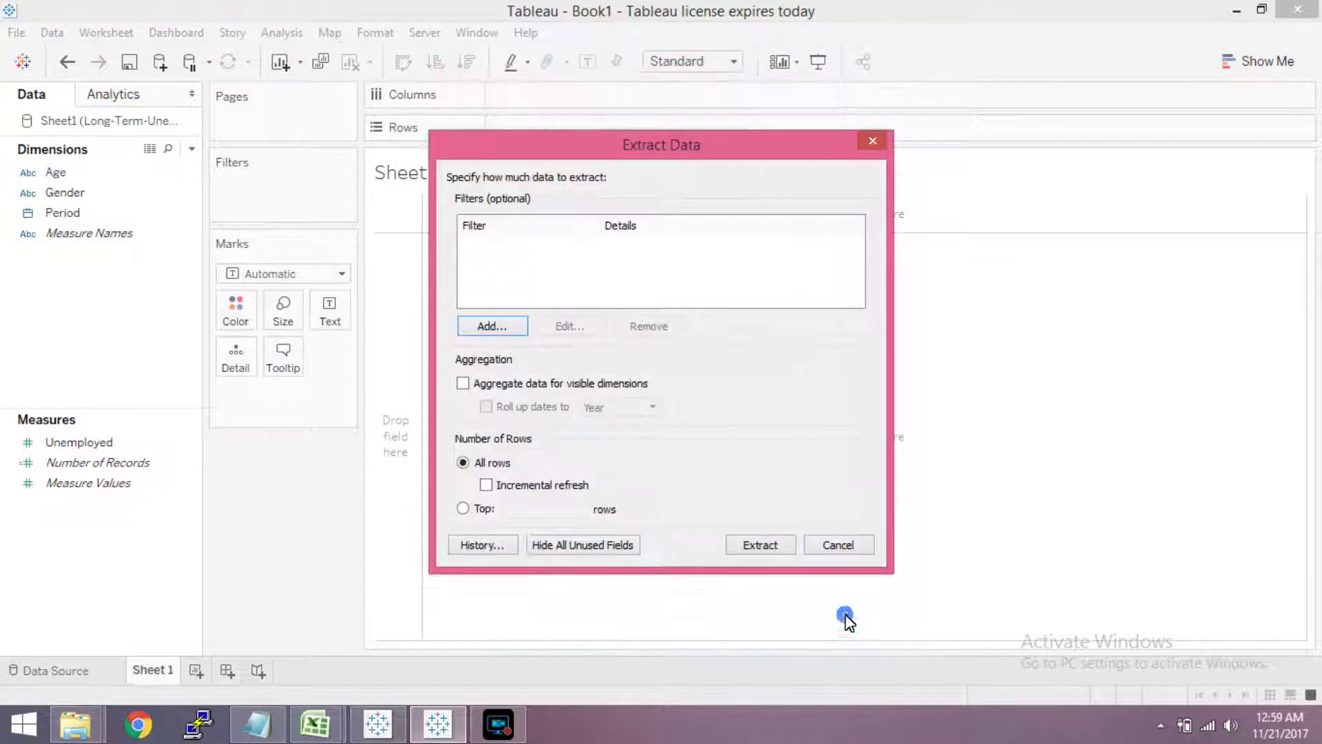
# - Start the extract of all rows and shorten its file name to Long-Term-Unemployment-Statistics
pyautogui.click(758, 546)
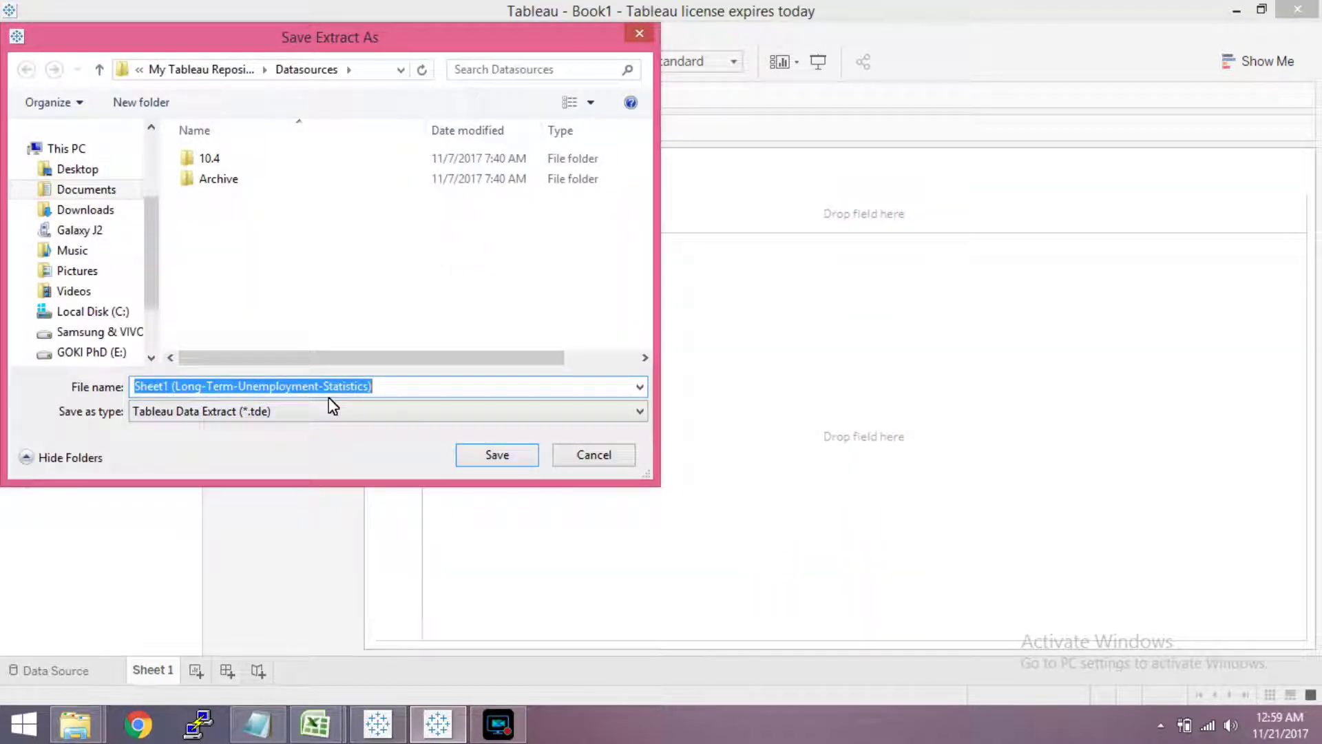
pyautogui.click(175, 385)
pyautogui.moveTo(178, 388); pyautogui.dragTo(112, 386)
pyautogui.press('BackSpace')
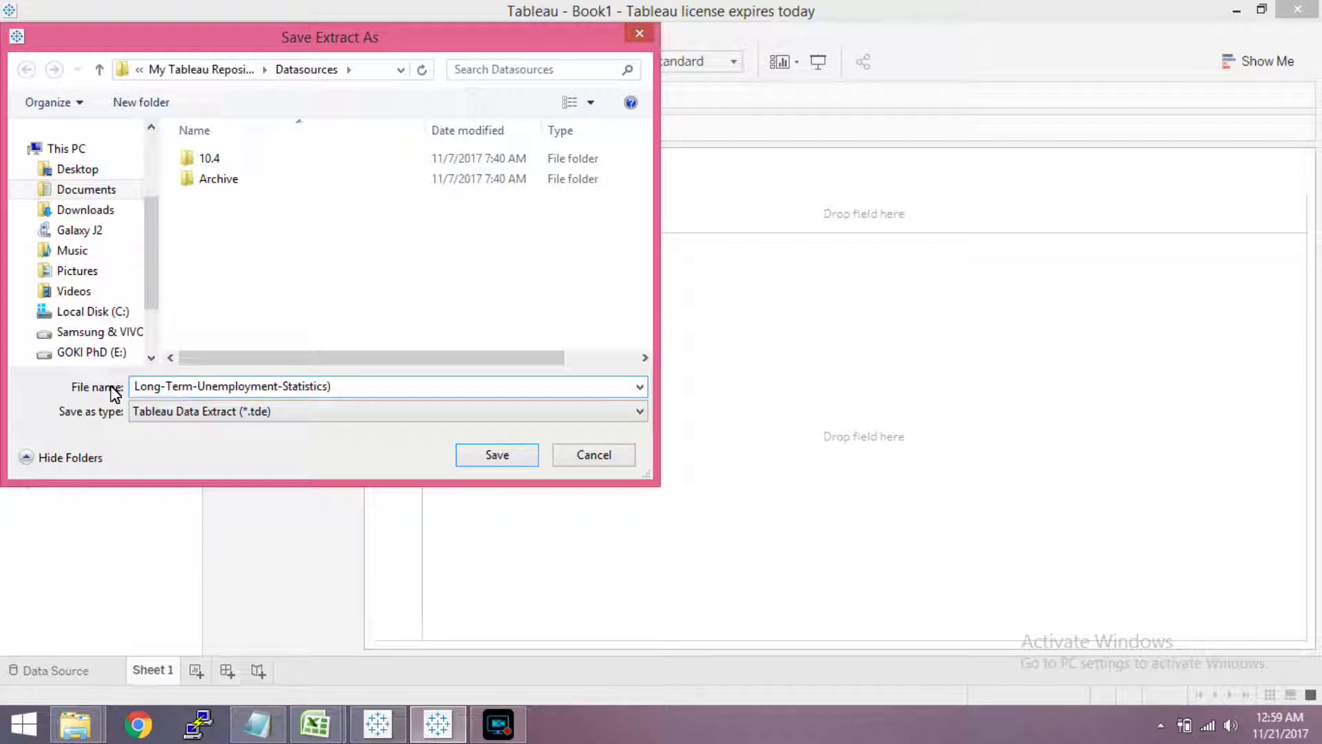
pyautogui.click(343, 387)
pyautogui.press('BackSpace')
# - Switch to Notepad, review the notes on the .TDE format and the Datasources folder path, and return to the extract's save dialog
pyautogui.click(266, 711)
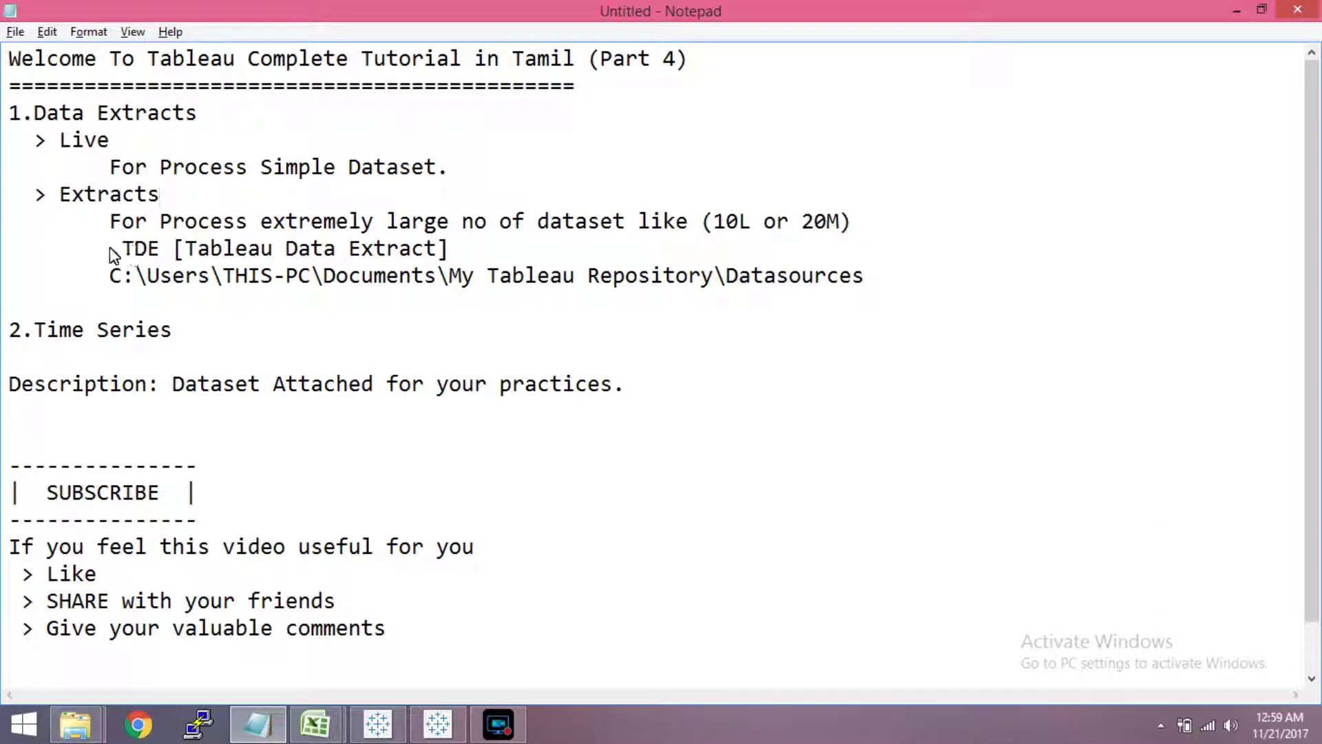
pyautogui.moveTo(114, 255); pyautogui.dragTo(164, 250)
pyautogui.click(231, 253)
pyautogui.doubleClick(447, 248)
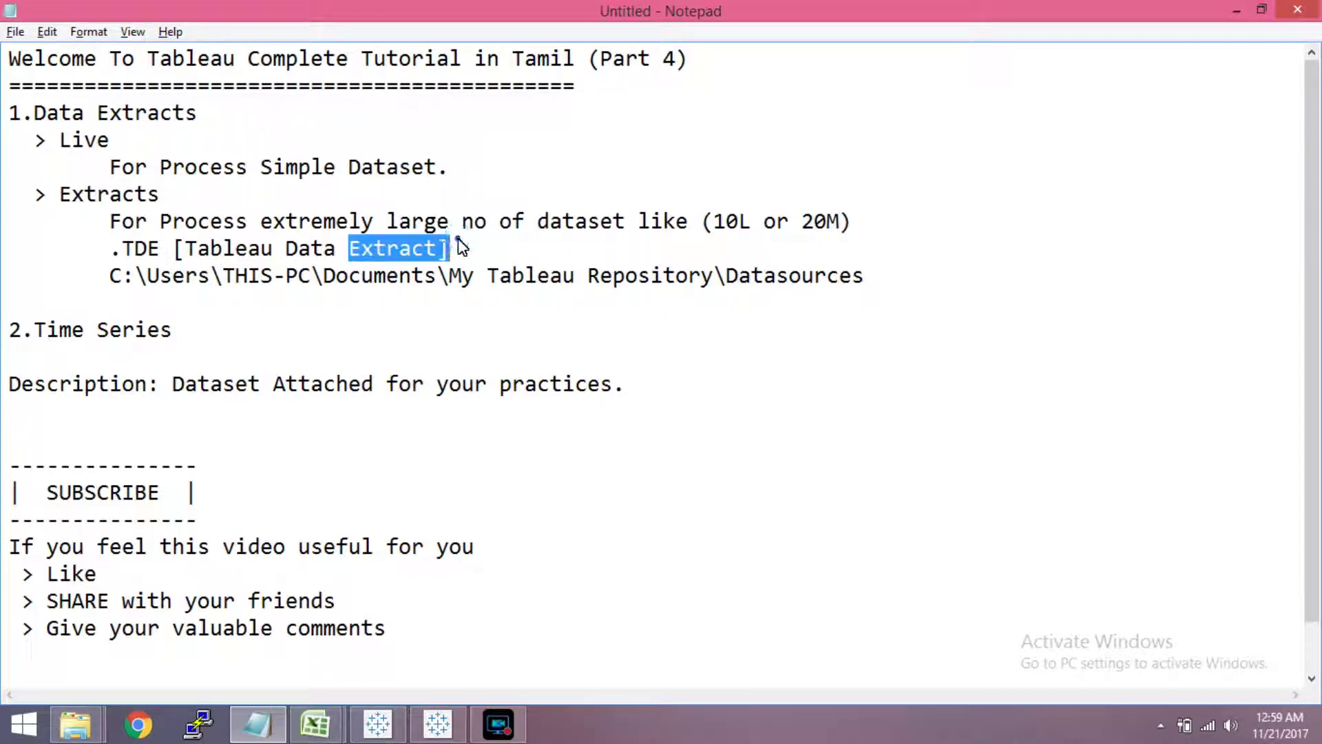
pyautogui.click(458, 241)
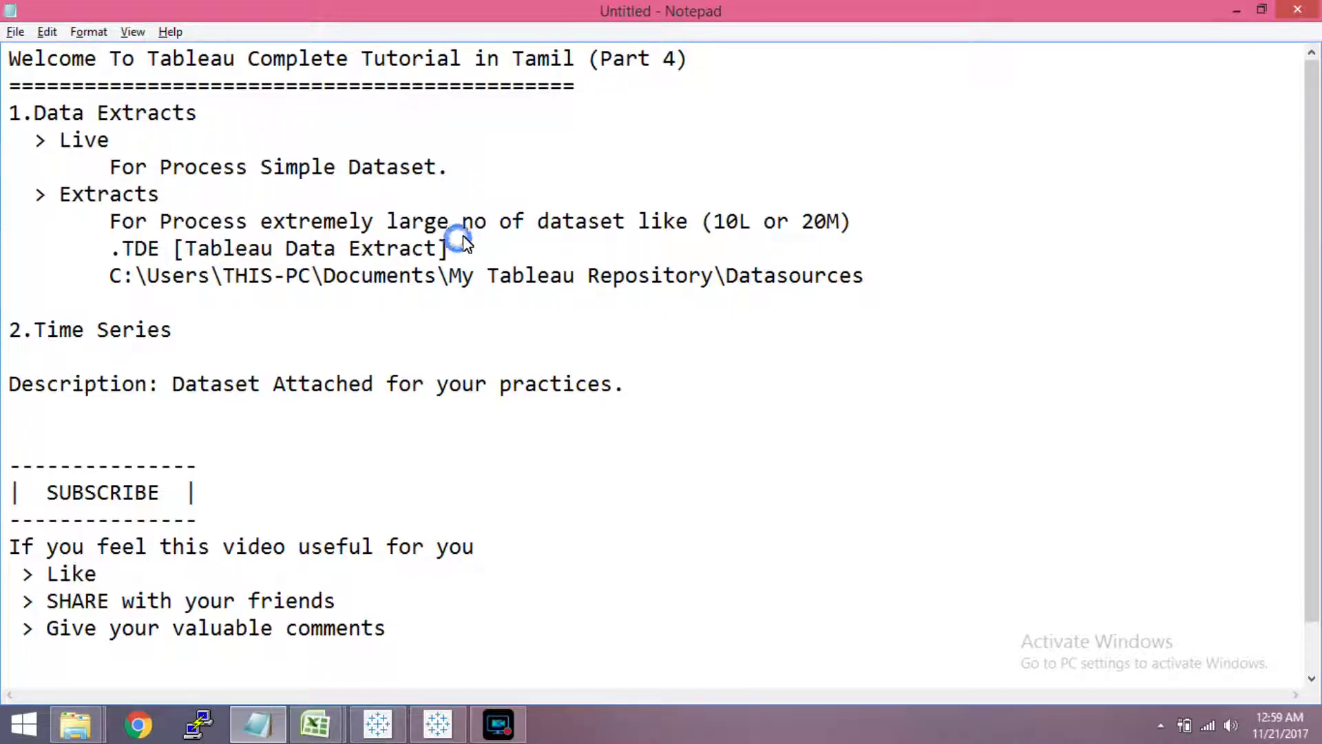
pyautogui.click(1238, 9)
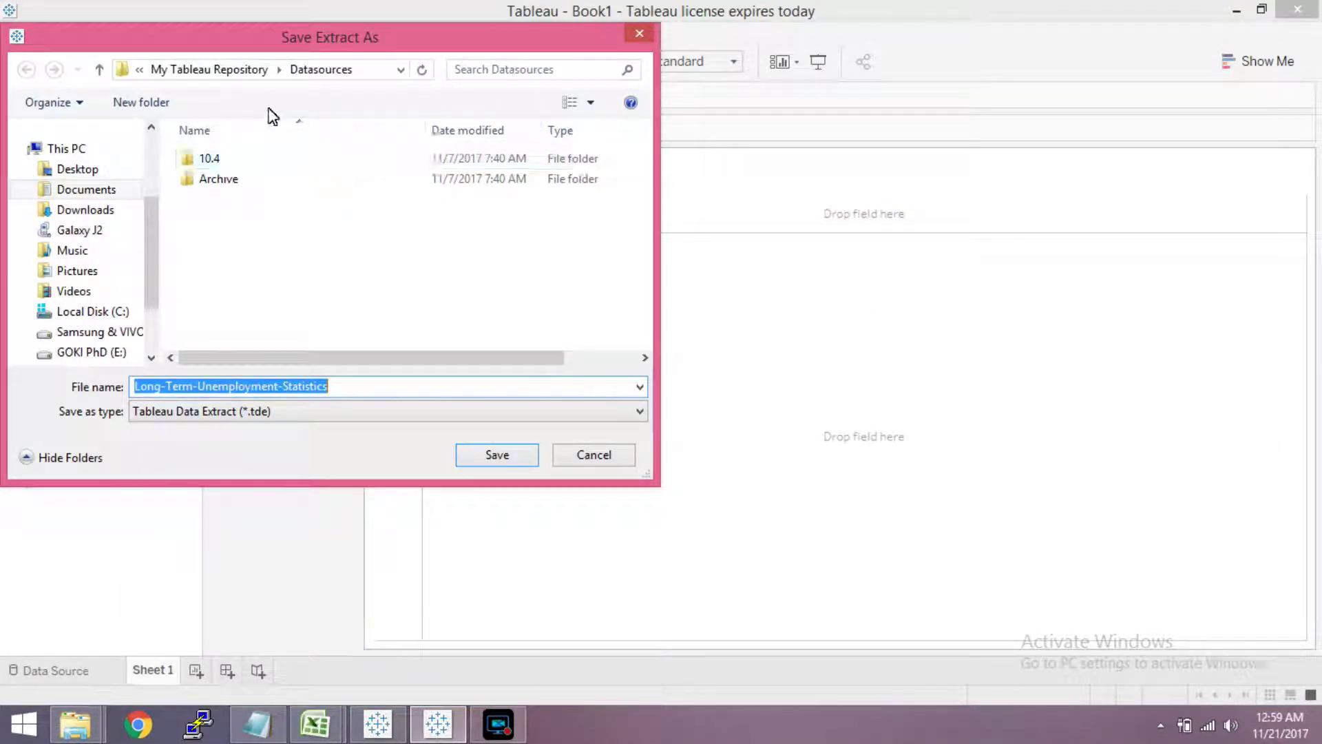
pyautogui.click(254, 727)
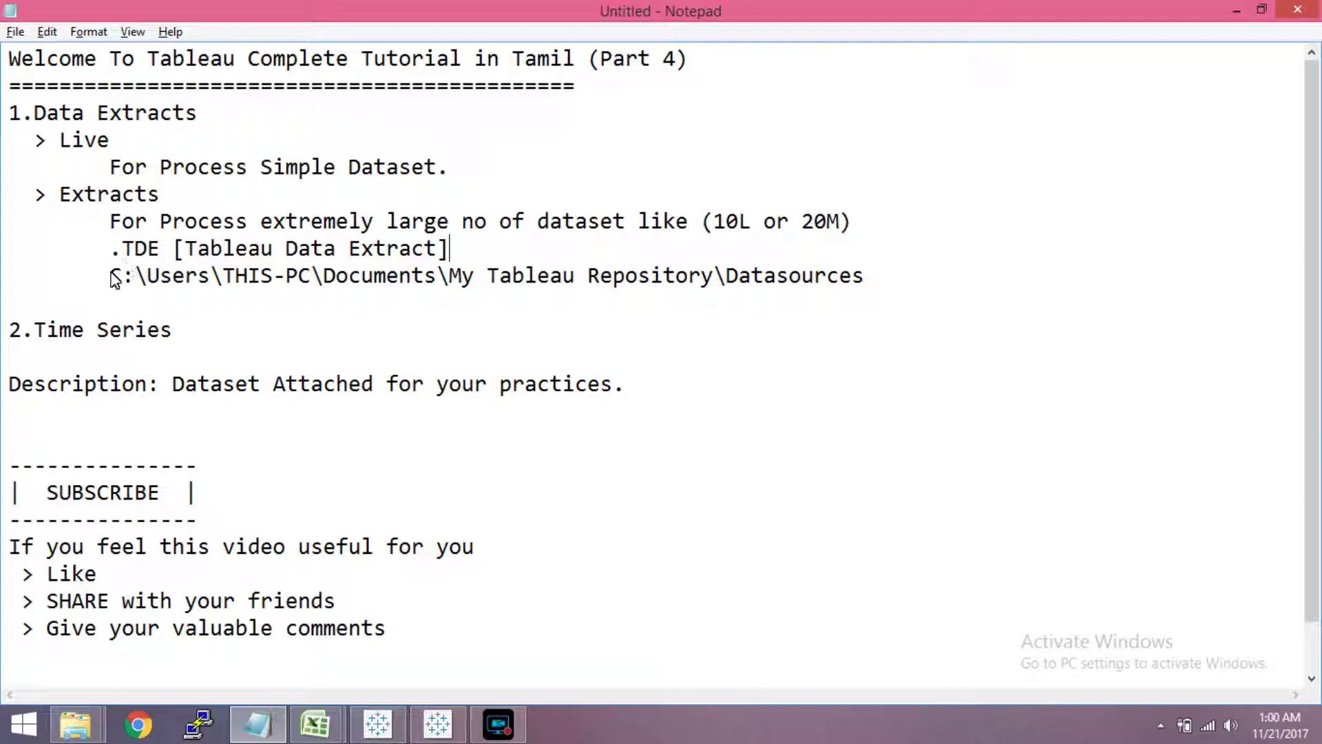
pyautogui.moveTo(111, 277); pyautogui.dragTo(889, 289)
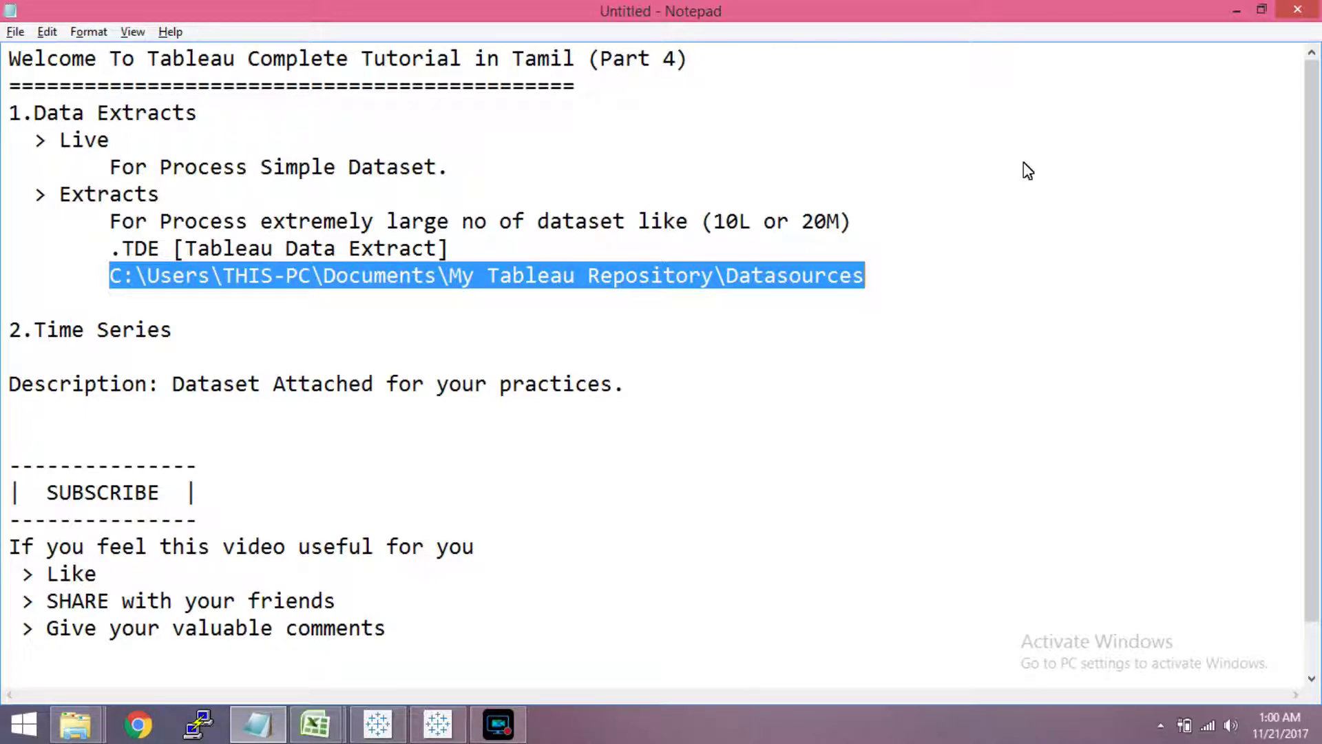
pyautogui.click(1237, 10)
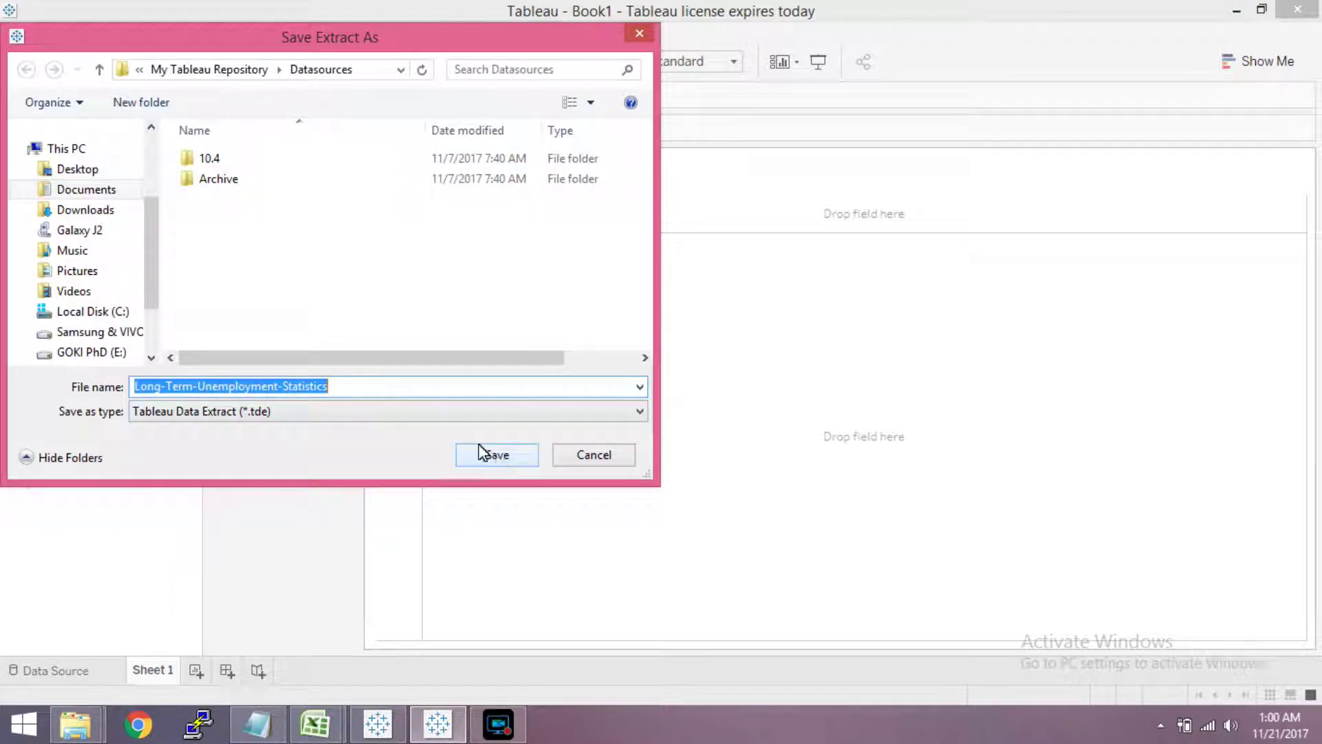
# - Append _Extract to the file name and save the extract as Long-Term-Unemployment-Statistics_Extract in the Datasources folder
pyautogui.click(348, 384)
pyautogui.write('_E')
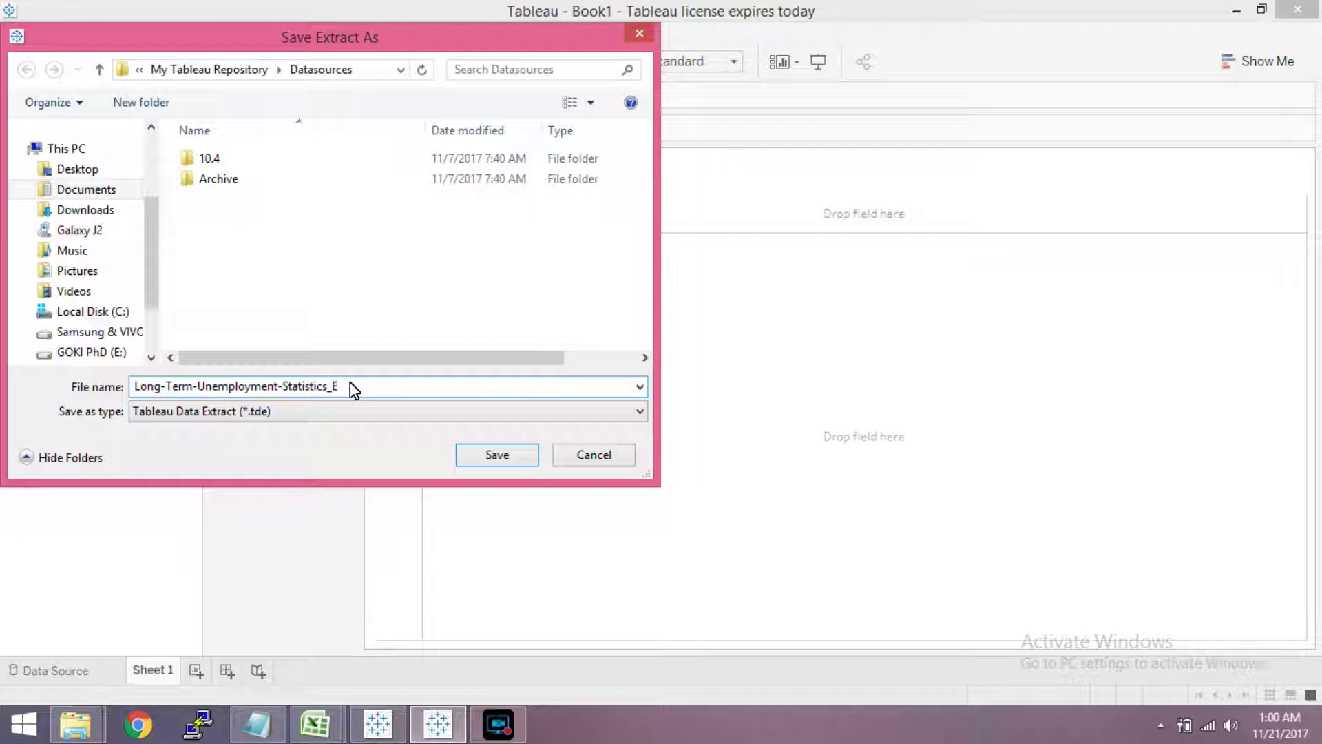
pyautogui.write('xtract')
pyautogui.press('Return')
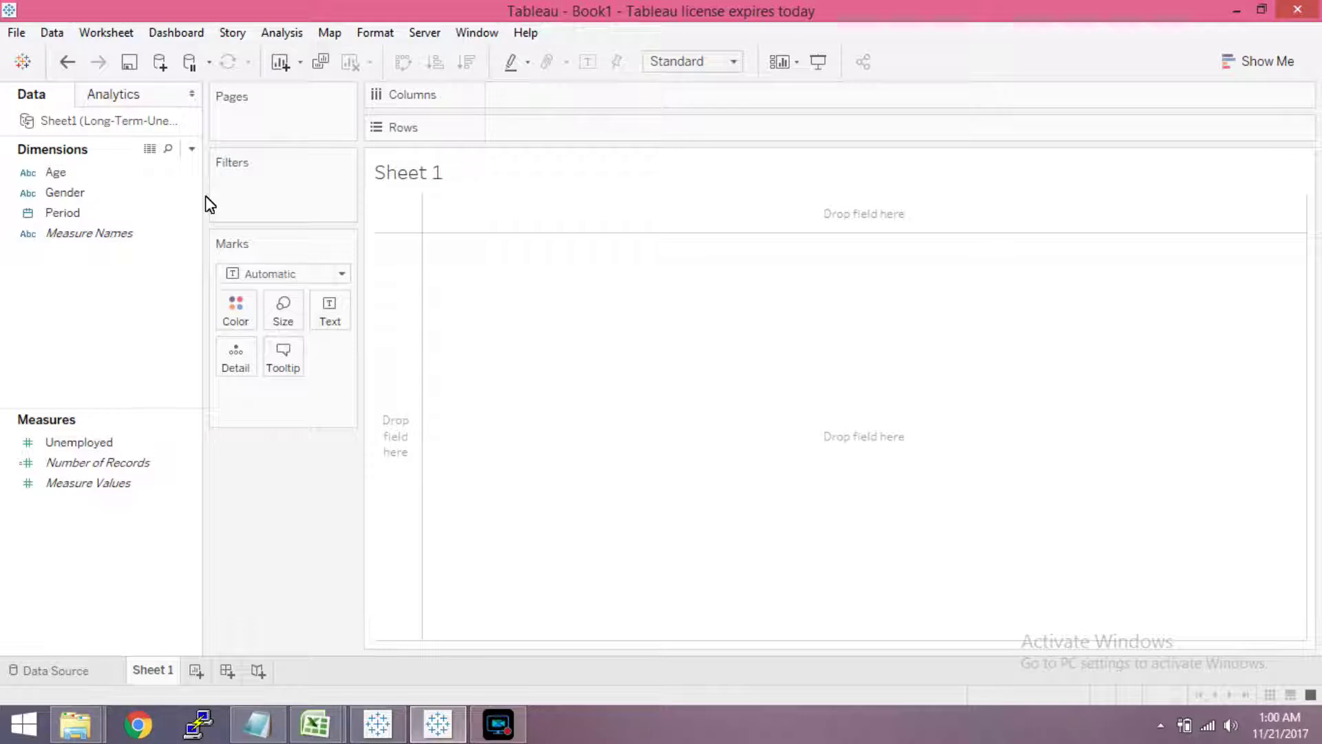
# - Review the extract options of the Sheet1 (Long-Term-Unemployment-Statistics) data source and examine its connection on the Data Source page
pyautogui.rightClick(31, 125)
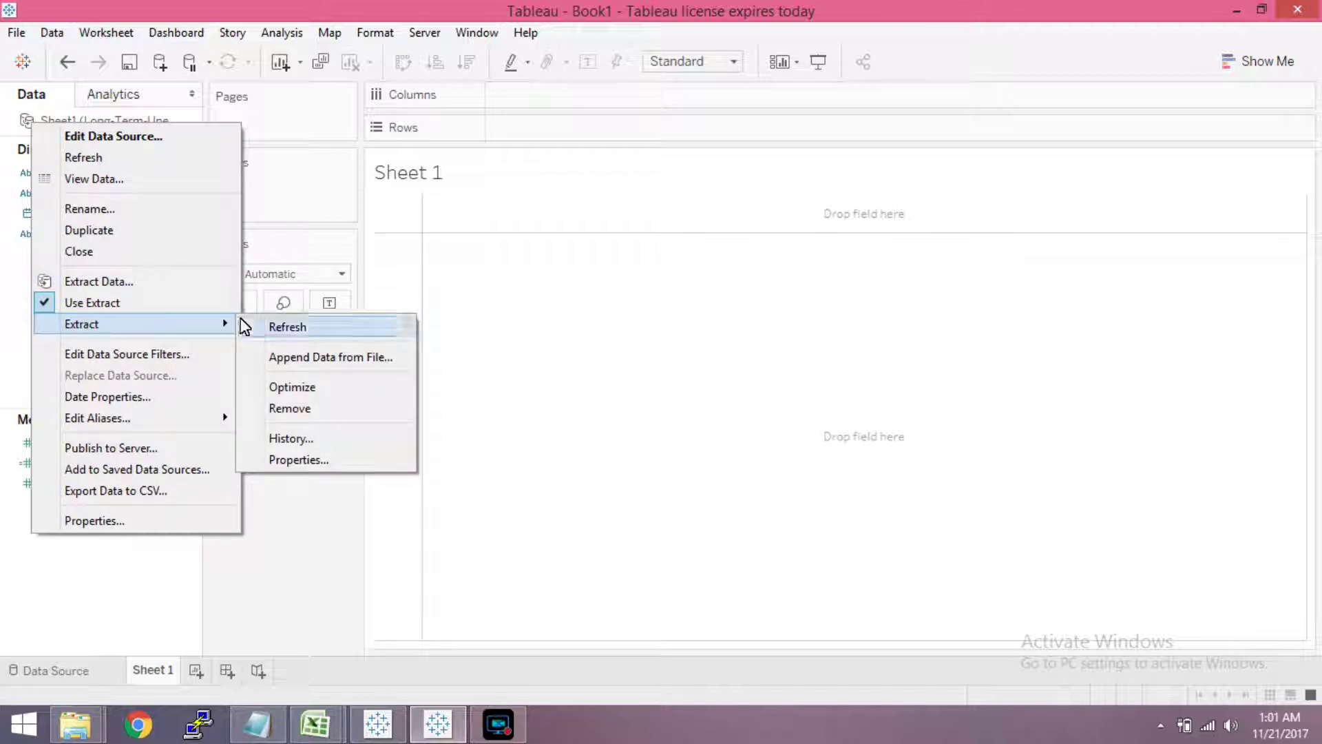
pyautogui.click(341, 578)
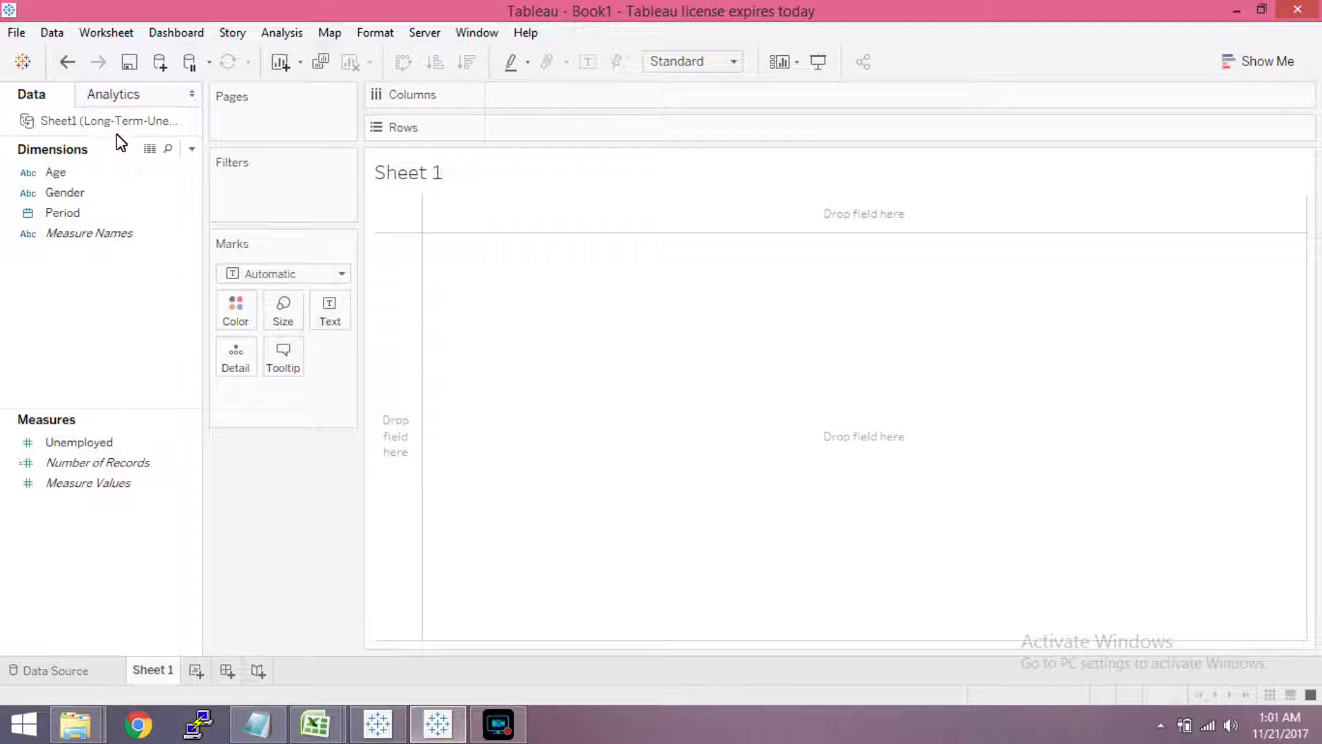
pyautogui.click(58, 668)
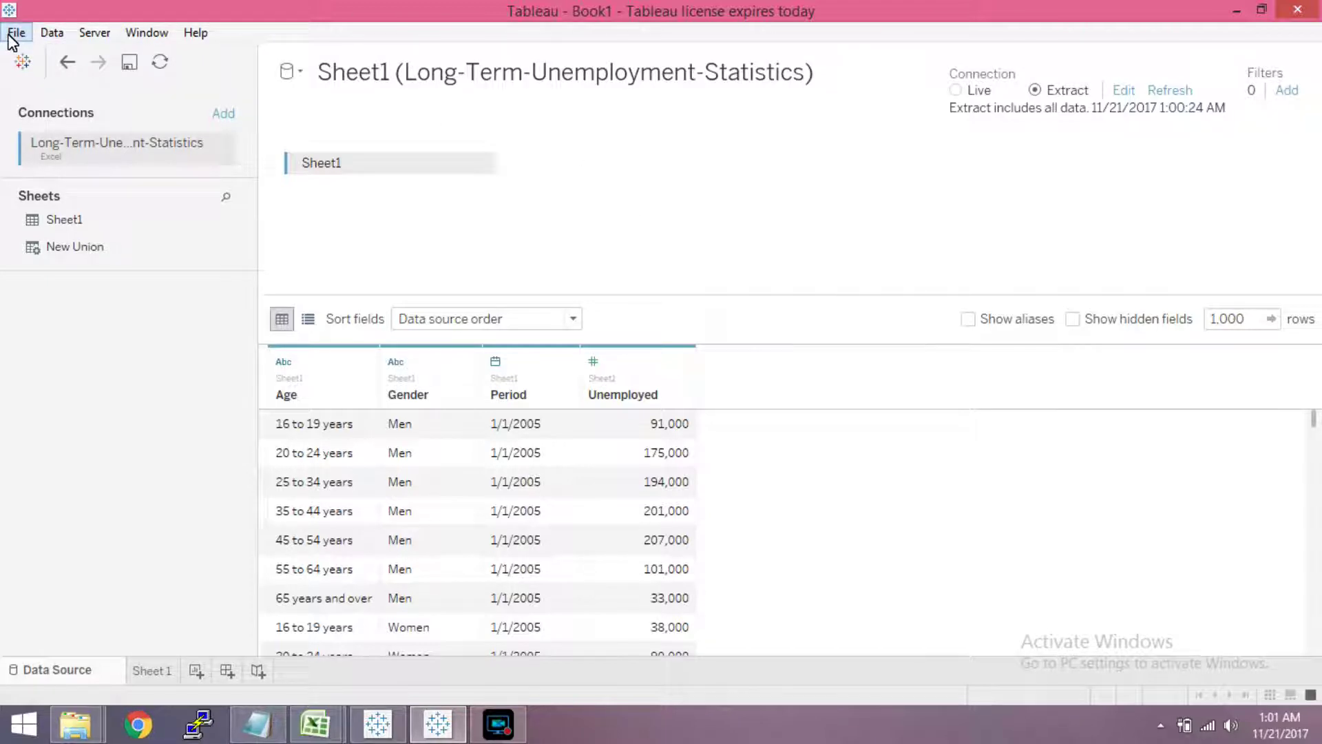
# - Close the Tableau workbook without saving changes and close the Tableau Public window
pyautogui.click(1290, 9)
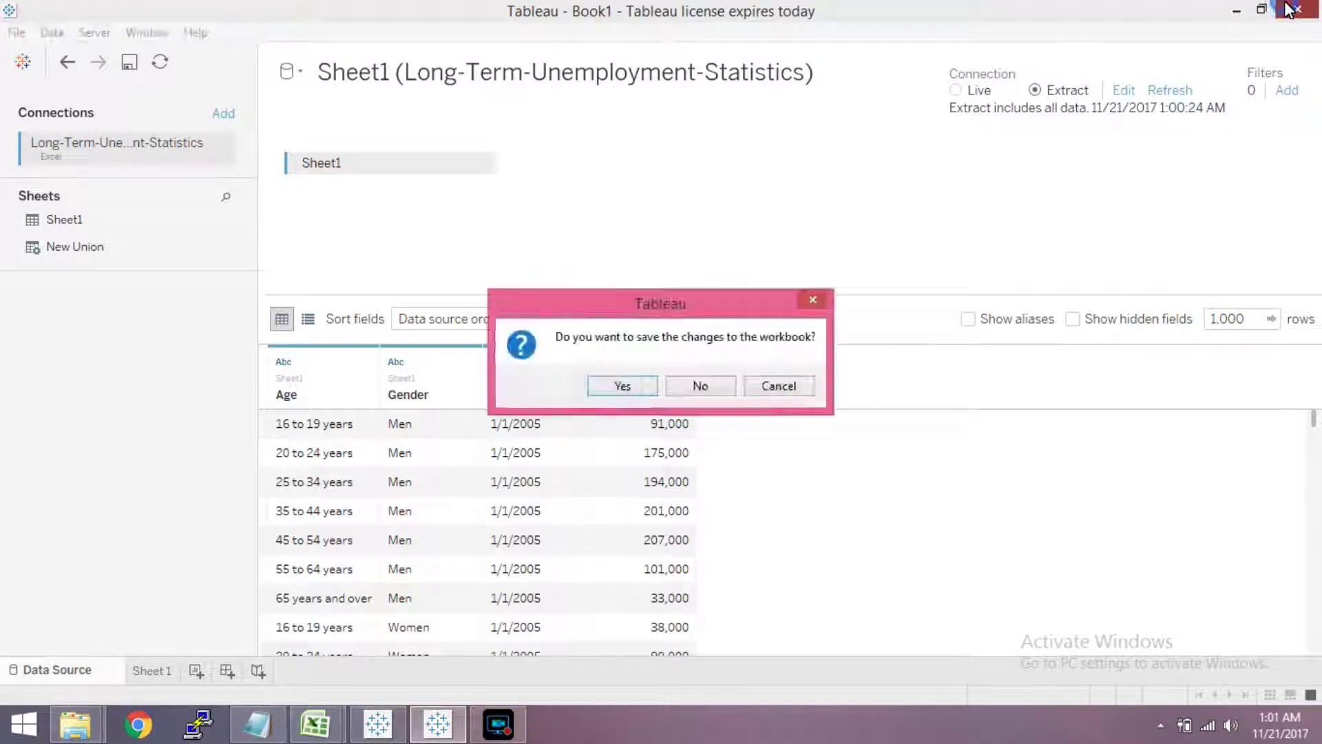
pyautogui.click(708, 394)
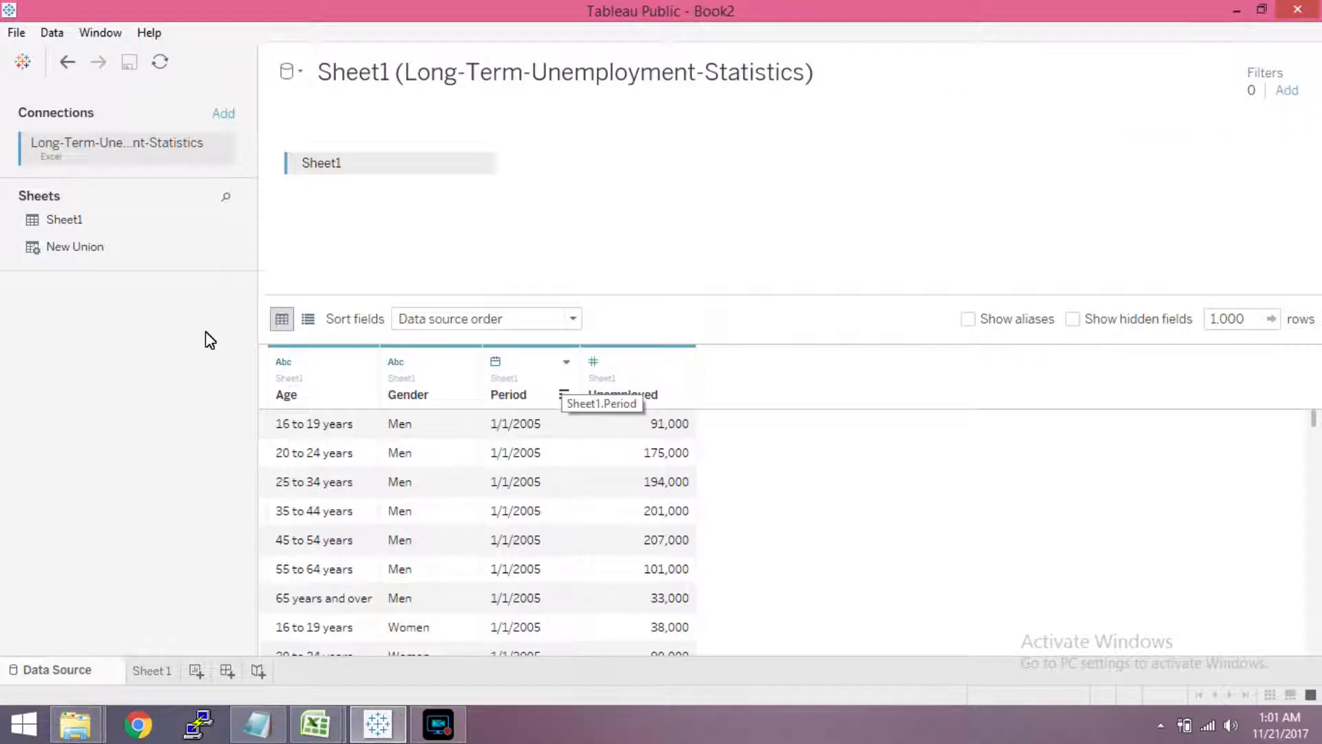
pyautogui.click(1298, 9)
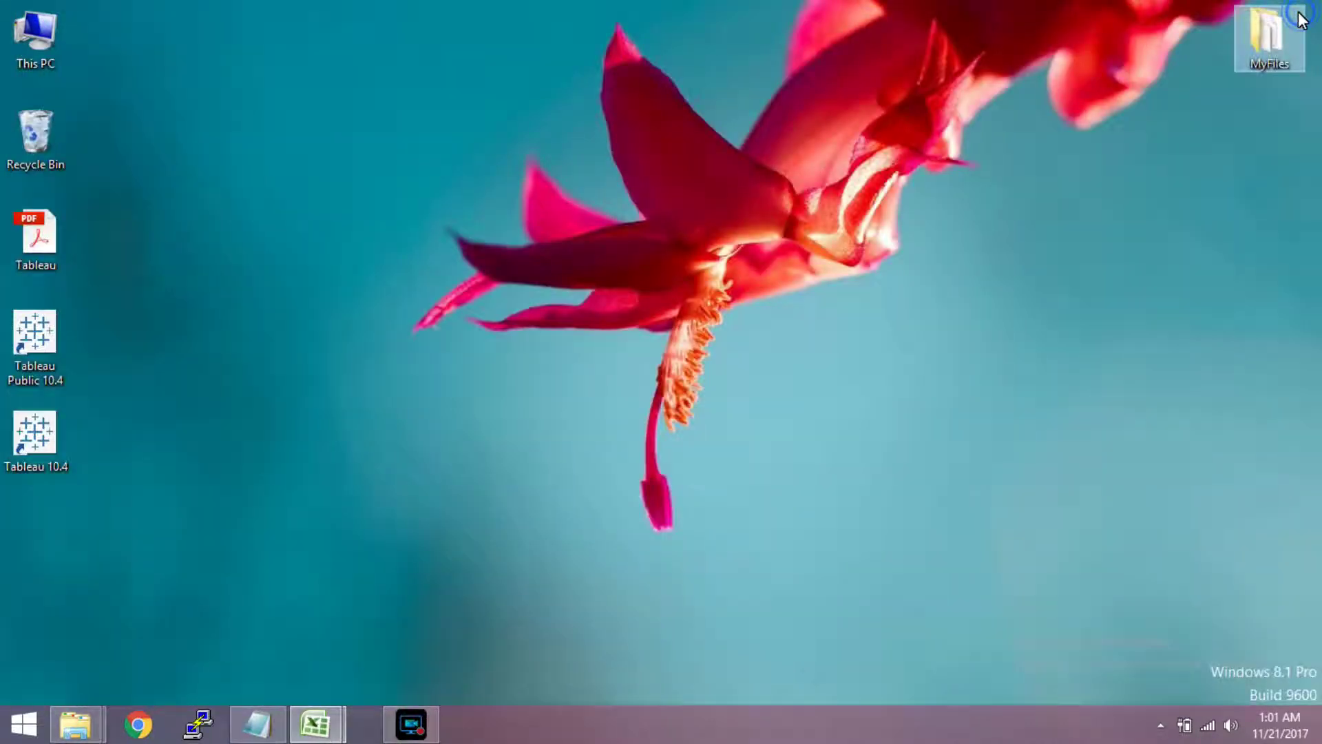
# - Launch Tableau 10.4 with the trial continued and connect to the Long-Term-Unemployment-Statistics_Extract file in the Datasources folder
pyautogui.click(28, 427)
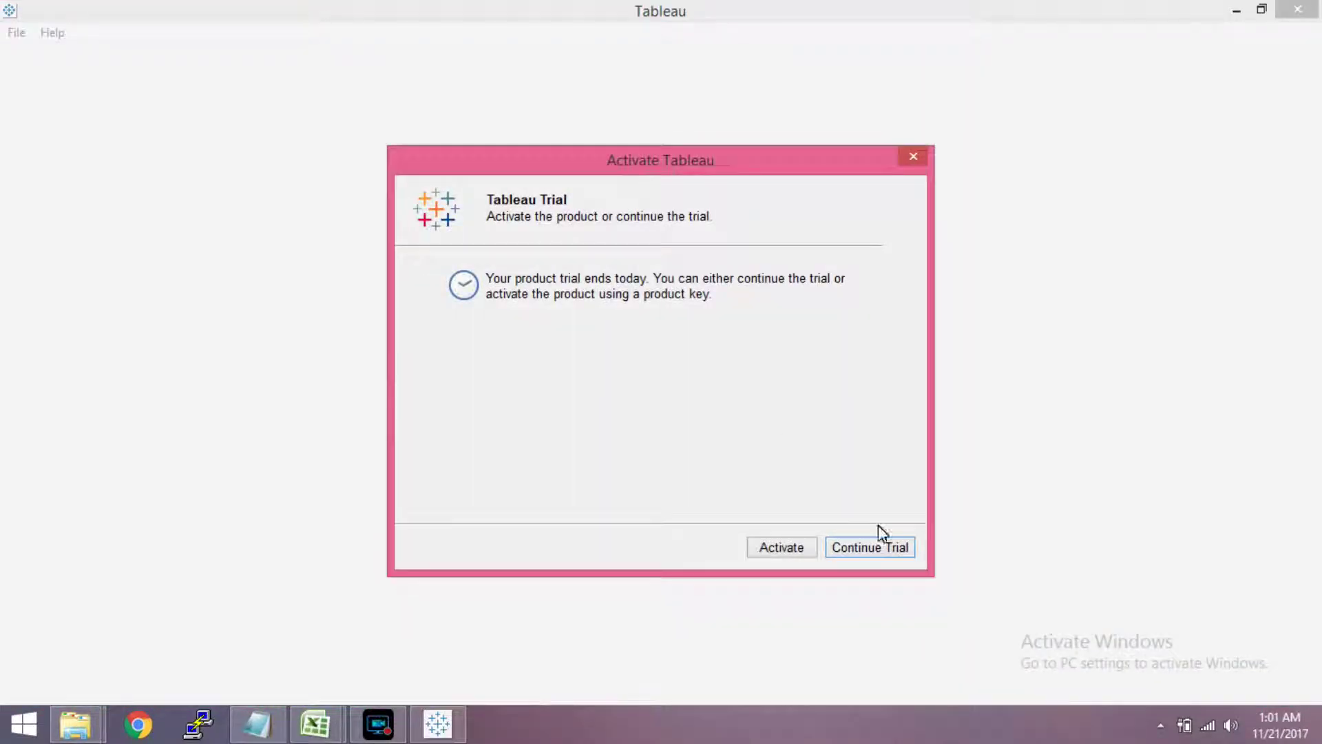
pyautogui.click(885, 562)
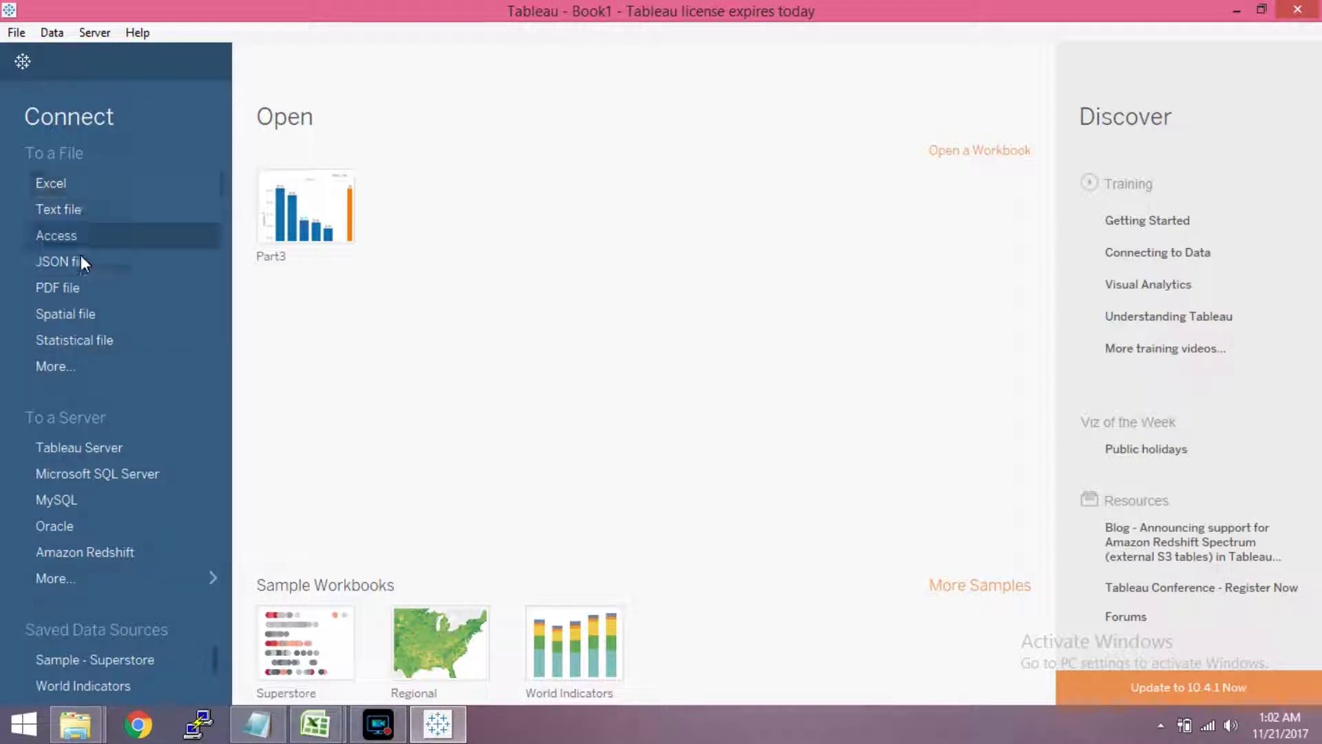
pyautogui.click(62, 368)
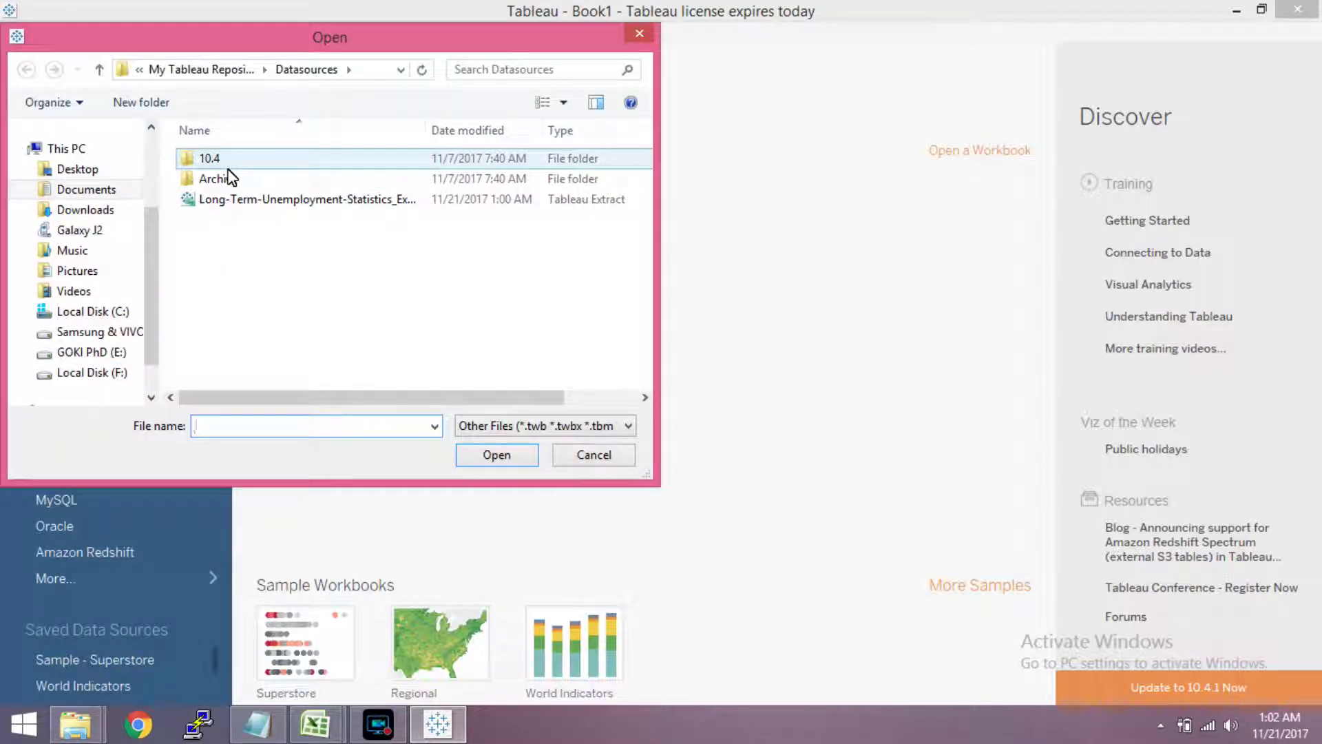
pyautogui.click(325, 203)
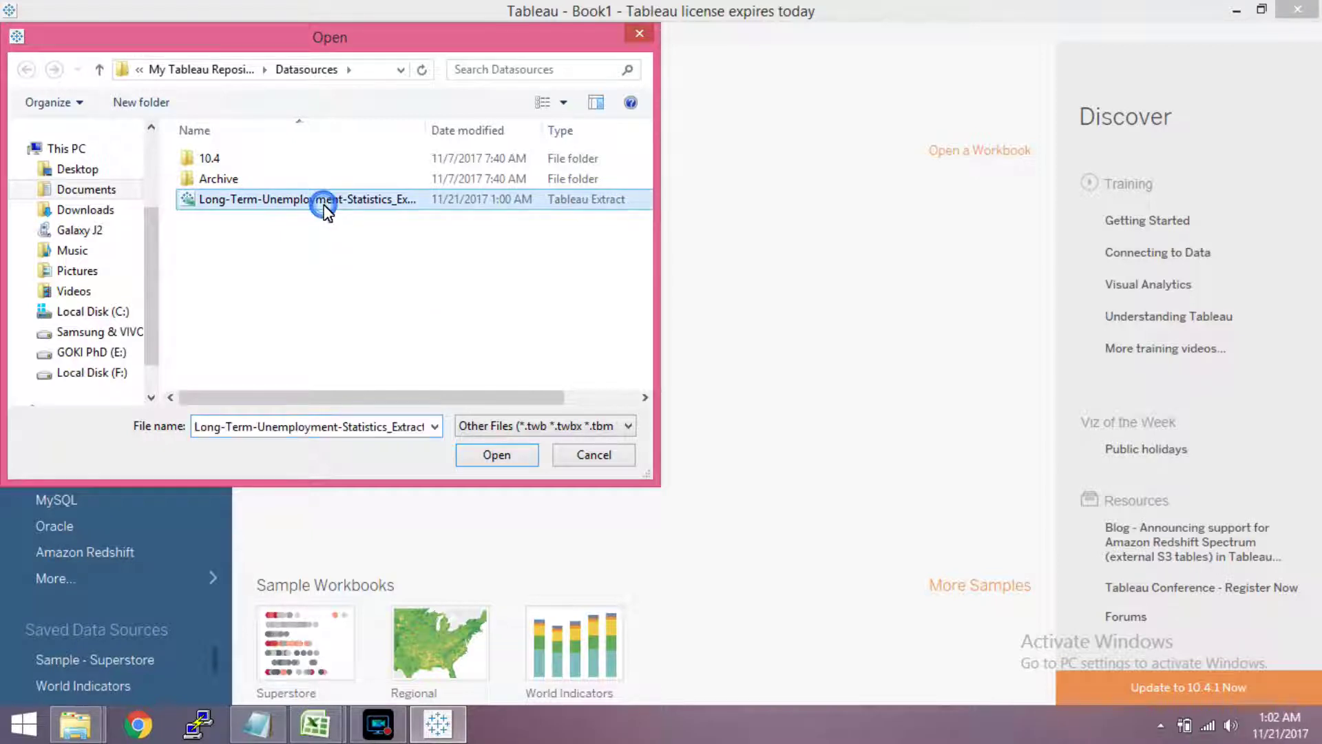
pyautogui.click(500, 461)
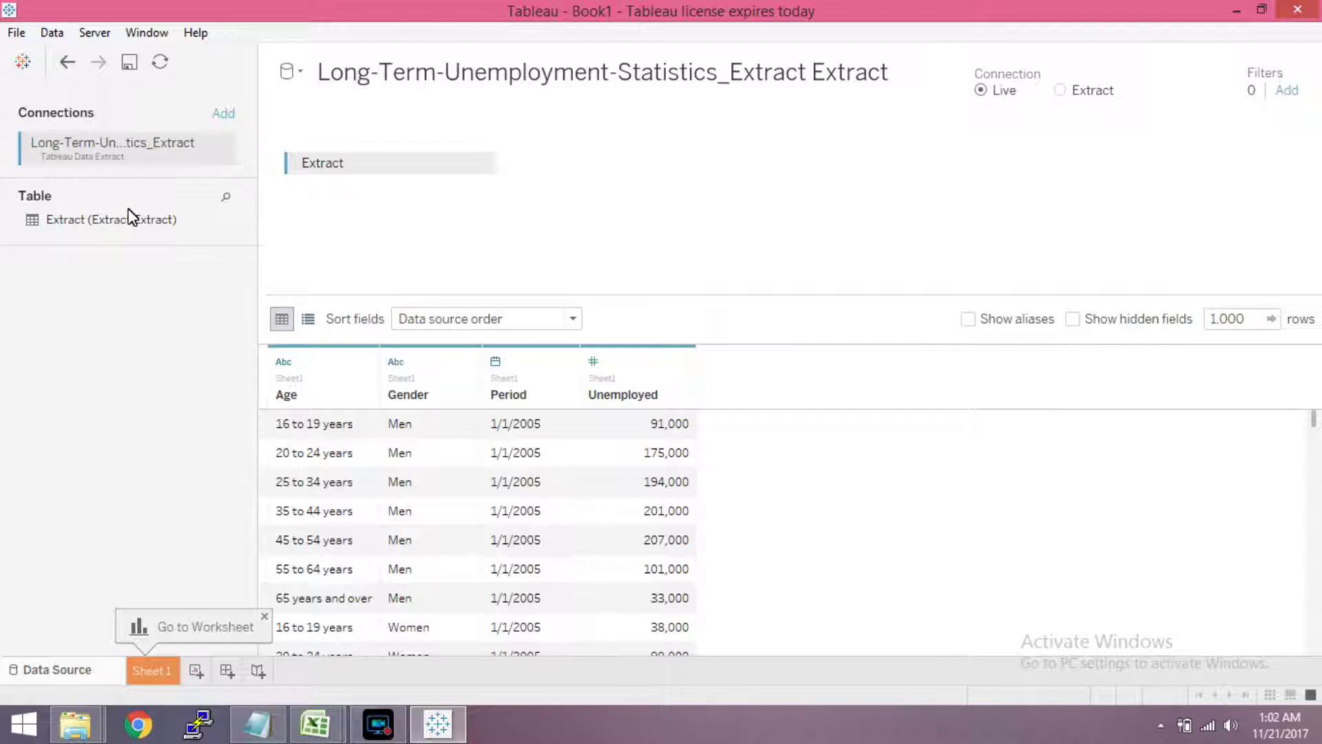
# - From Sheet 1, start a new extract of the data source with a Year of Period filter keeping 2013, 2014 and 2015
pyautogui.click(169, 663)
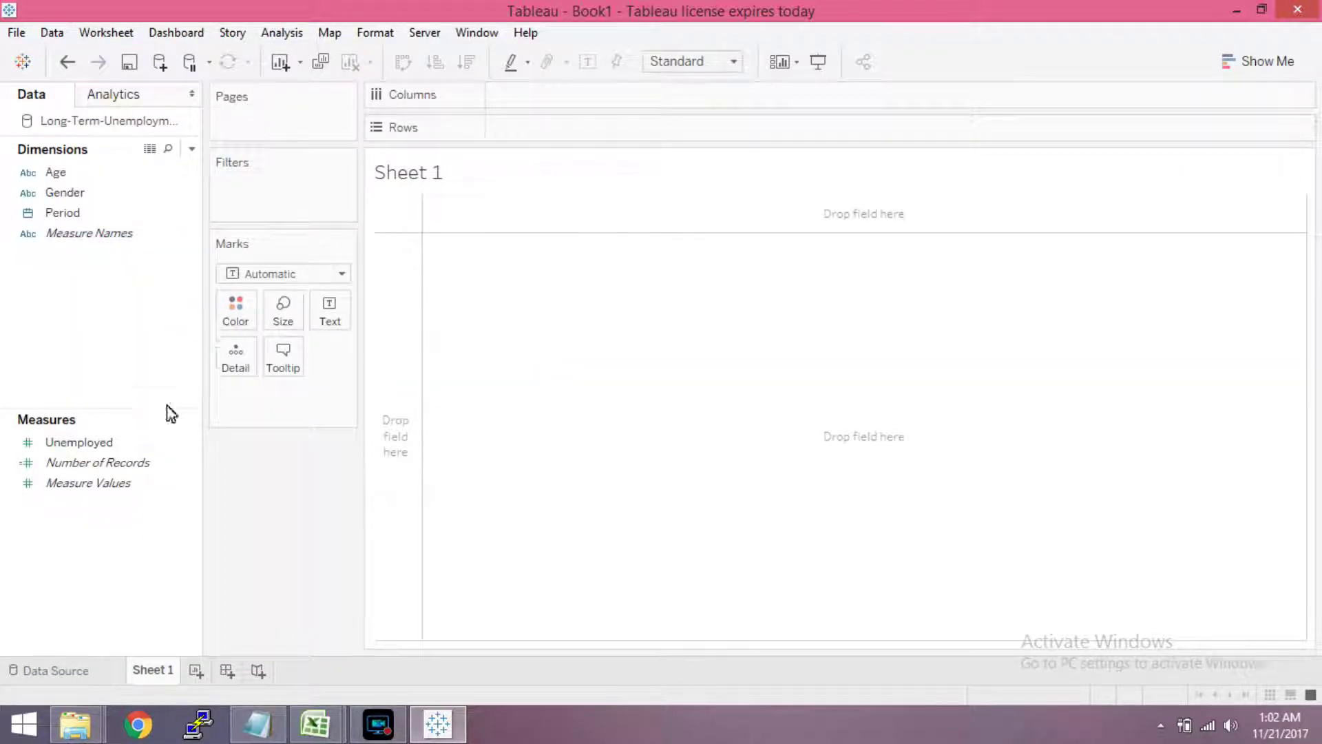
pyautogui.rightClick(114, 127)
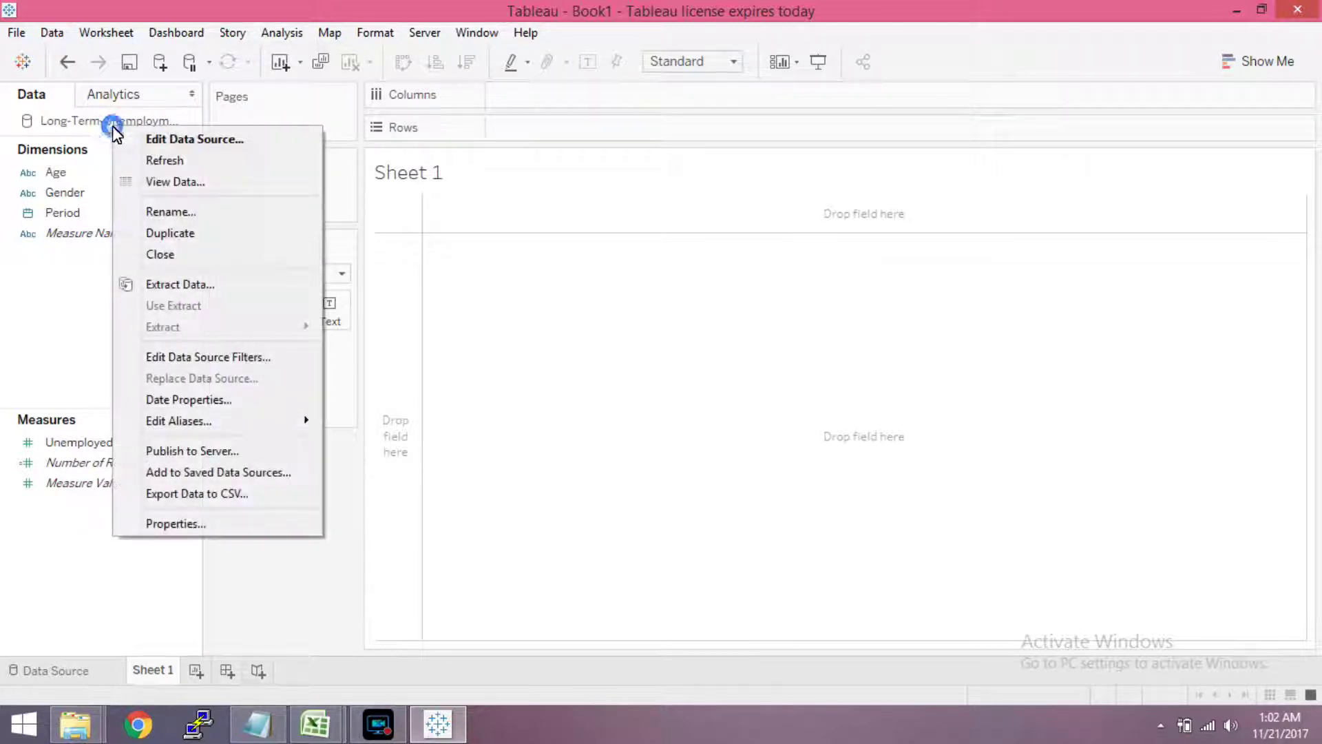
pyautogui.click(177, 285)
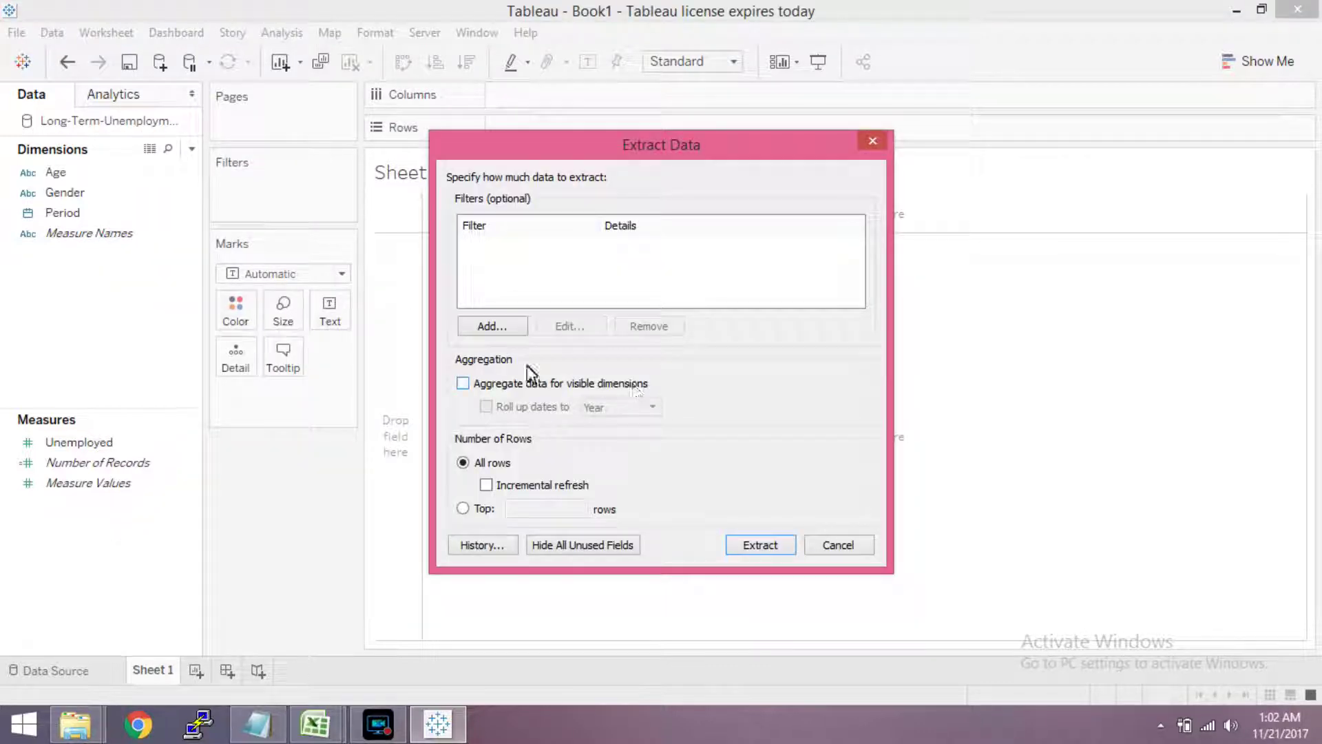
pyautogui.click(493, 329)
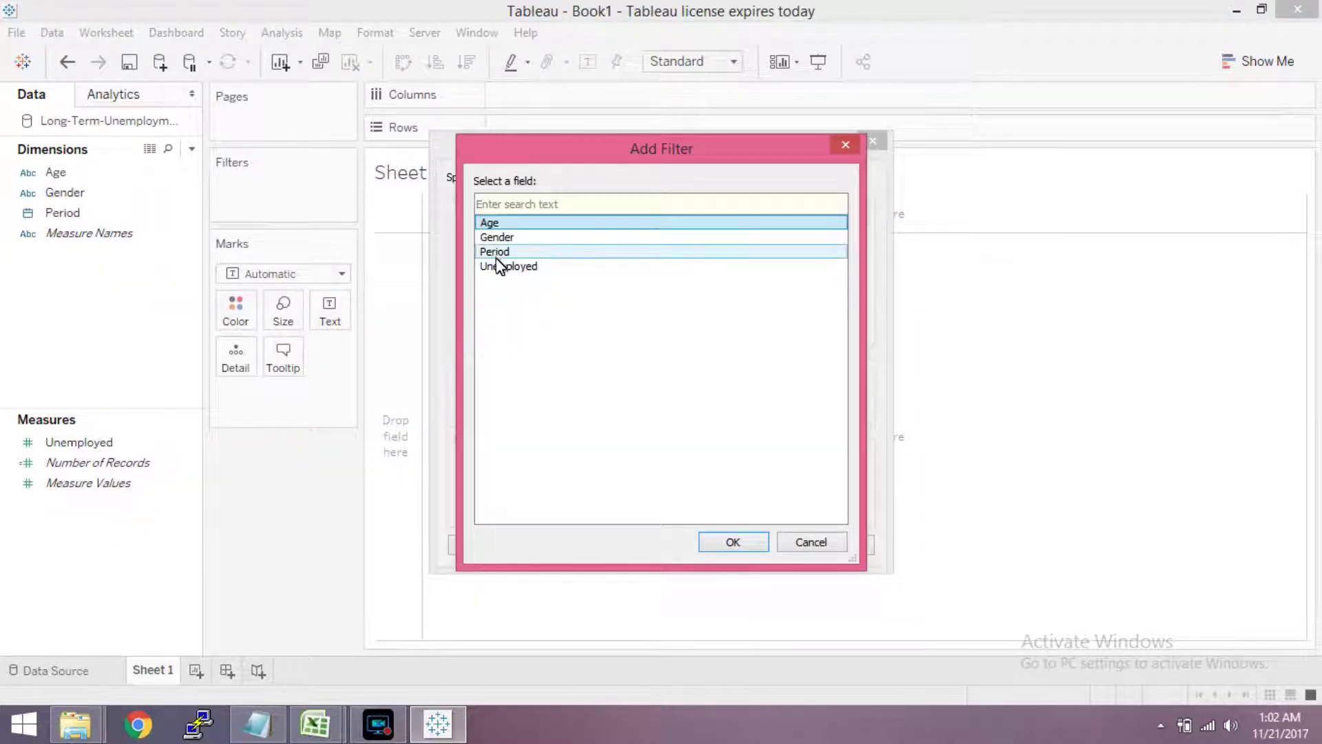
pyautogui.doubleClick(496, 252)
pyautogui.doubleClick(555, 302)
pyautogui.click(478, 374)
pyautogui.click(478, 357)
pyautogui.click(479, 337)
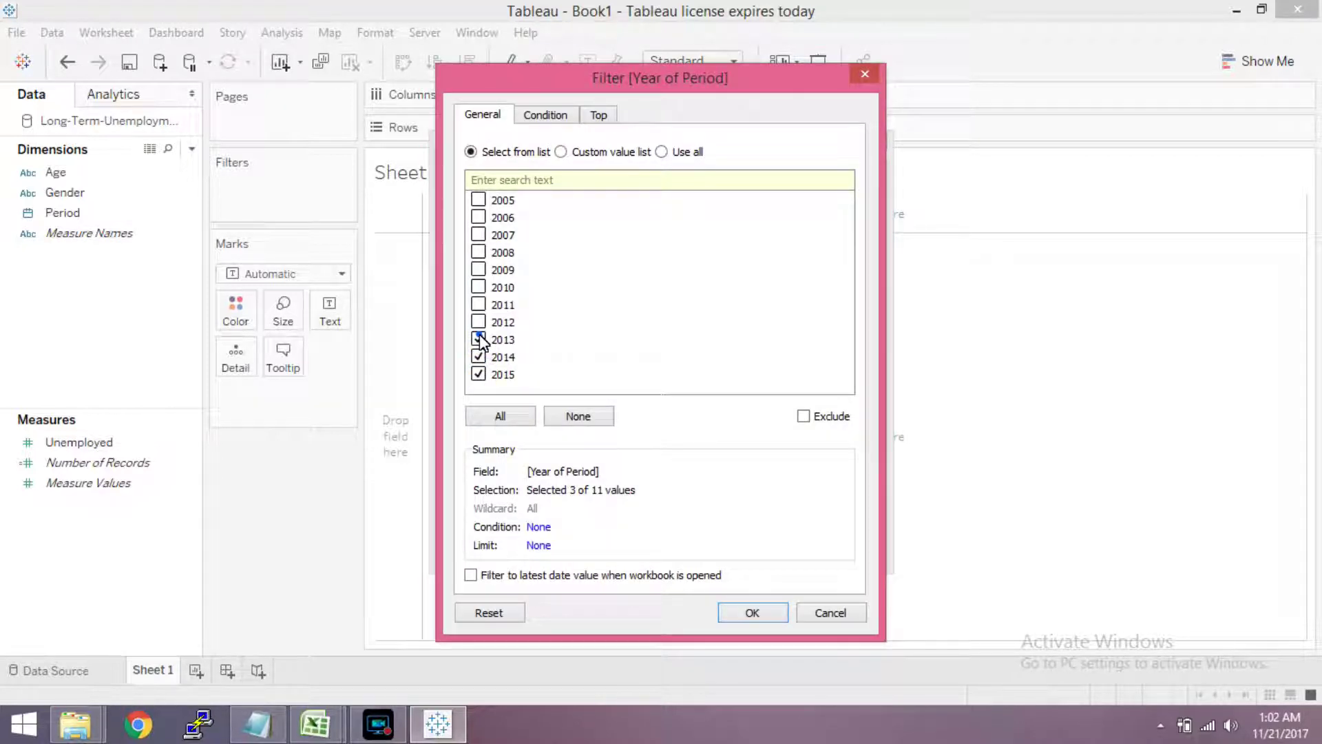
pyautogui.click(750, 612)
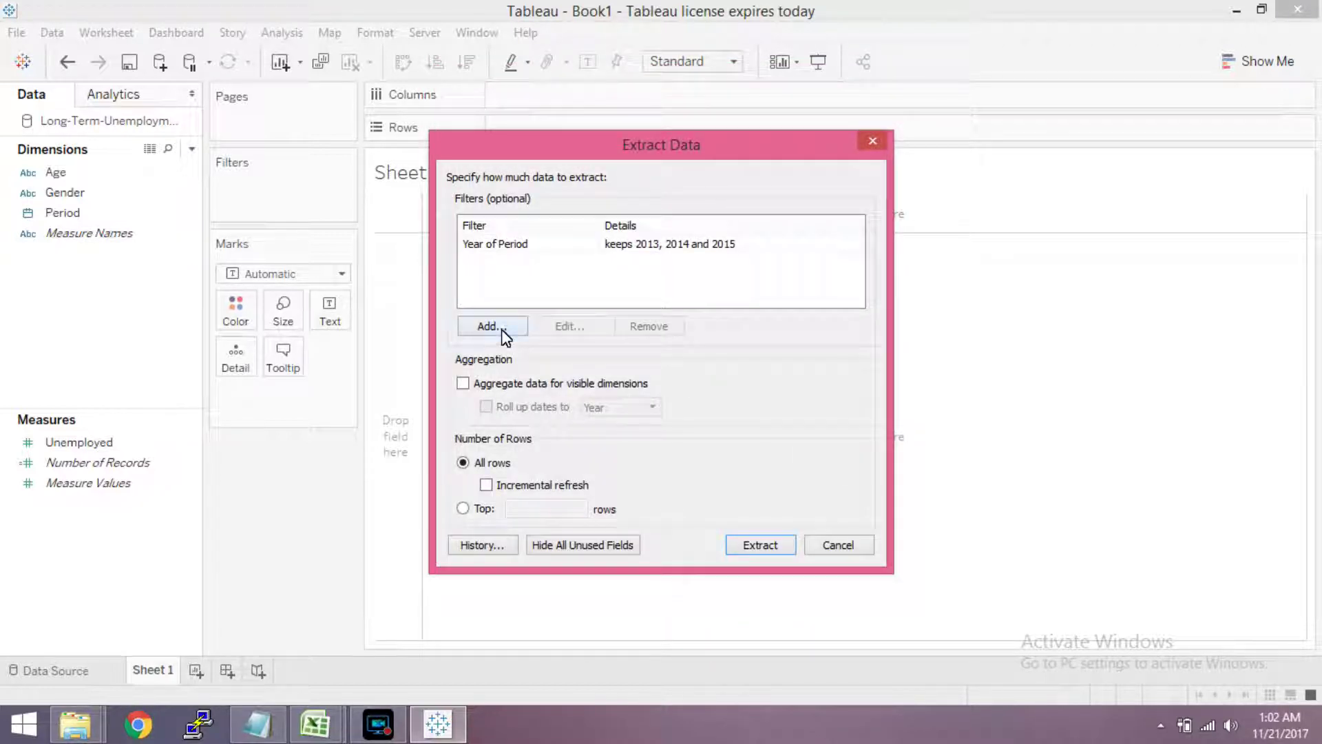
# - Edit the Year of Period filter to add a by-field condition of Age Count = 0 and apply it
pyautogui.click(525, 252)
pyautogui.click(564, 328)
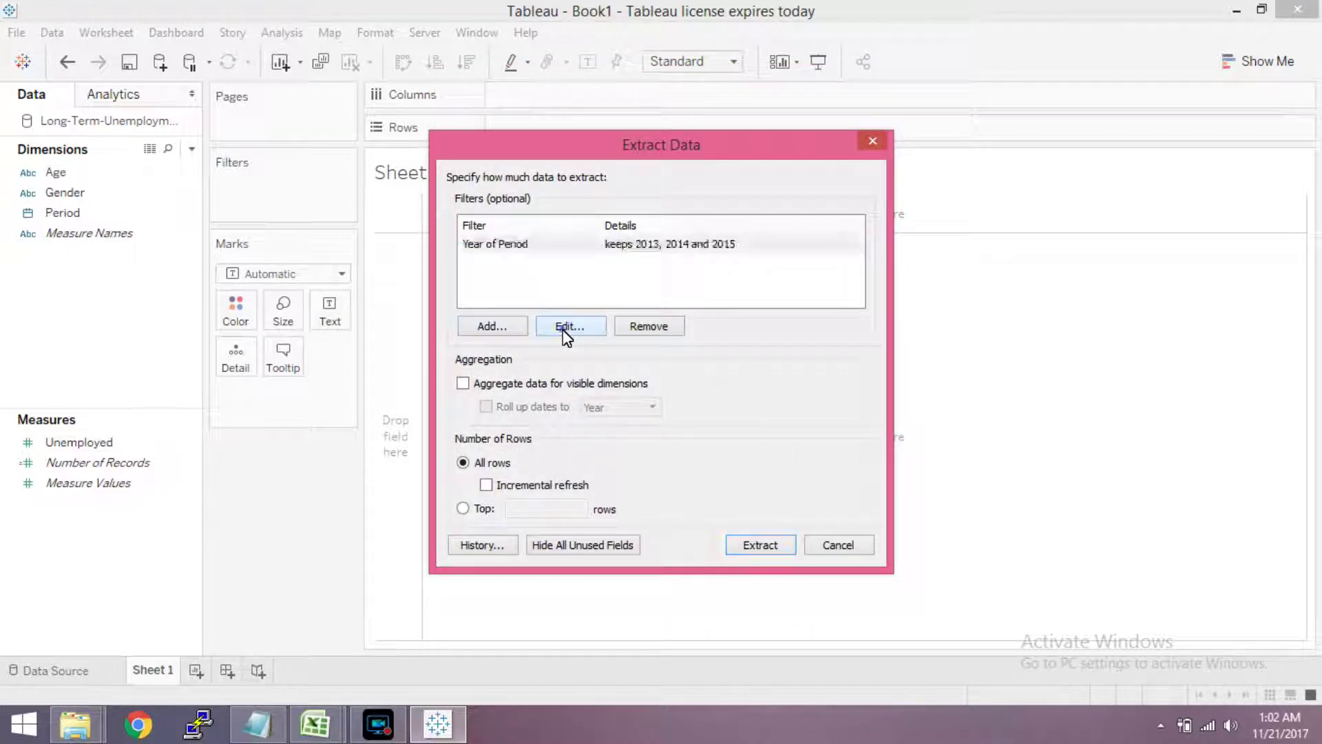
pyautogui.click(547, 114)
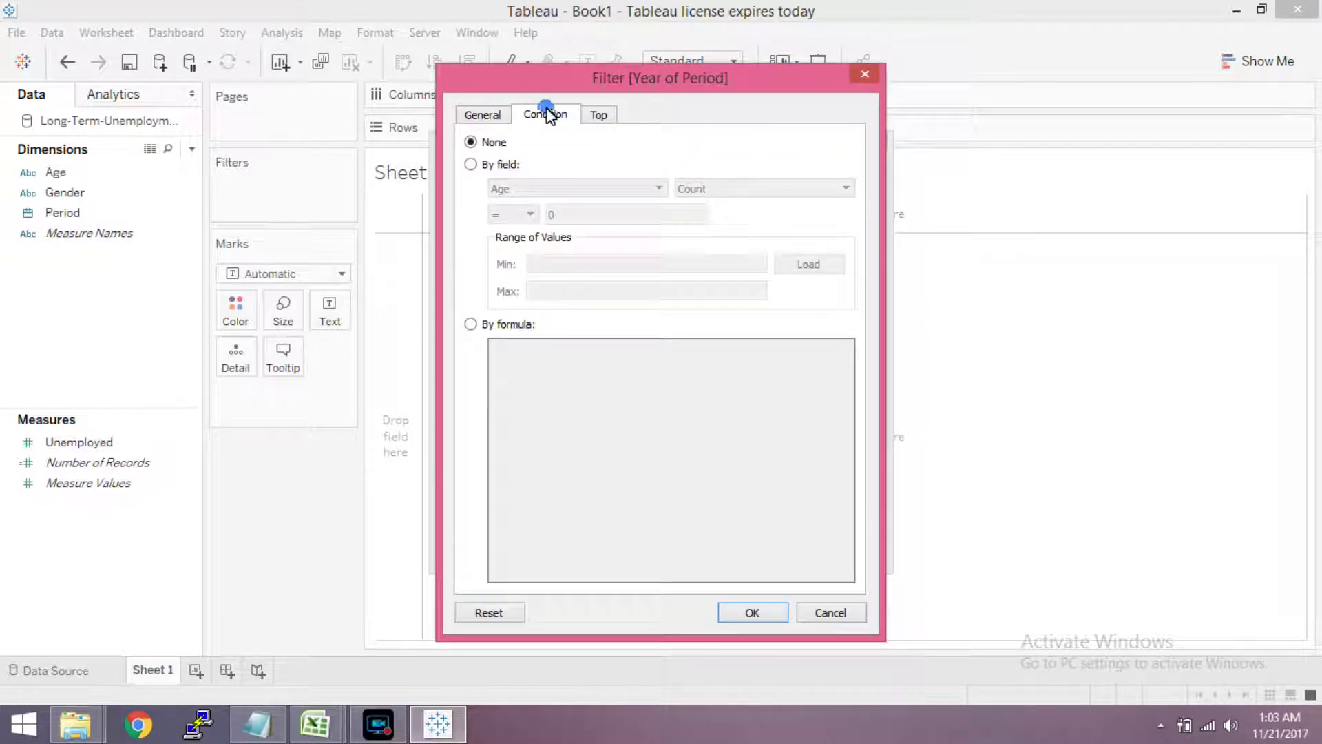
pyautogui.click(500, 165)
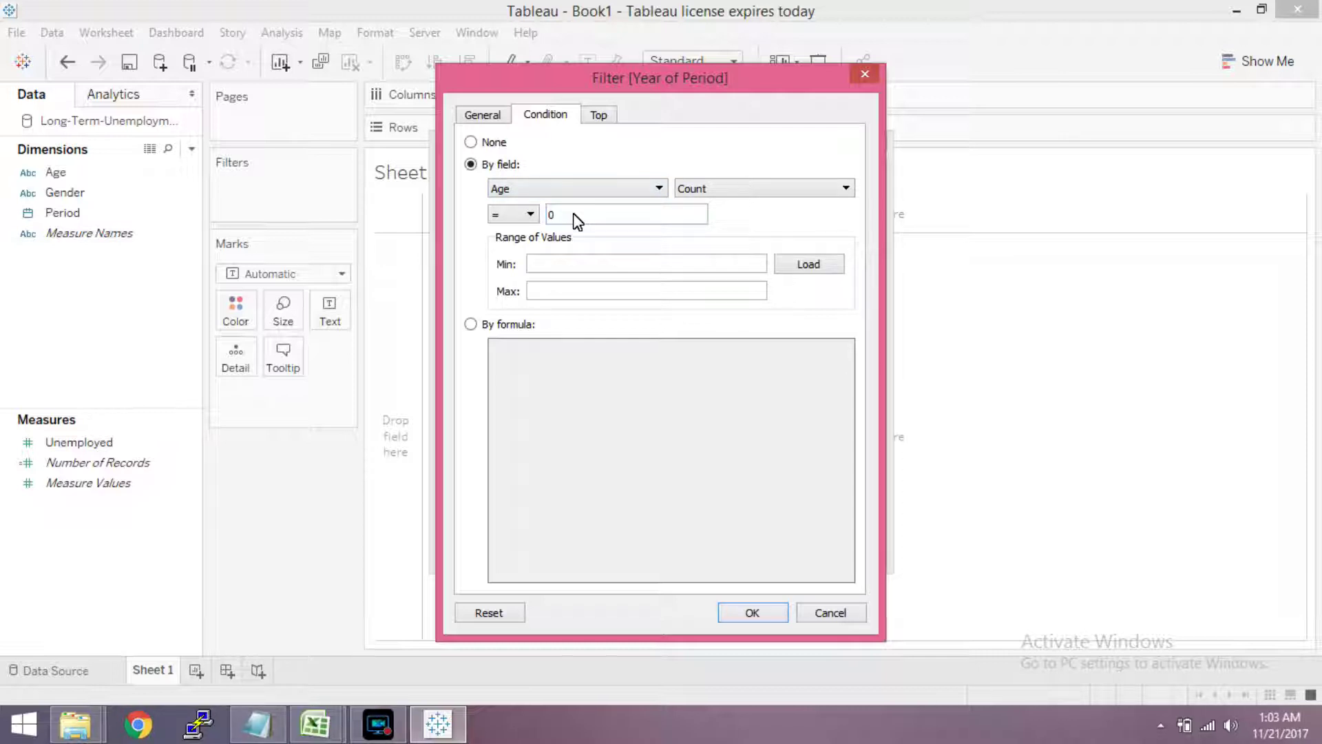
pyautogui.click(483, 115)
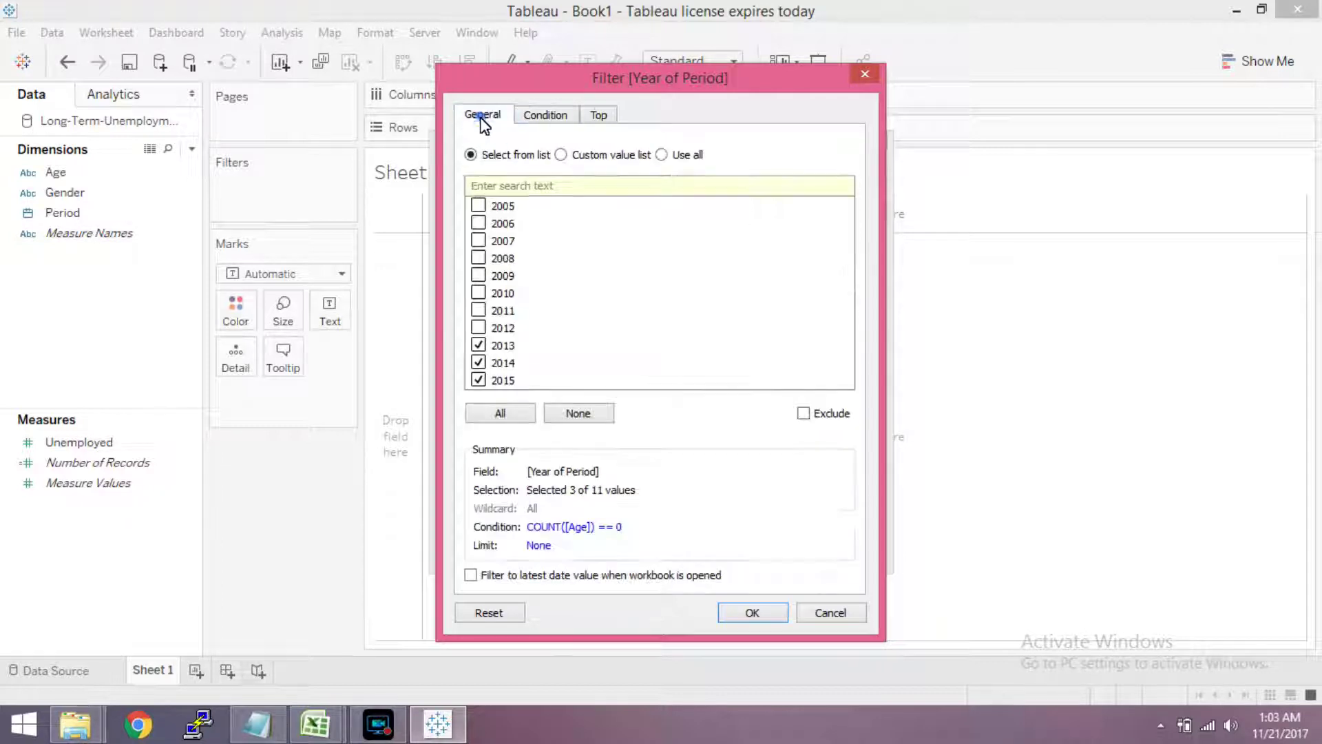
pyautogui.click(751, 613)
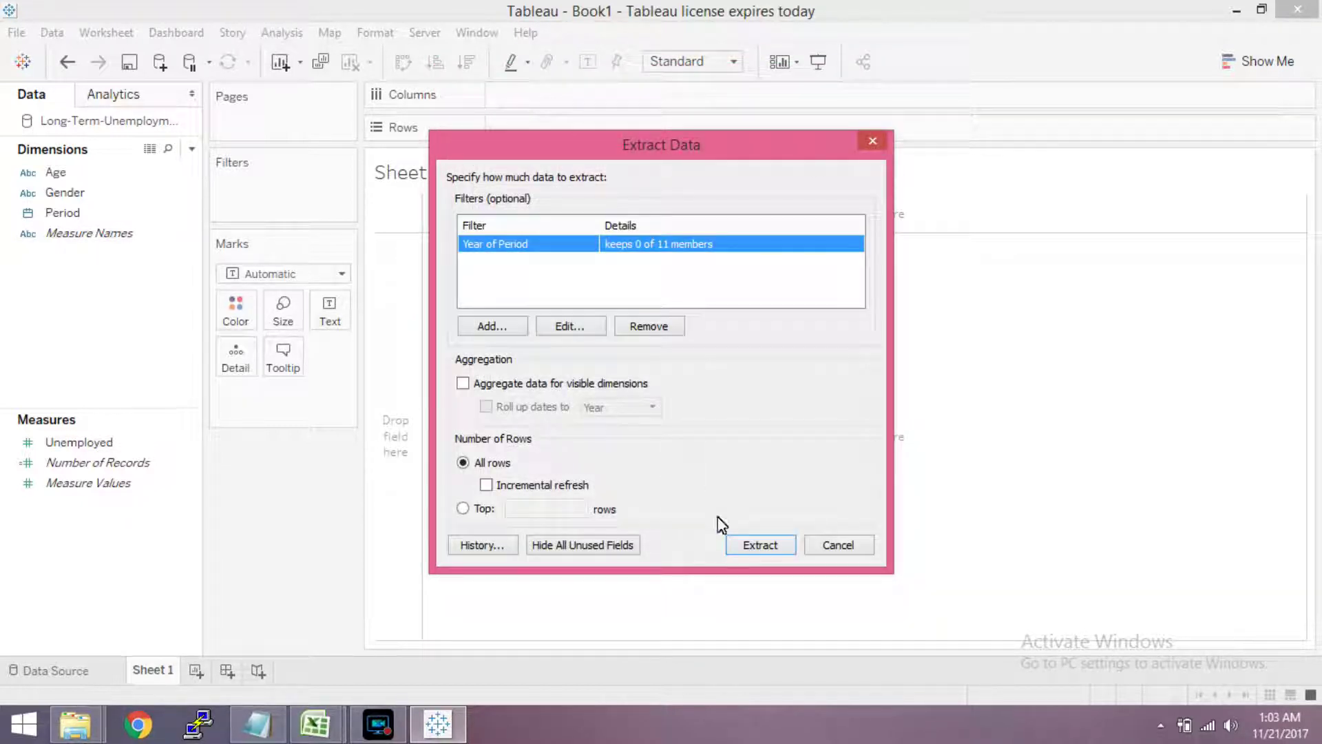
# - Extract all rows, replace the trailing word Extract in the file name with 13-15, and save it in the Datasources folder
pyautogui.click(760, 547)
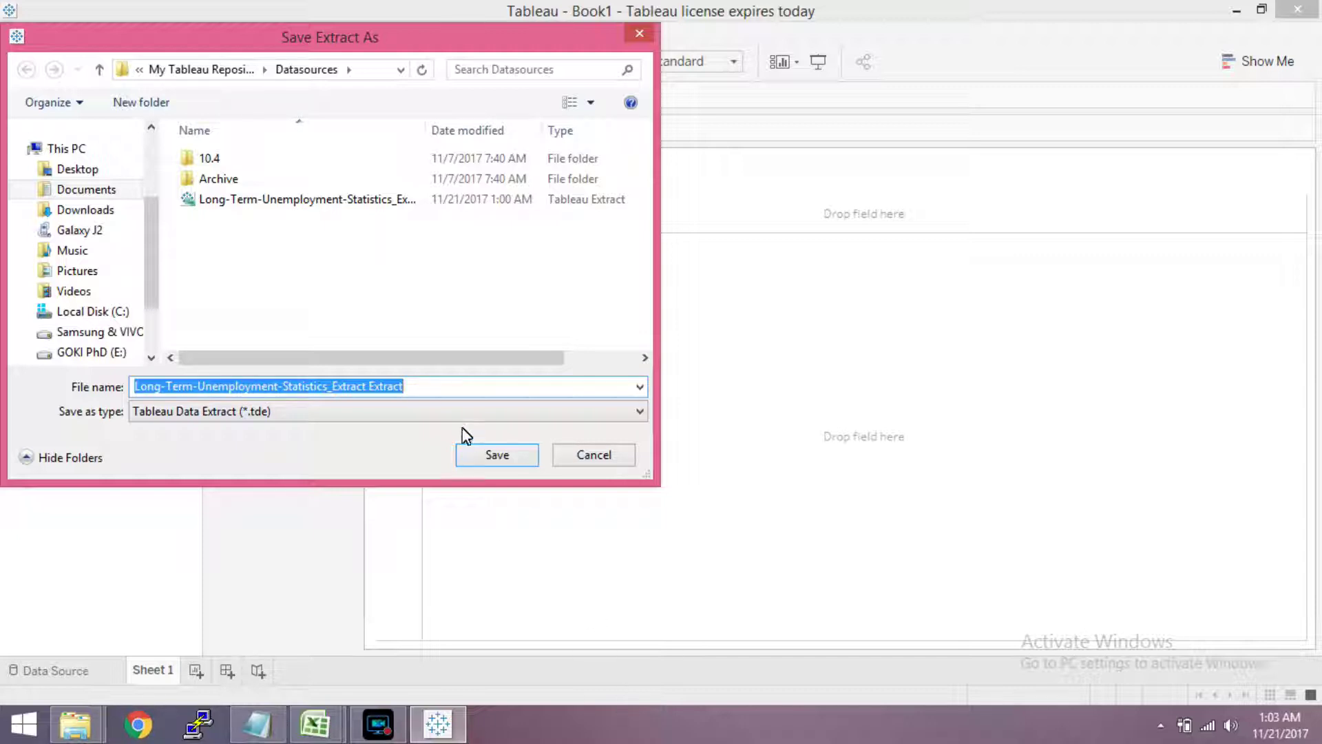
pyautogui.click(416, 399)
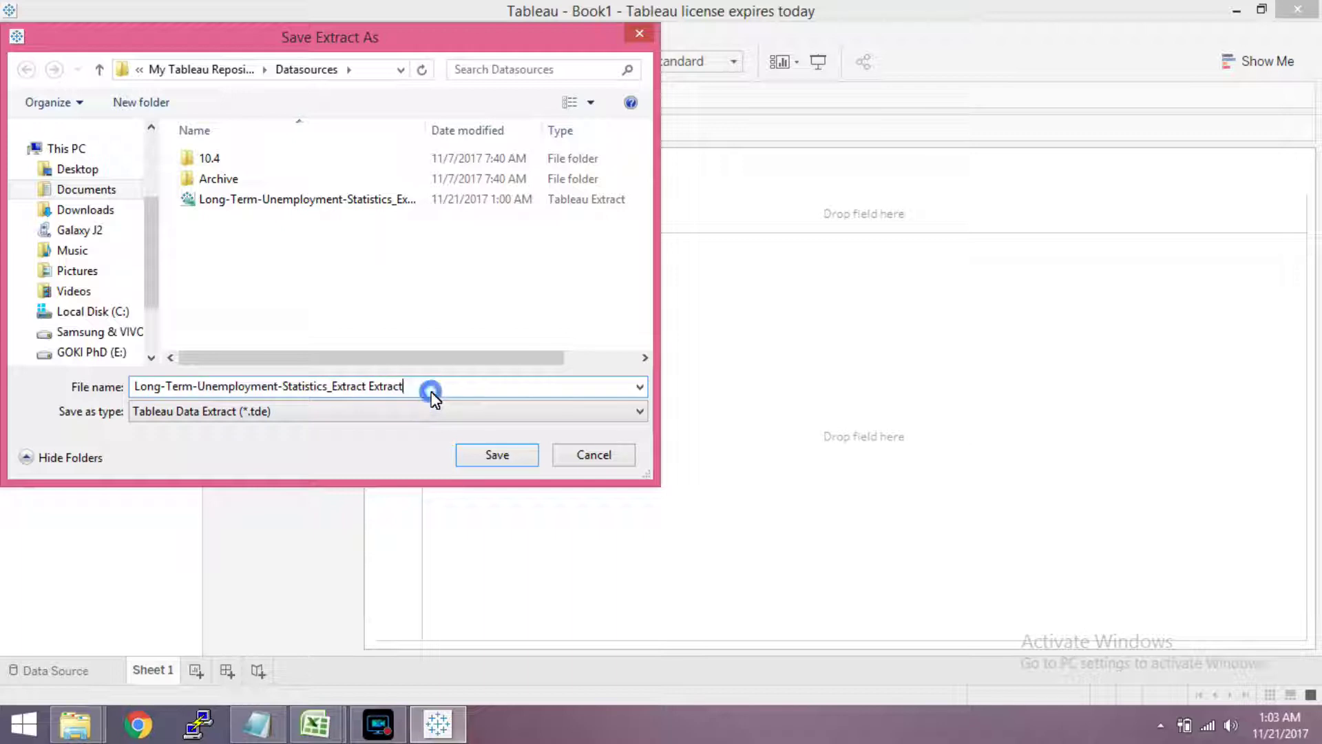
pyautogui.press('BackSpace')
pyautogui.press('BackSpace')
pyautogui.press('BackSpace')
pyautogui.press('BackSpace')
pyautogui.press('BackSpace')
pyautogui.press('BackSpace')
pyautogui.press('BackSpace')
pyautogui.write('13-15')
pyautogui.click(496, 456)
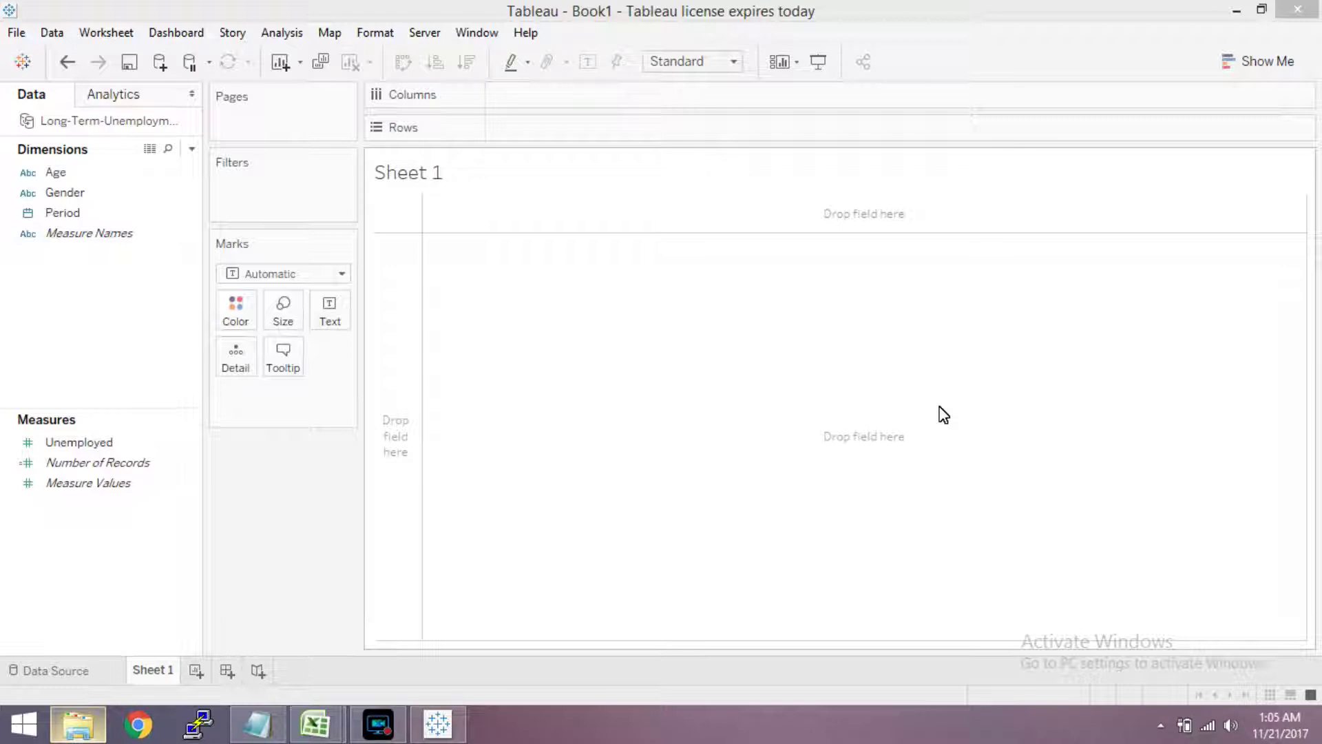
# - Switch to Notepad and review the Time Series section of the notes
pyautogui.click(269, 720)
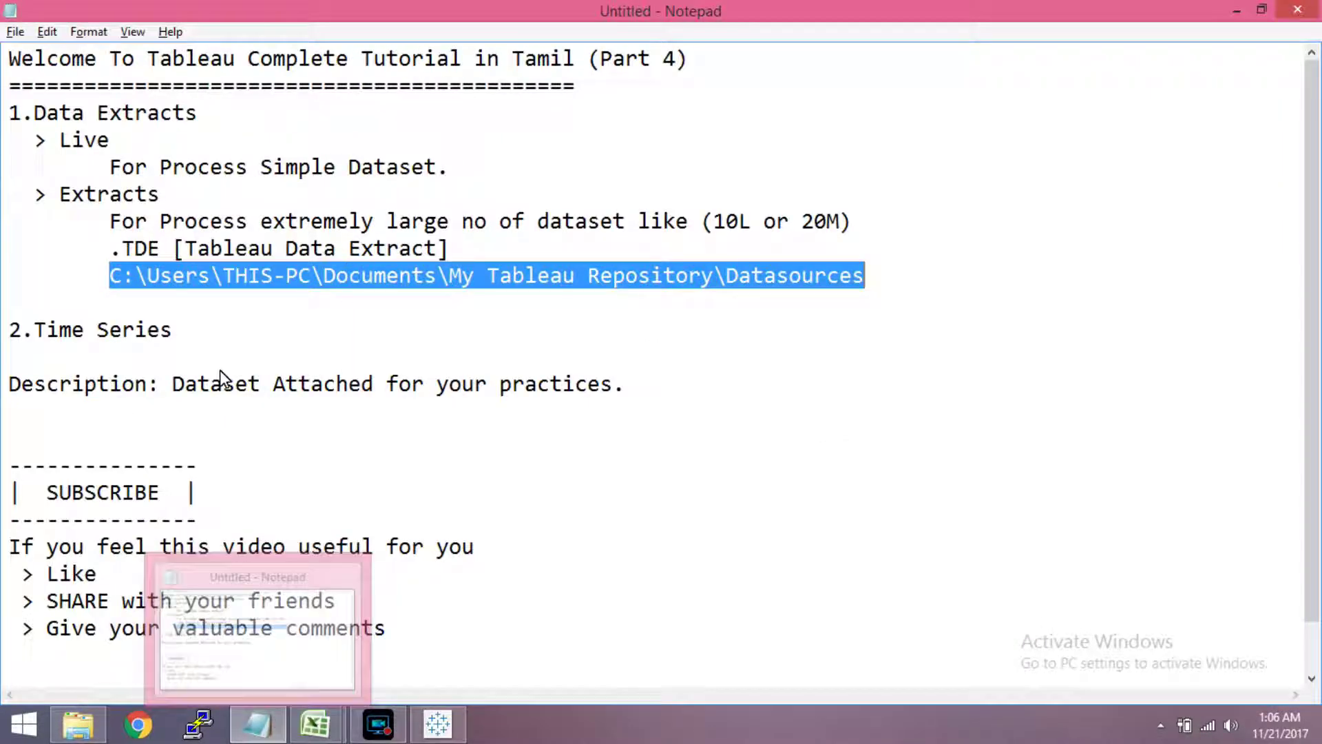
pyautogui.click(210, 350)
pyautogui.click(208, 332)
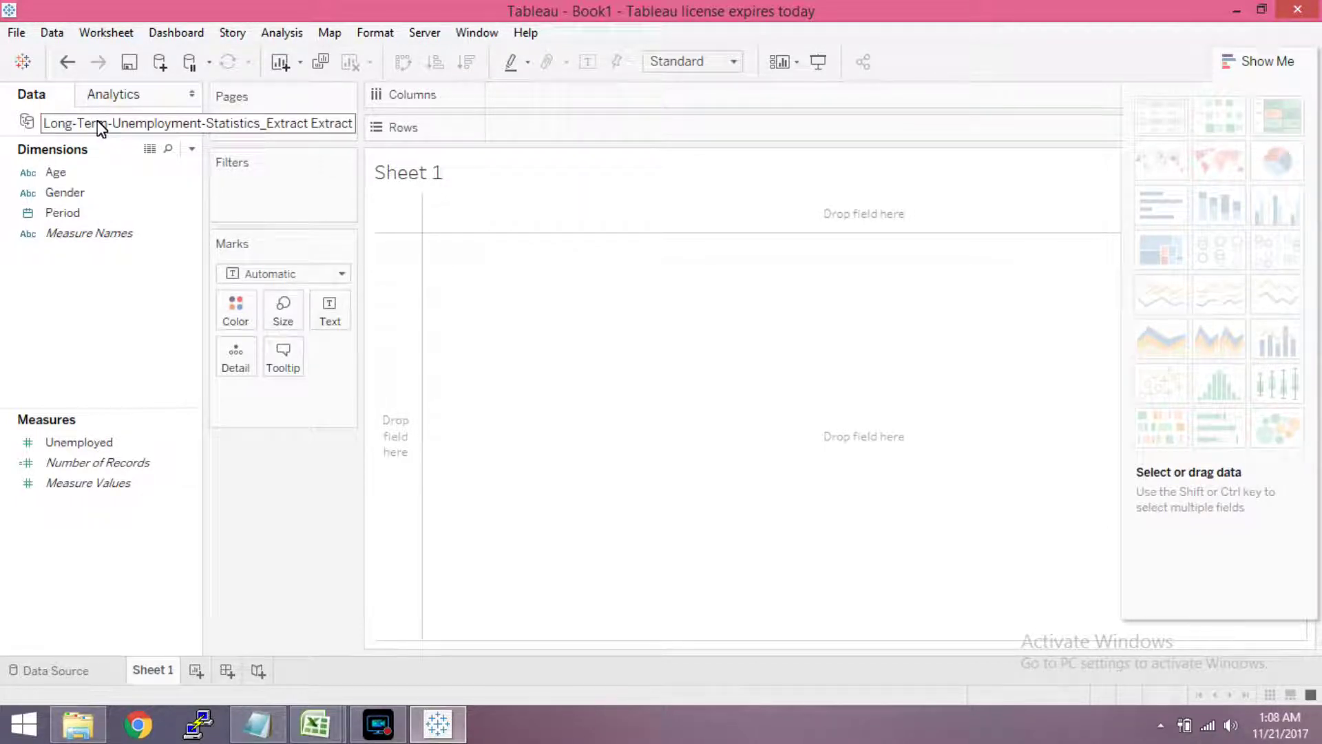
# - Switch back to Tableau and turn off Use Extract for the Long-Term-Unemployment-Statistics_Extract data source
pyautogui.rightClick(98, 122)
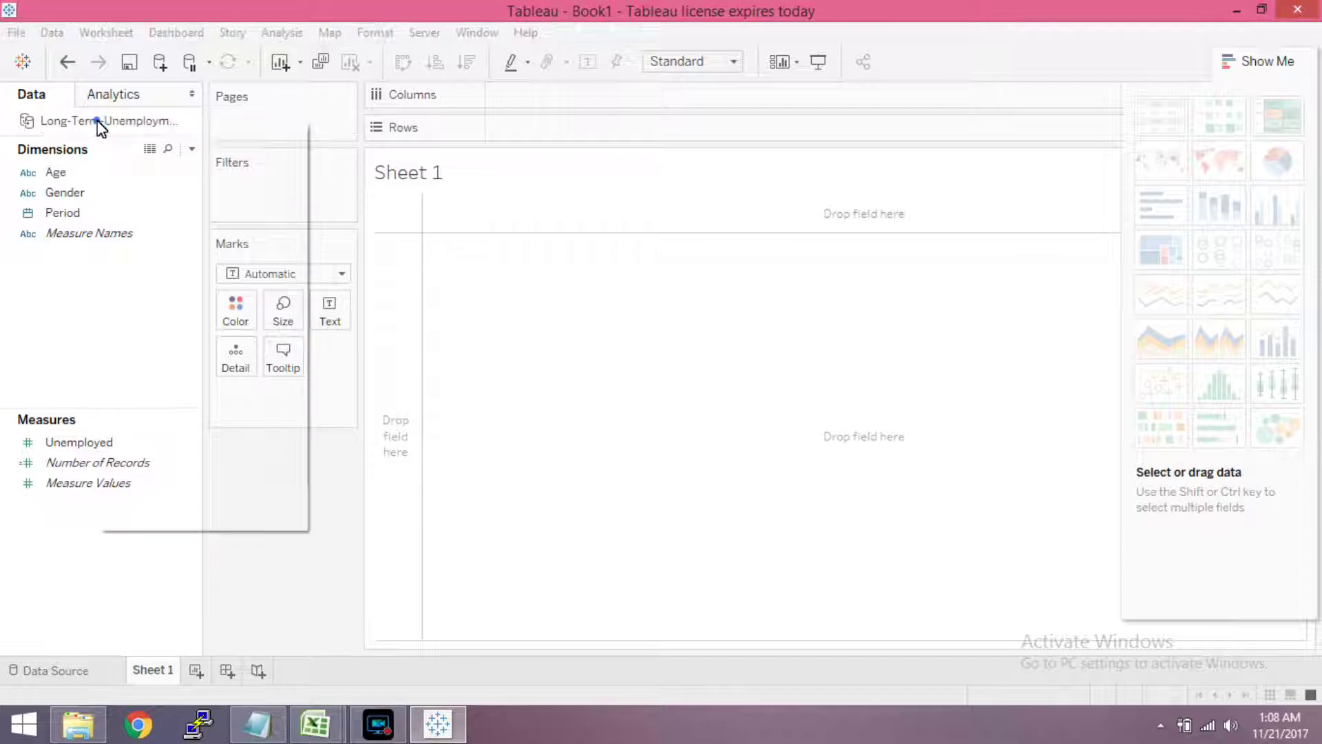
pyautogui.moveTo(146, 317)
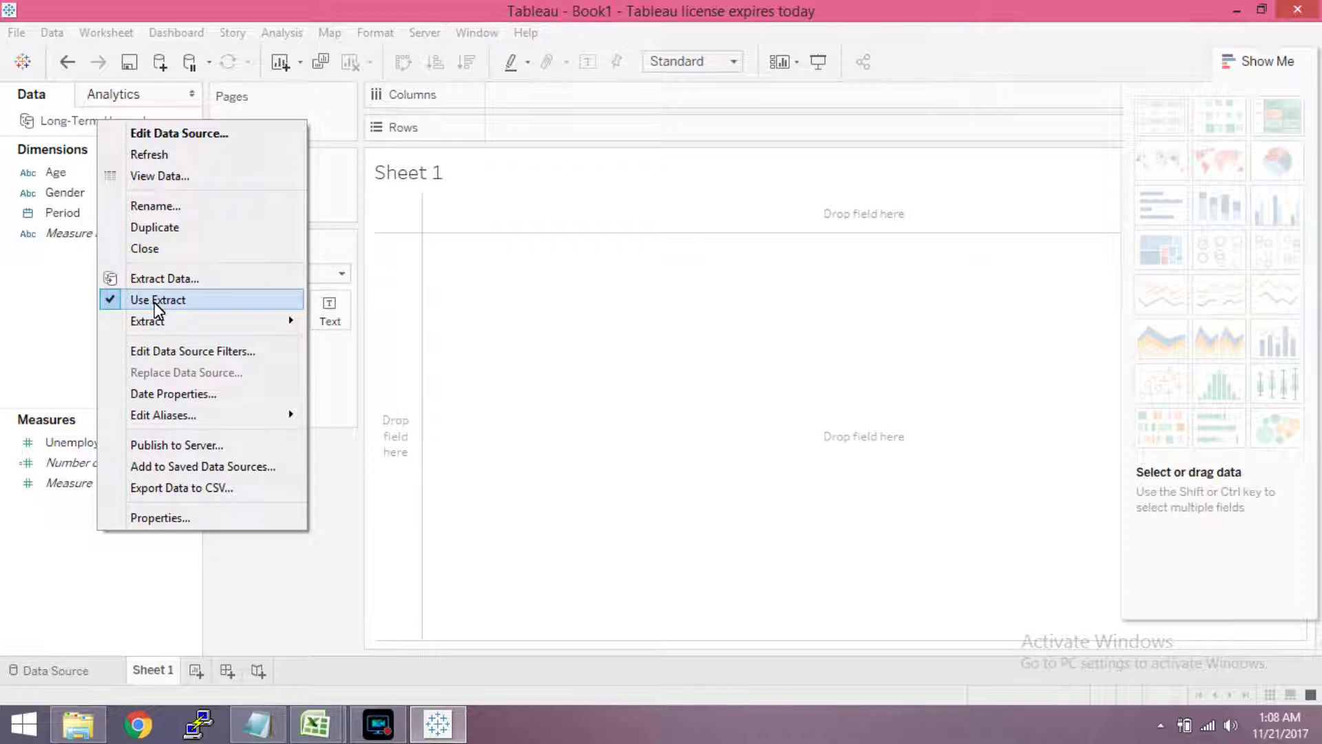
pyautogui.click(157, 301)
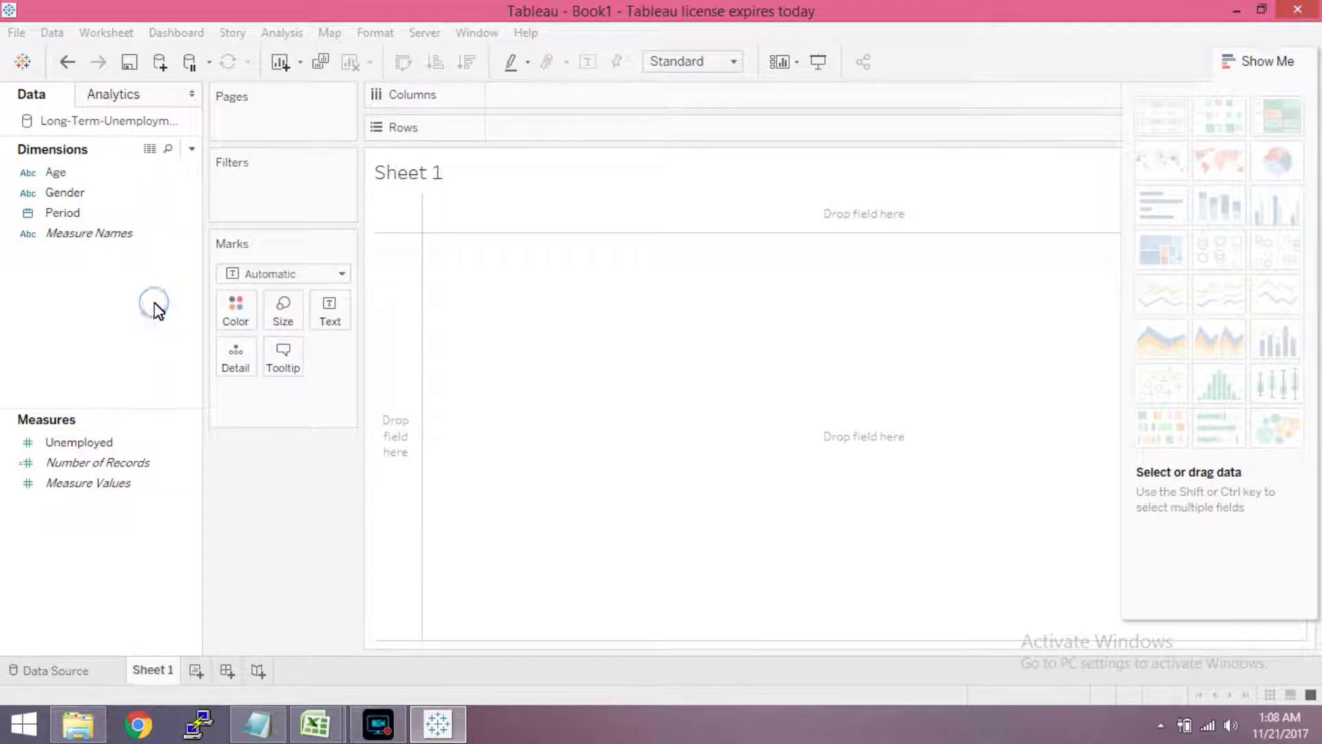
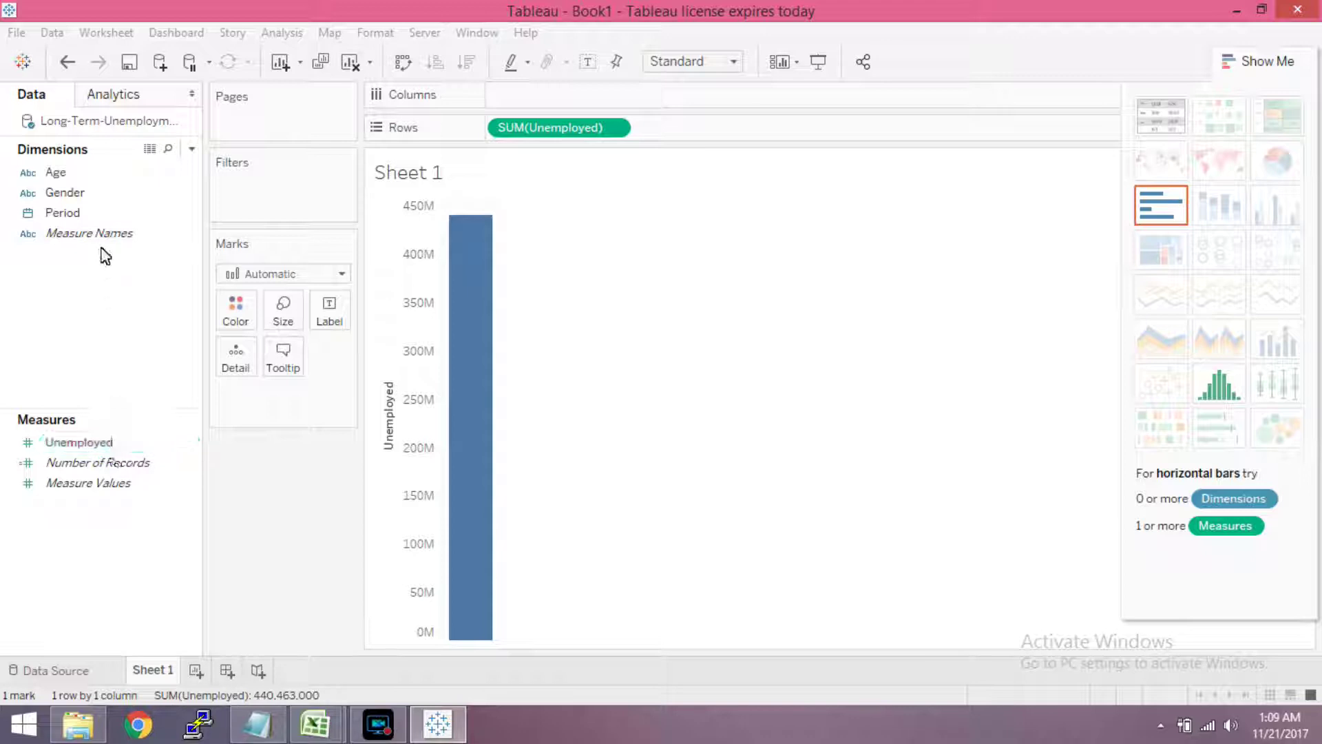
# - Add Period to the Unemployed chart to plot unemployment by year, and hide the Show Me chart suggestions
pyautogui.doubleClick(89, 212)
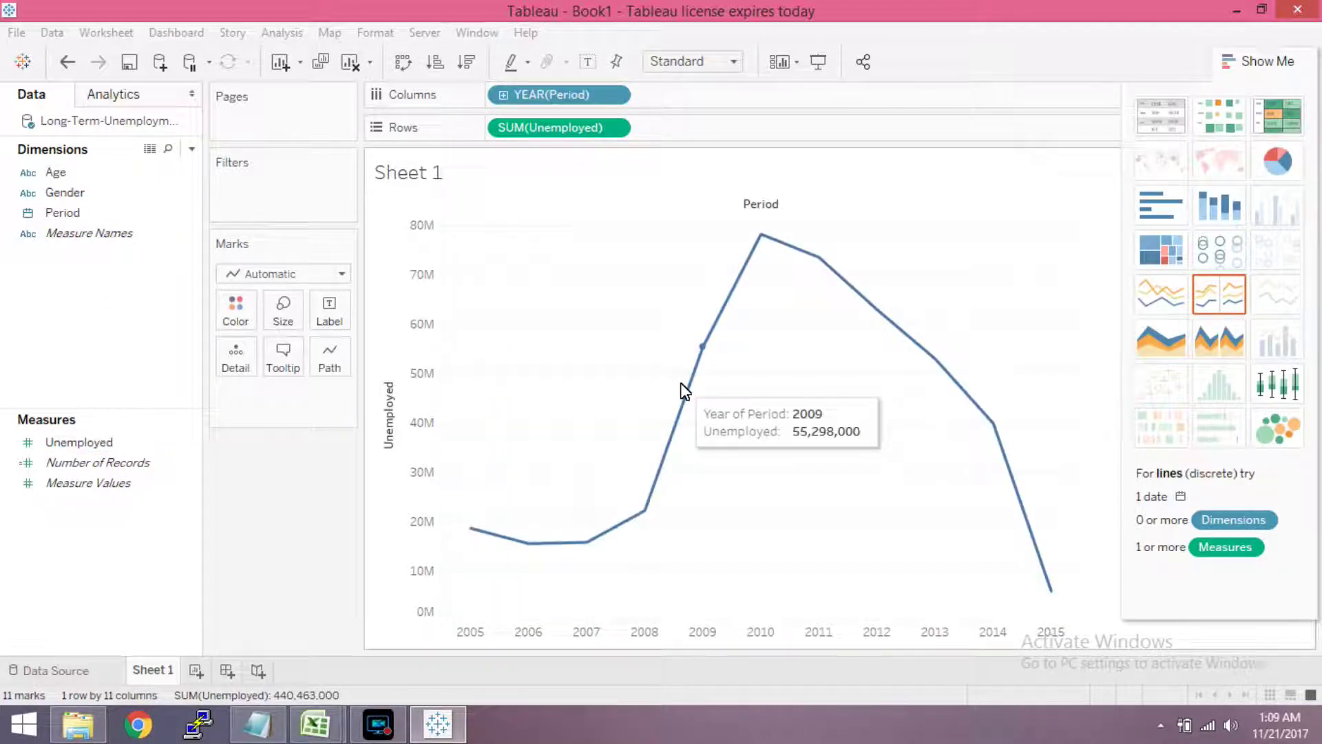
pyautogui.moveTo(470, 534)
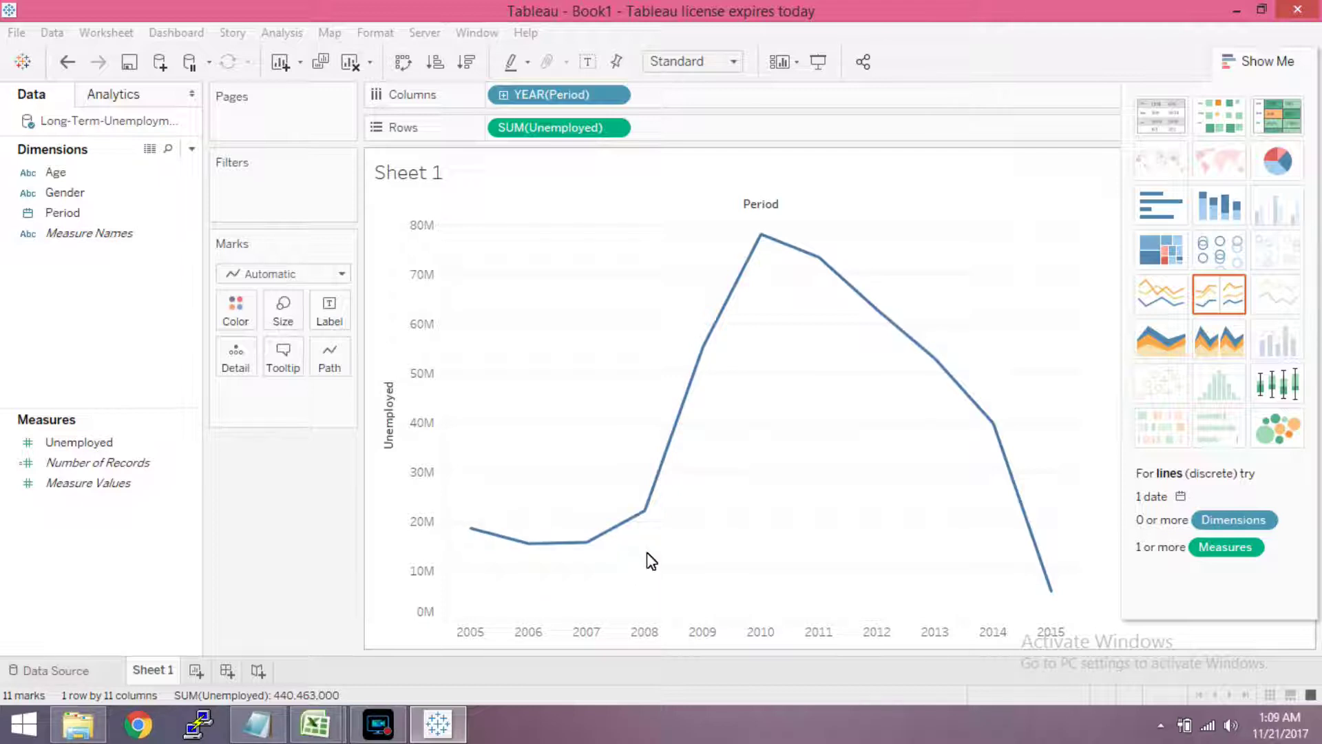
pyautogui.click(1267, 61)
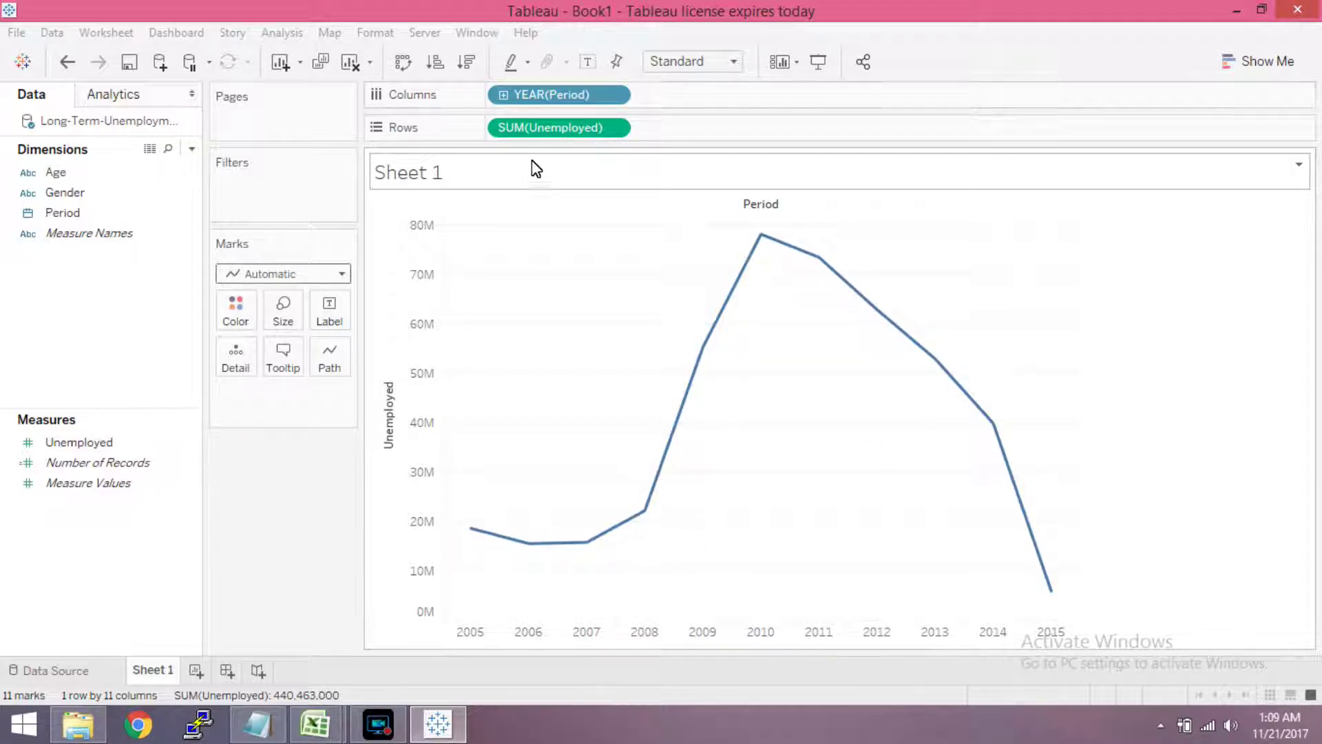
# - Examine the date level options for Period and the 2005 value on the yearly Unemployed line
pyautogui.click(616, 97)
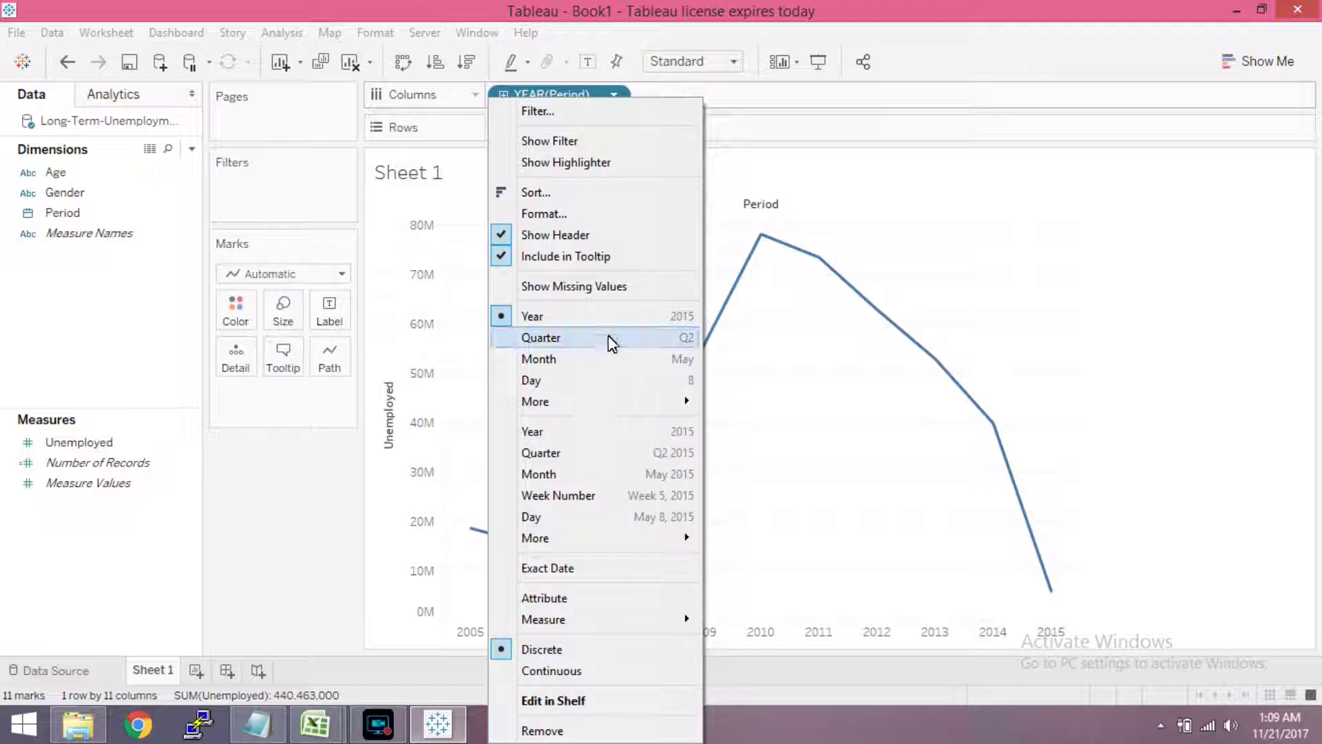
pyautogui.click(882, 69)
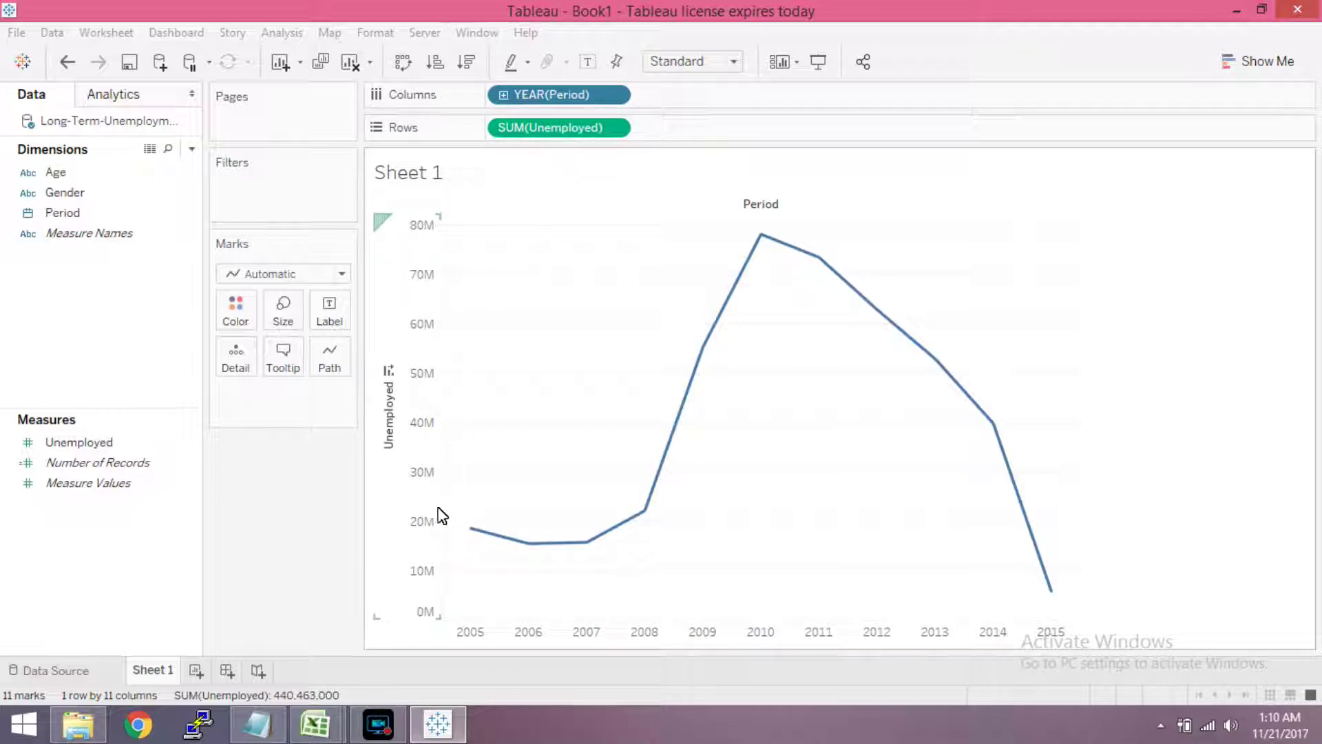
pyautogui.moveTo(472, 528)
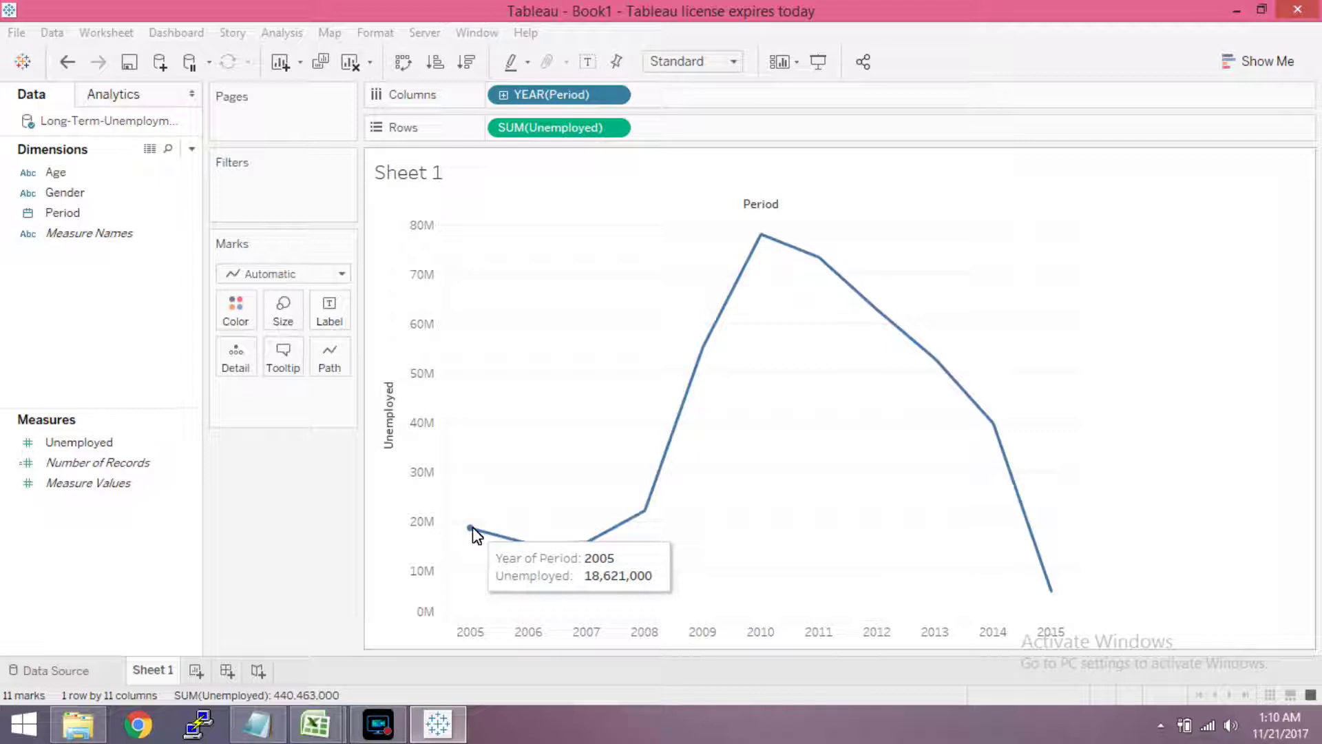
# - Change Period to the discrete Month date part and inspect the Unemployed values of individual months along the line
pyautogui.click(613, 95)
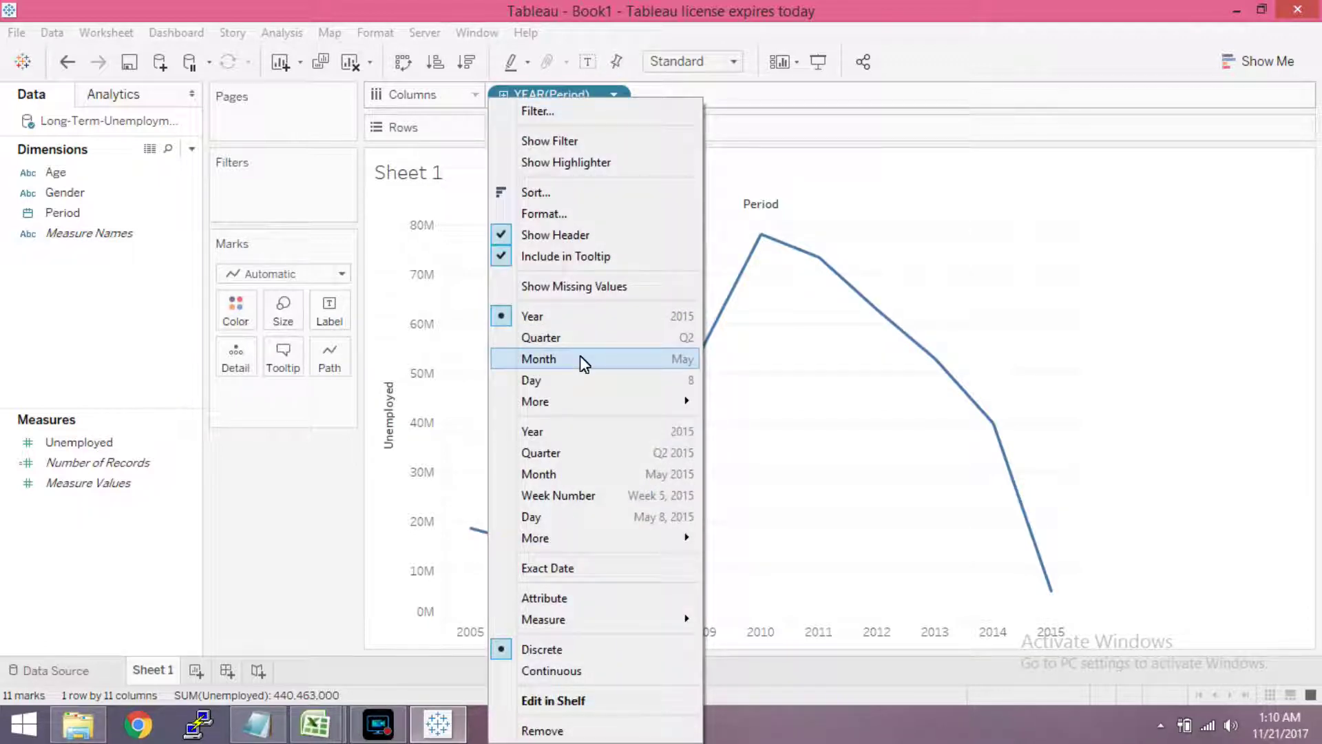
pyautogui.click(580, 358)
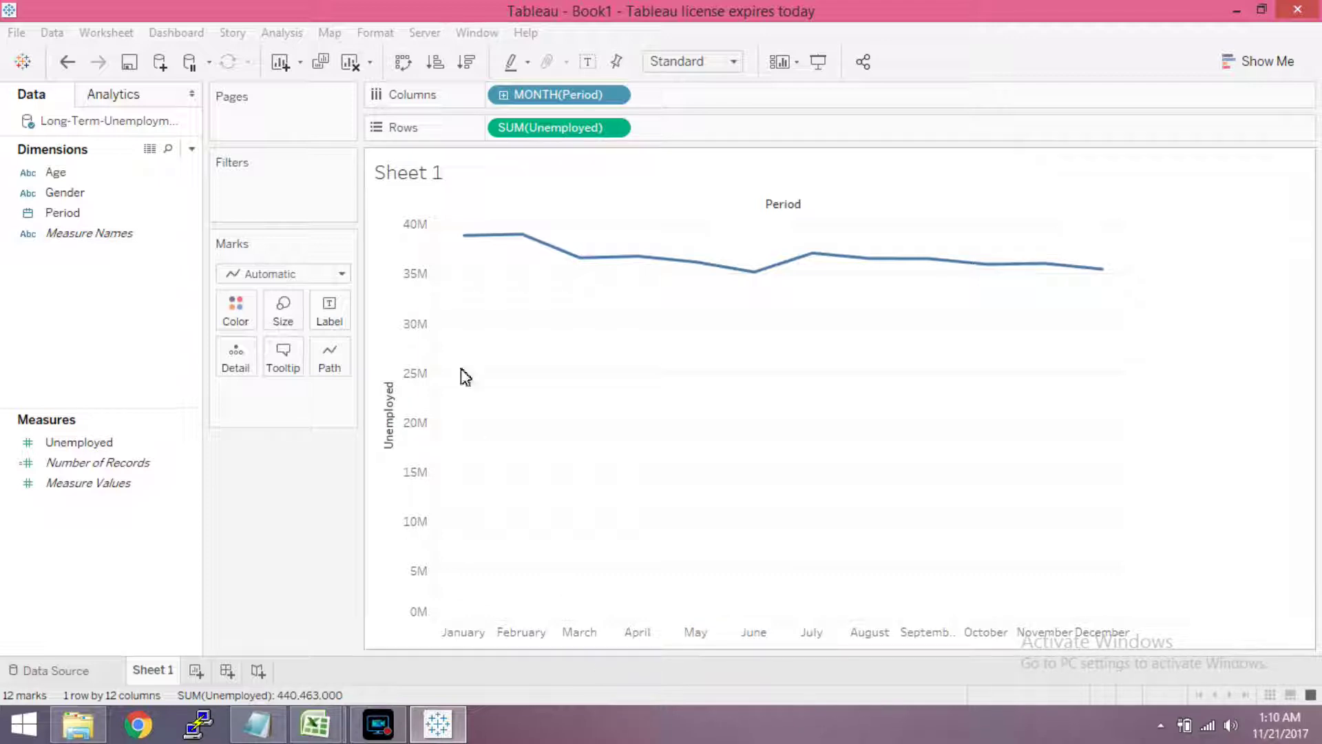
pyautogui.moveTo(464, 241)
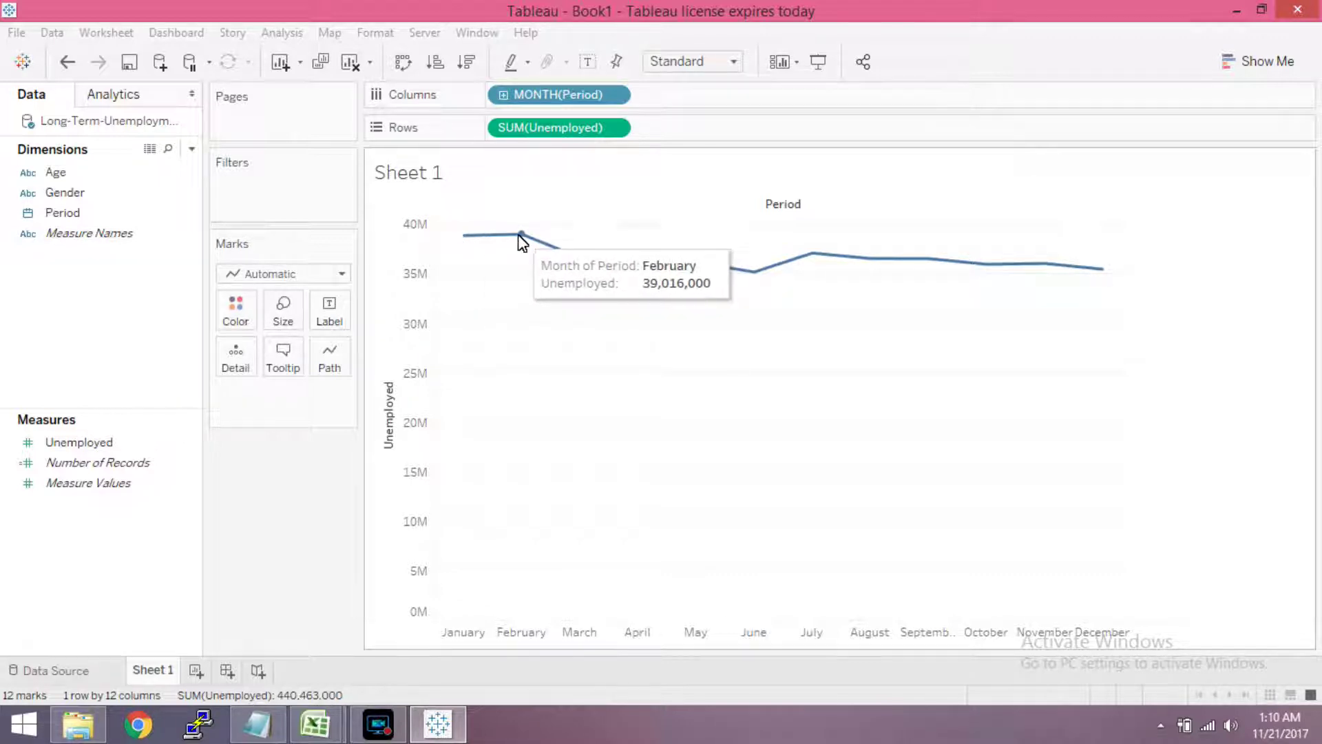
pyautogui.moveTo(713, 275)
pyautogui.moveTo(659, 268)
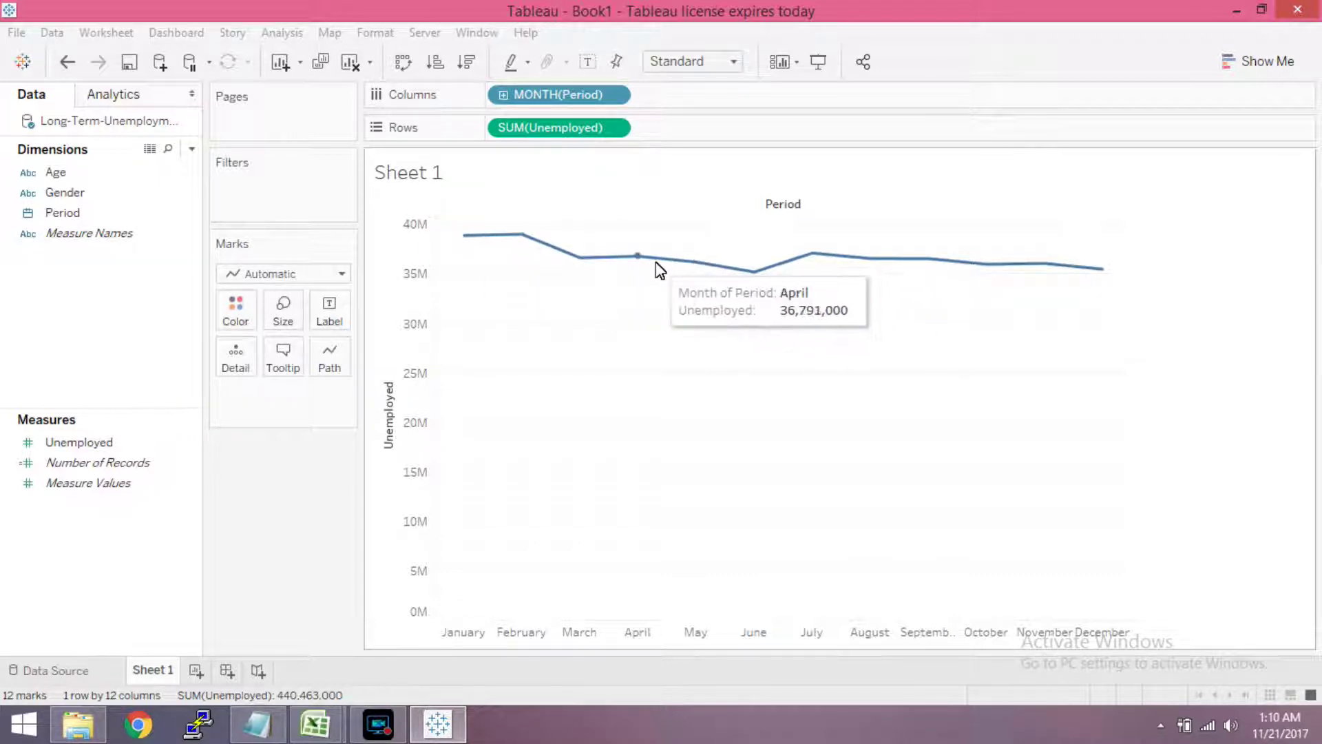
pyautogui.moveTo(760, 273)
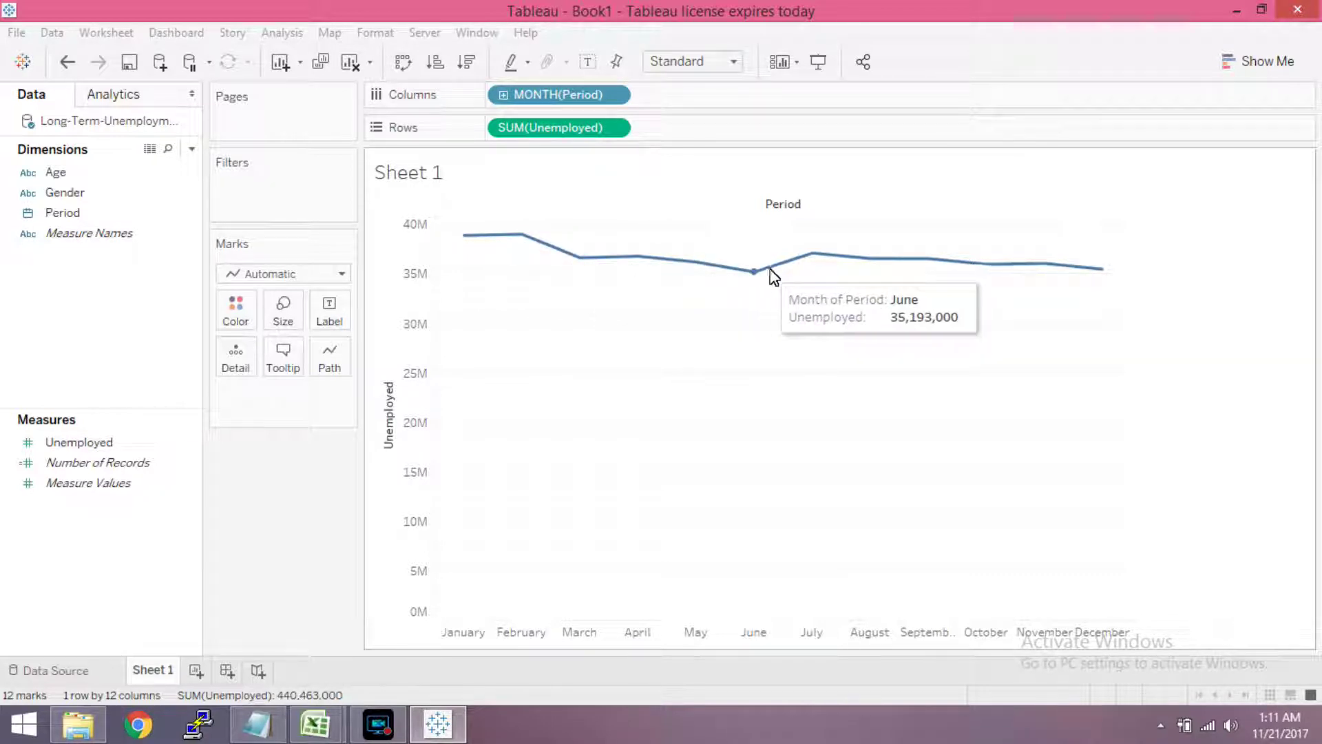
pyautogui.moveTo(922, 270)
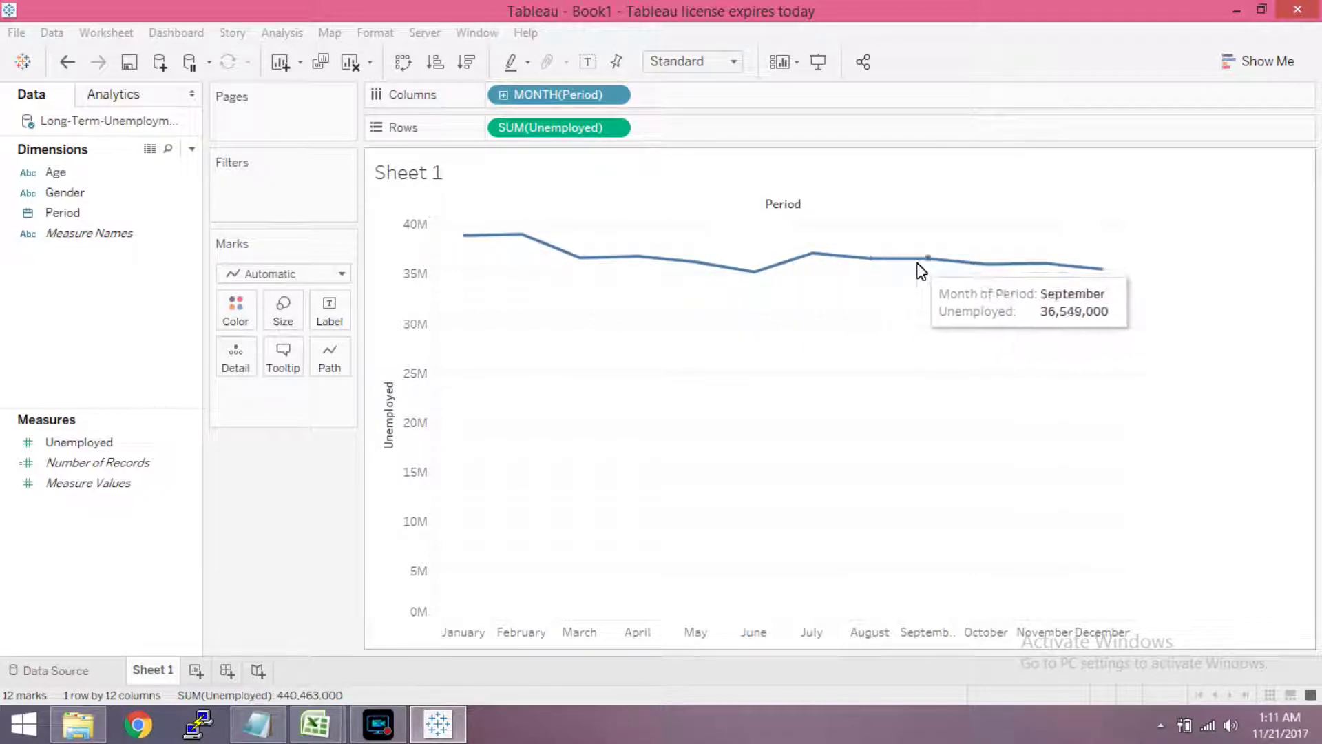
pyautogui.moveTo(1032, 268)
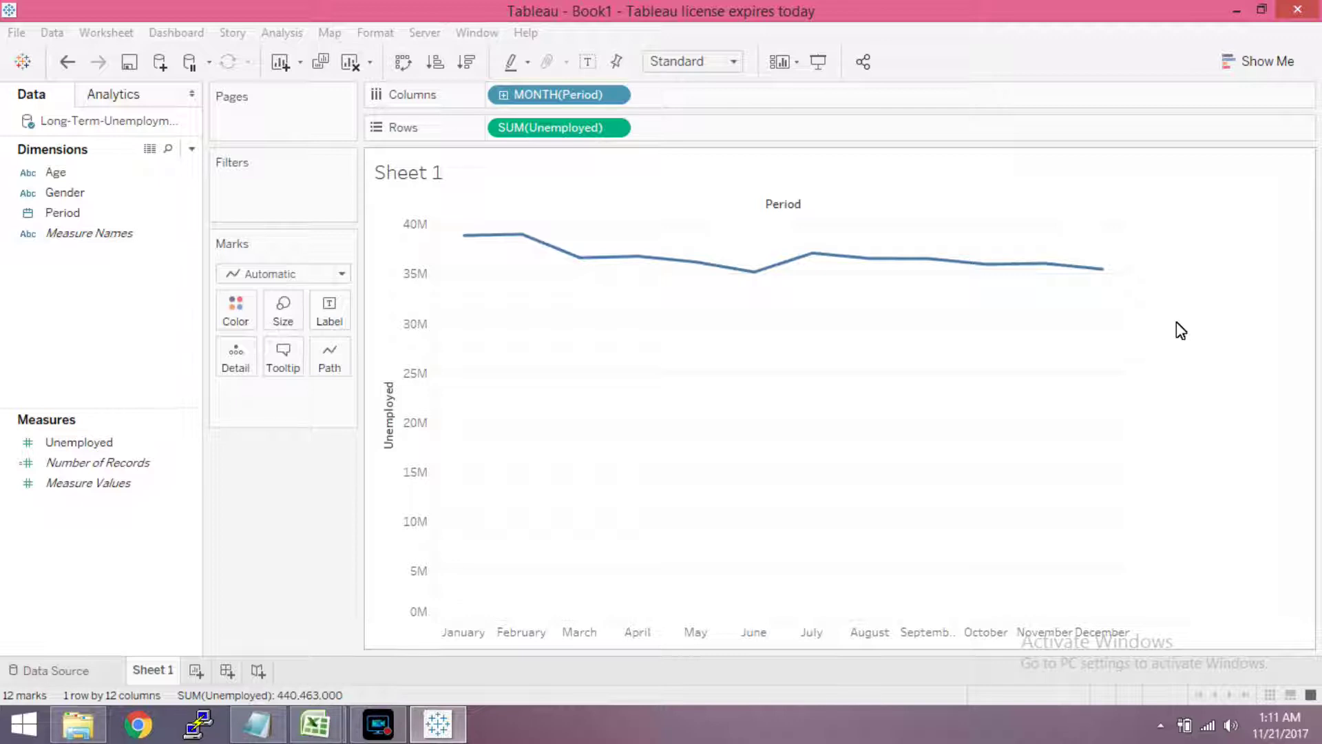
# - Change Period to the continuous Month level that includes the year, and inspect the 2005 and 2006 points
pyautogui.click(613, 96)
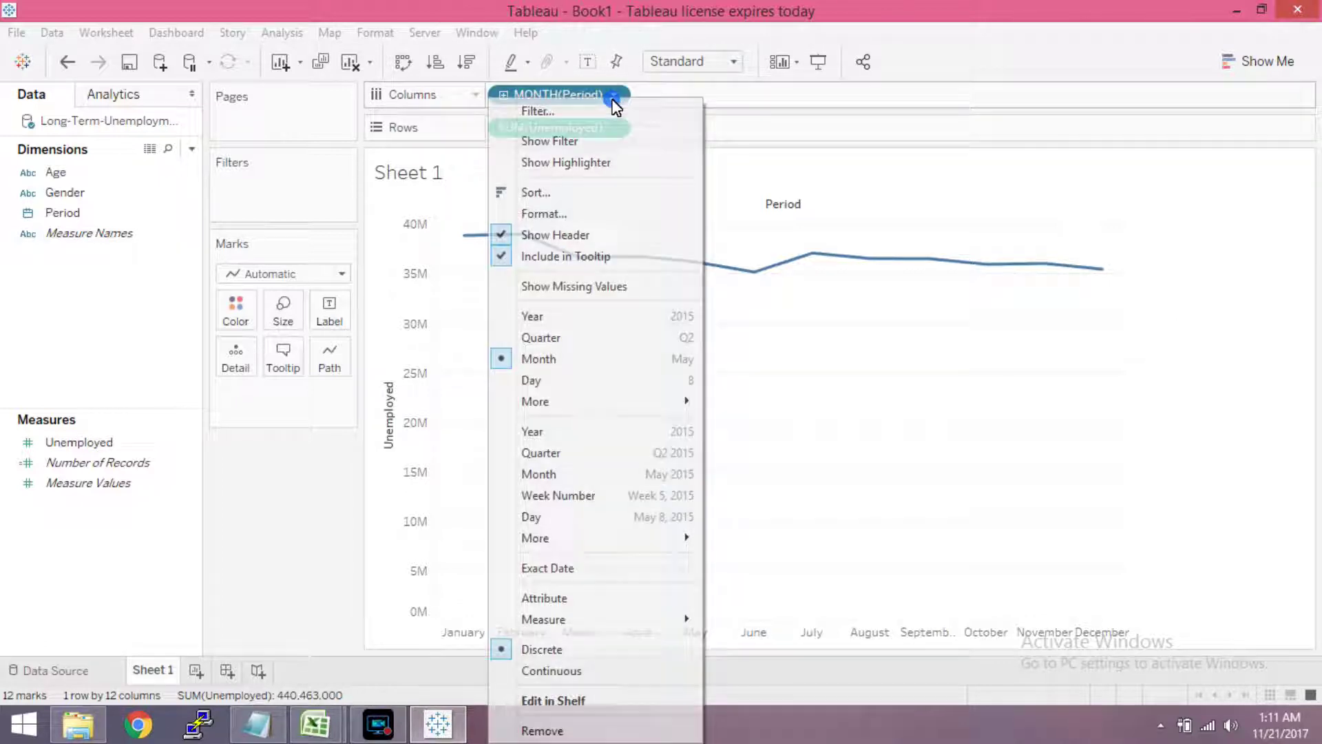
pyautogui.click(585, 474)
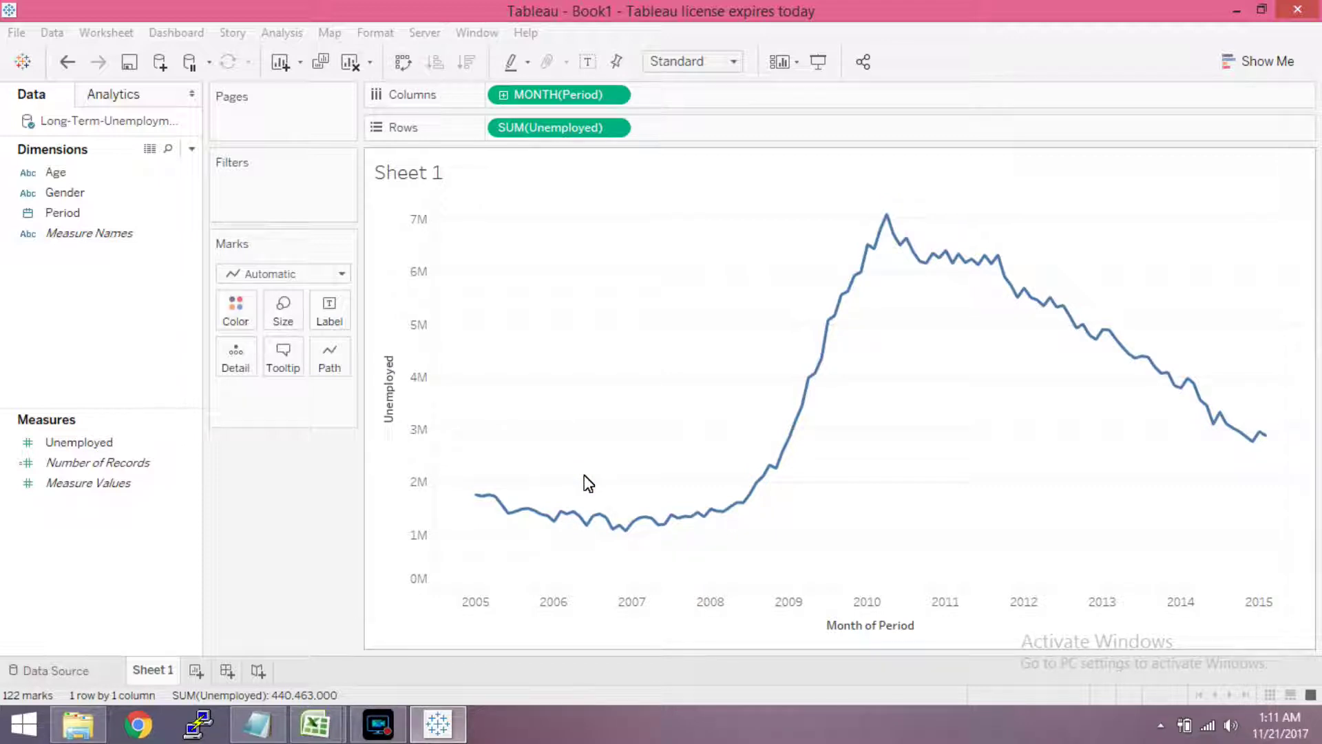
pyautogui.moveTo(477, 506)
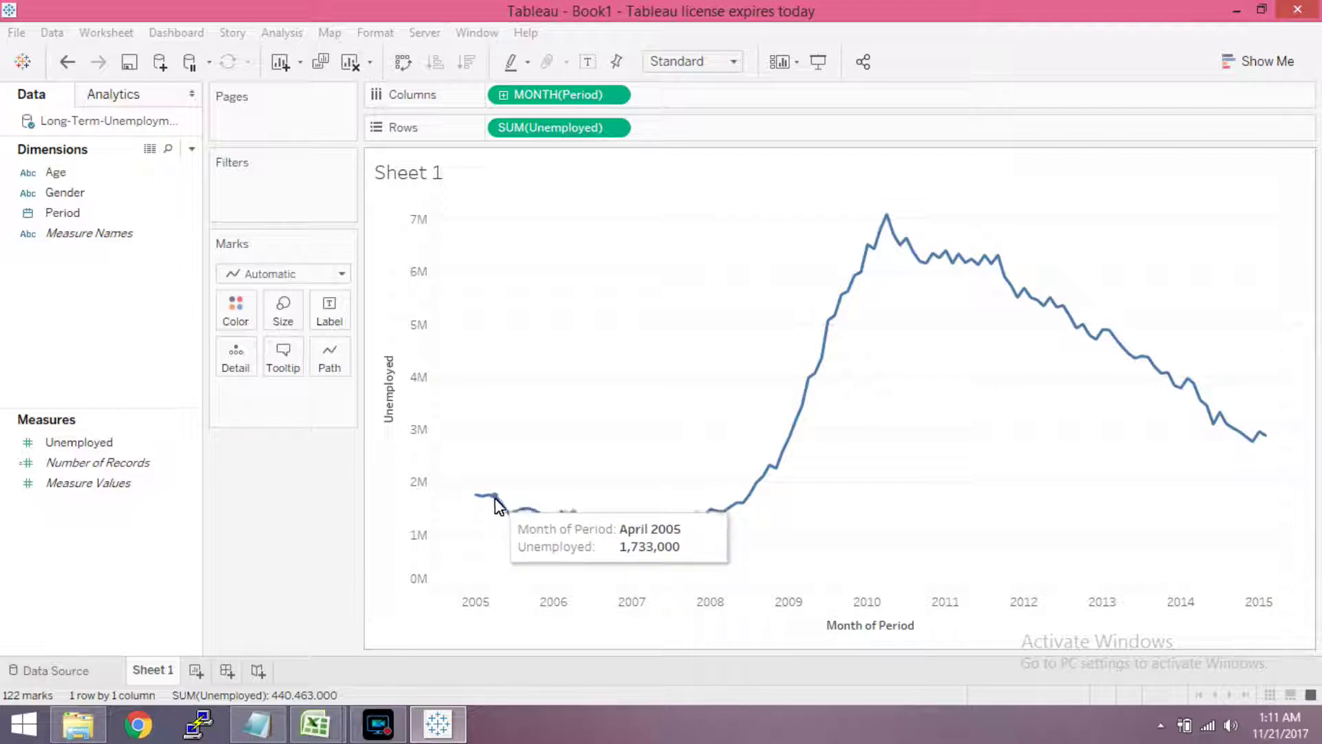
pyautogui.moveTo(531, 516)
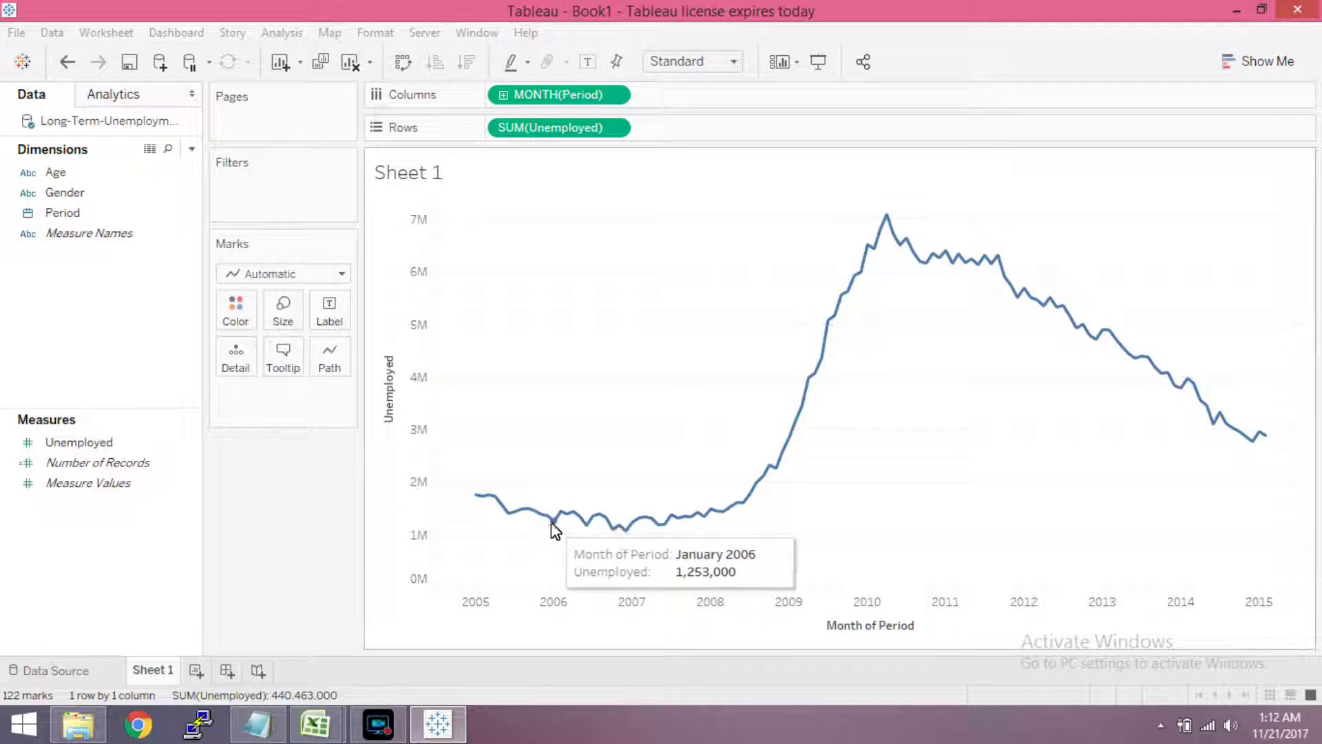
pyautogui.moveTo(595, 538)
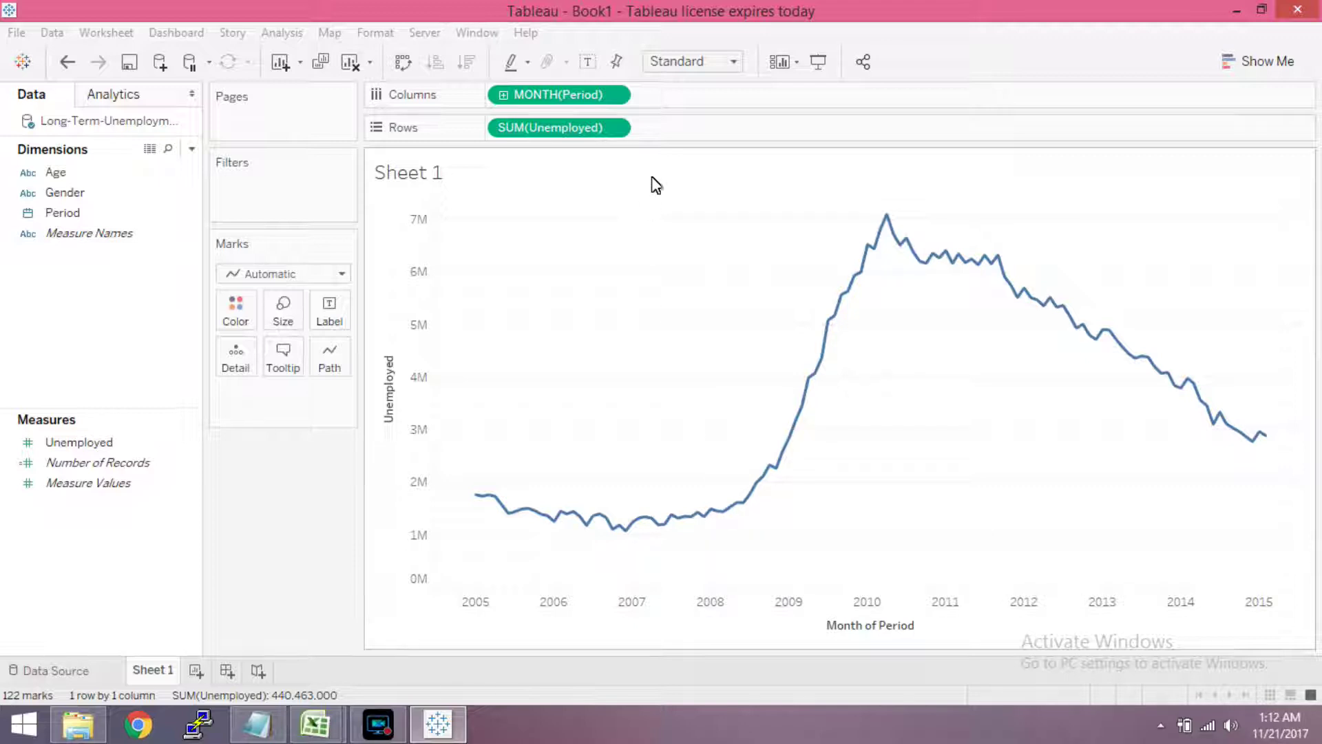
# - View the formula behind the continuous month of Period without changing it, and inspect the April 2005 point
pyautogui.doubleClick(583, 97)
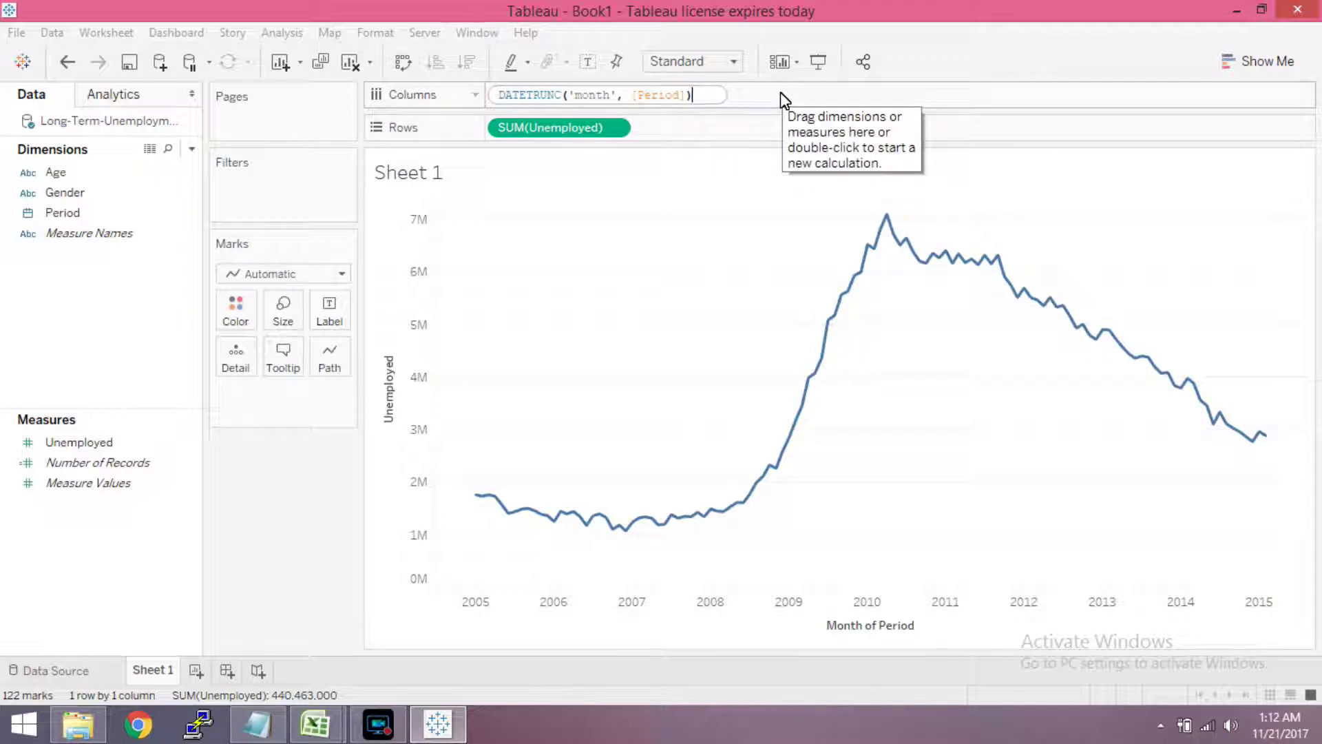
pyautogui.press('Escape')
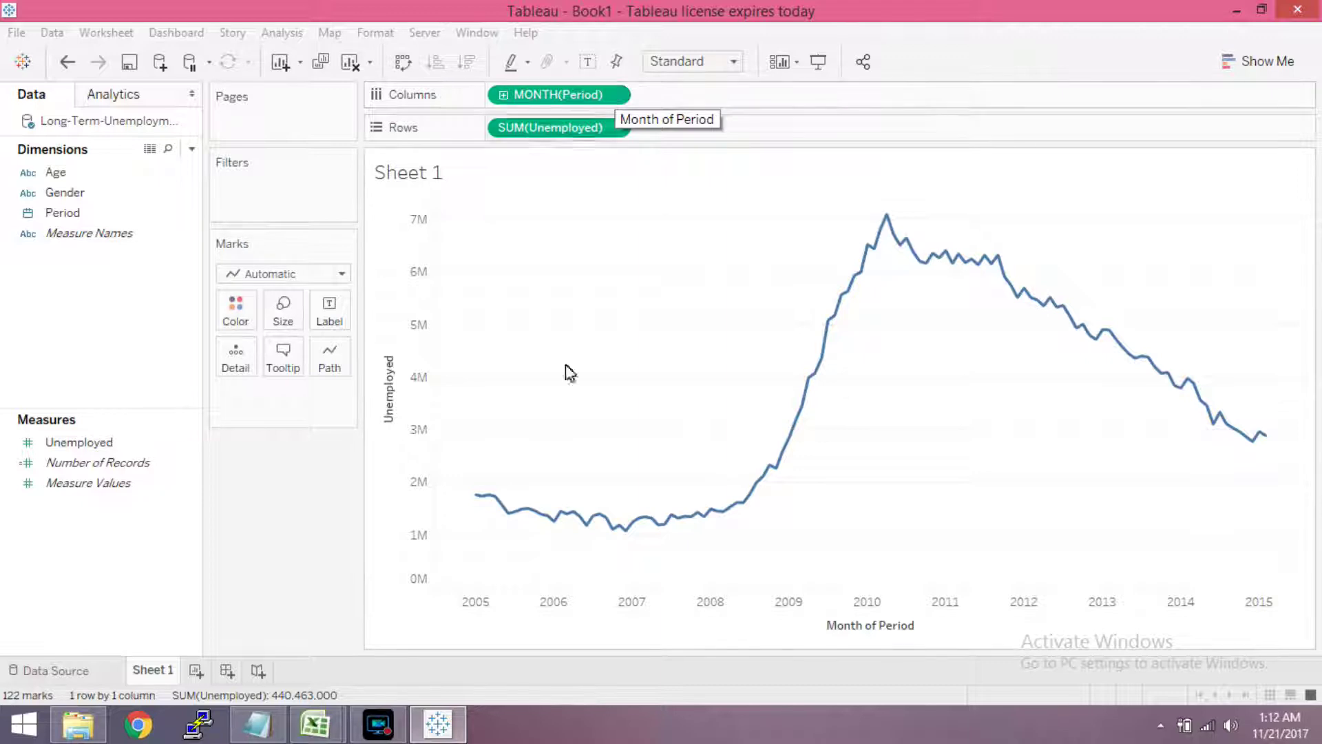
pyautogui.moveTo(496, 509)
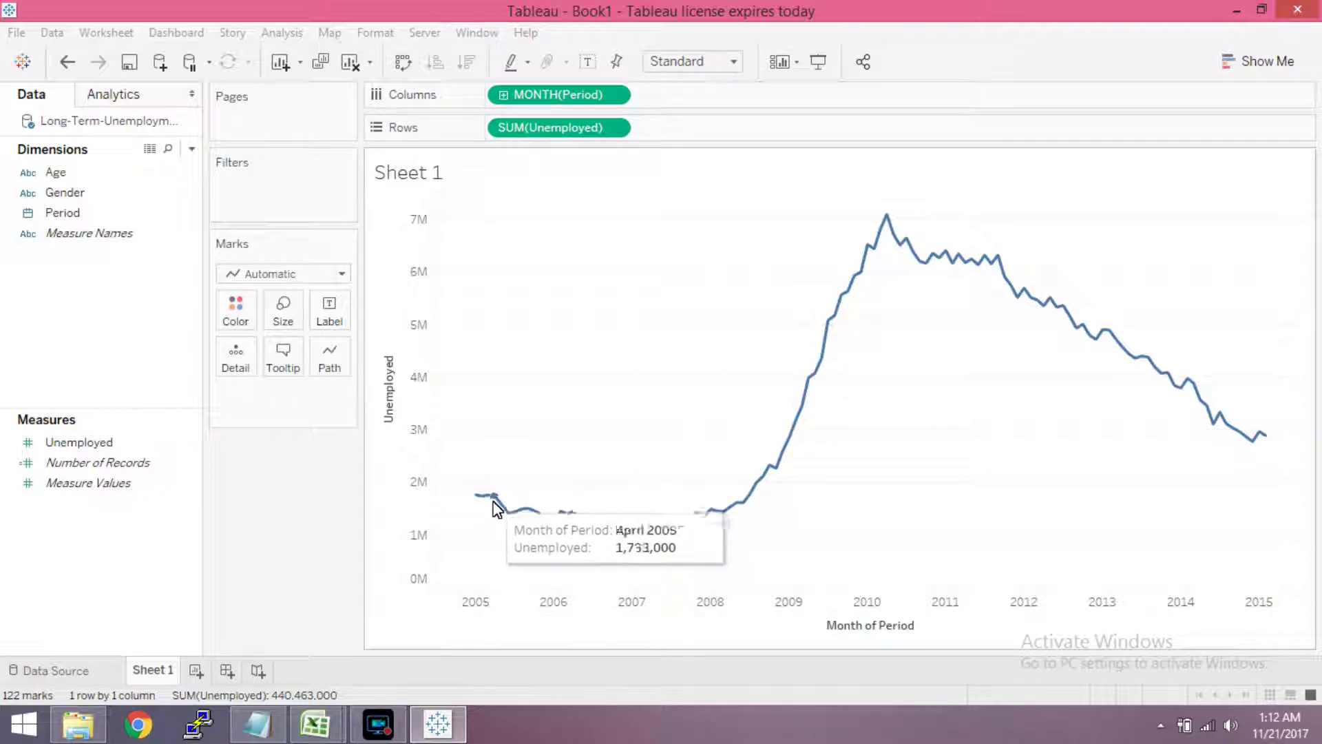
# - Show markers on every data point of the Unemployed line
pyautogui.click(239, 317)
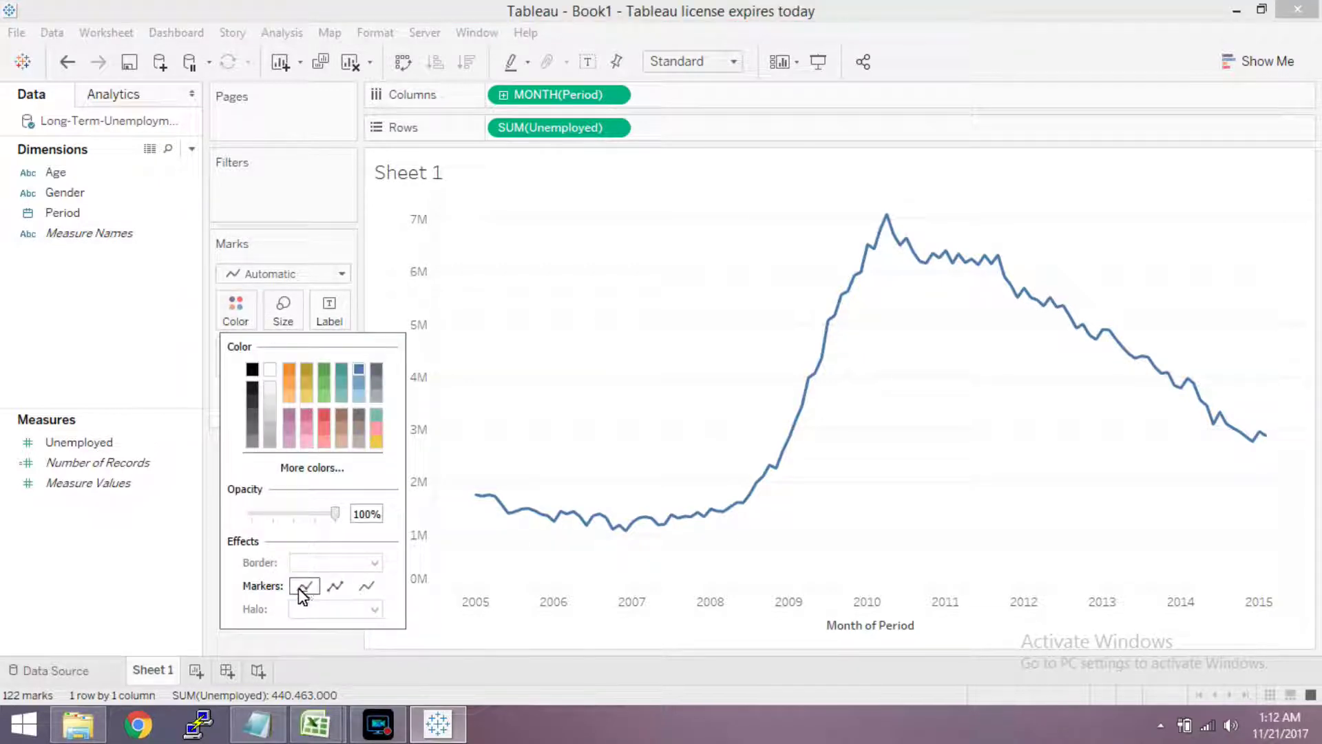
pyautogui.click(334, 587)
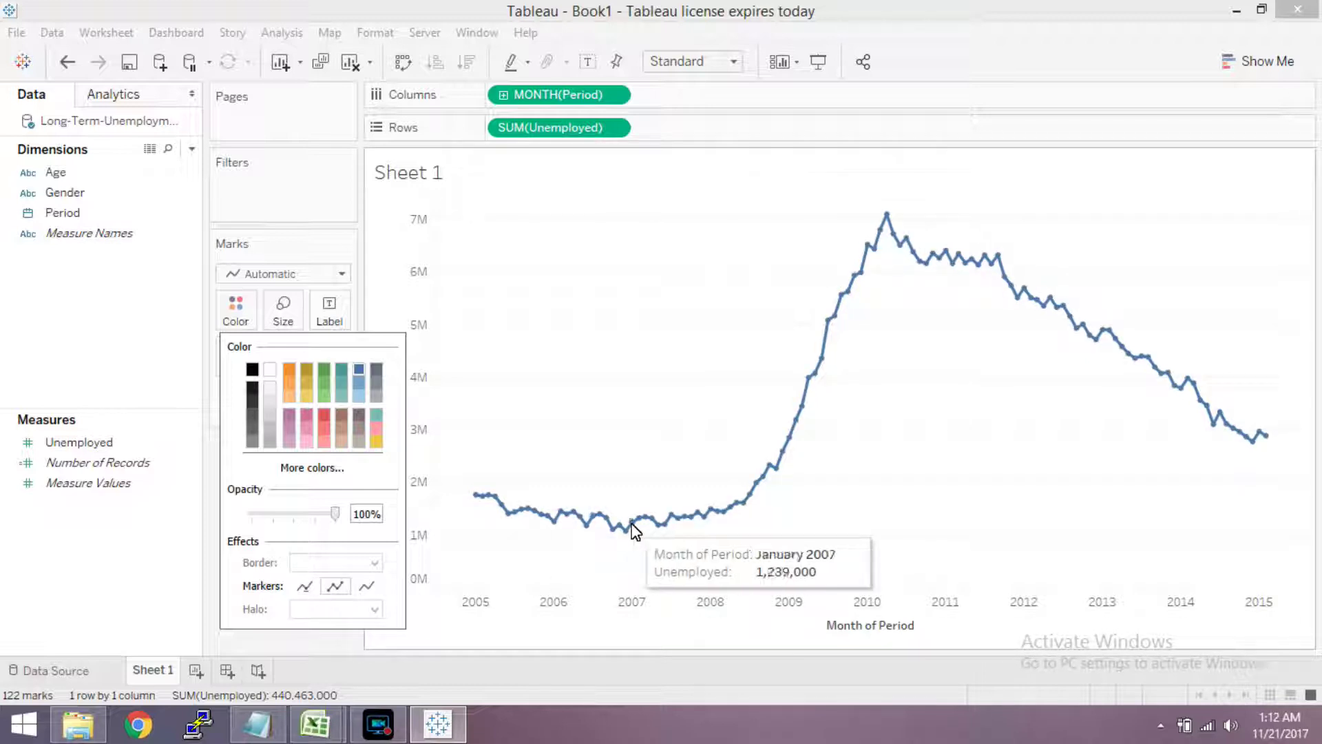
pyautogui.click(620, 436)
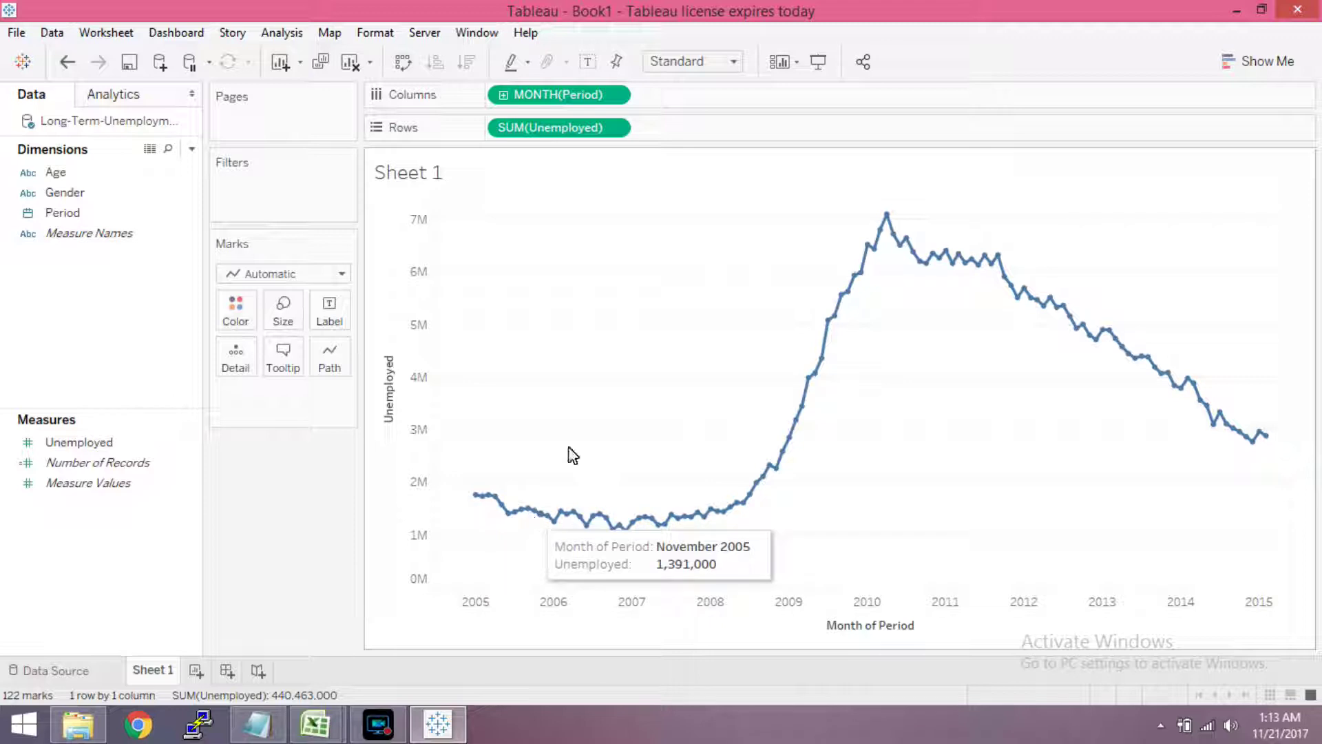
# - Switch Period to the continuous Quarter level and from there to the discrete Month date part
pyautogui.click(617, 94)
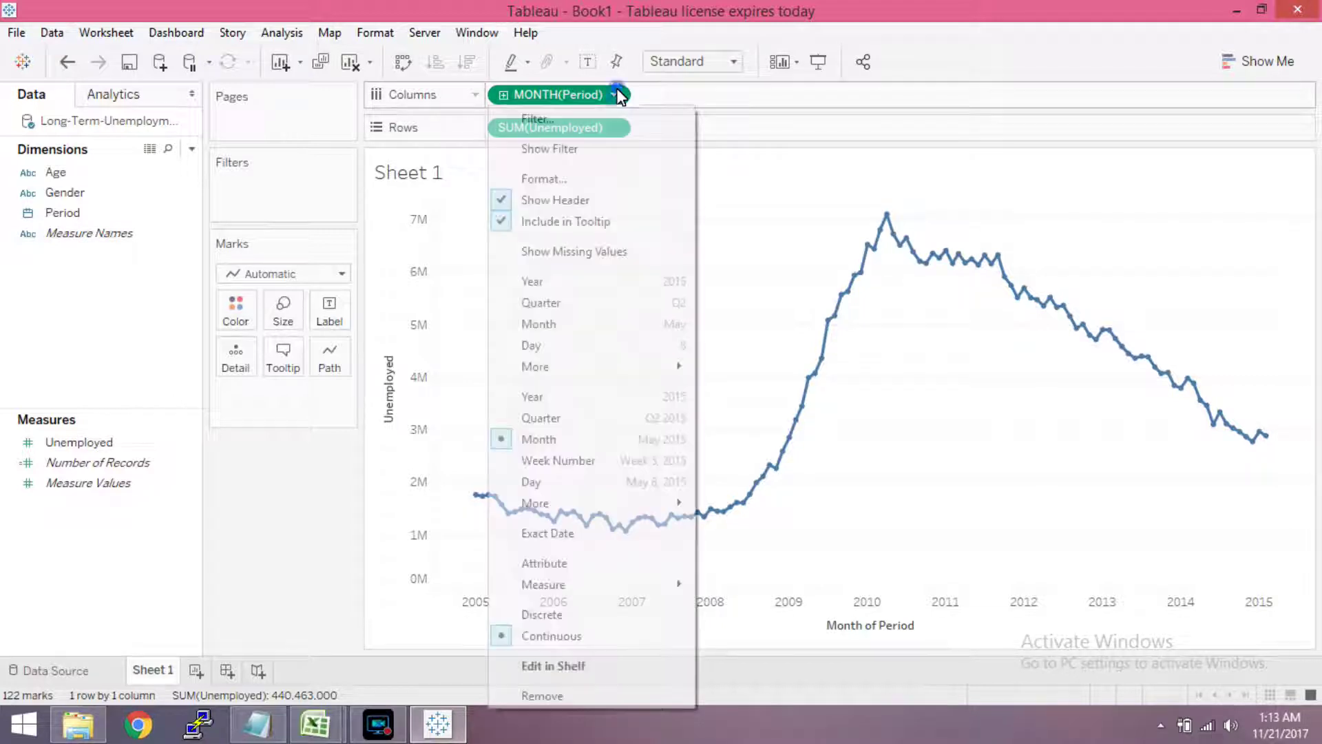
pyautogui.click(563, 419)
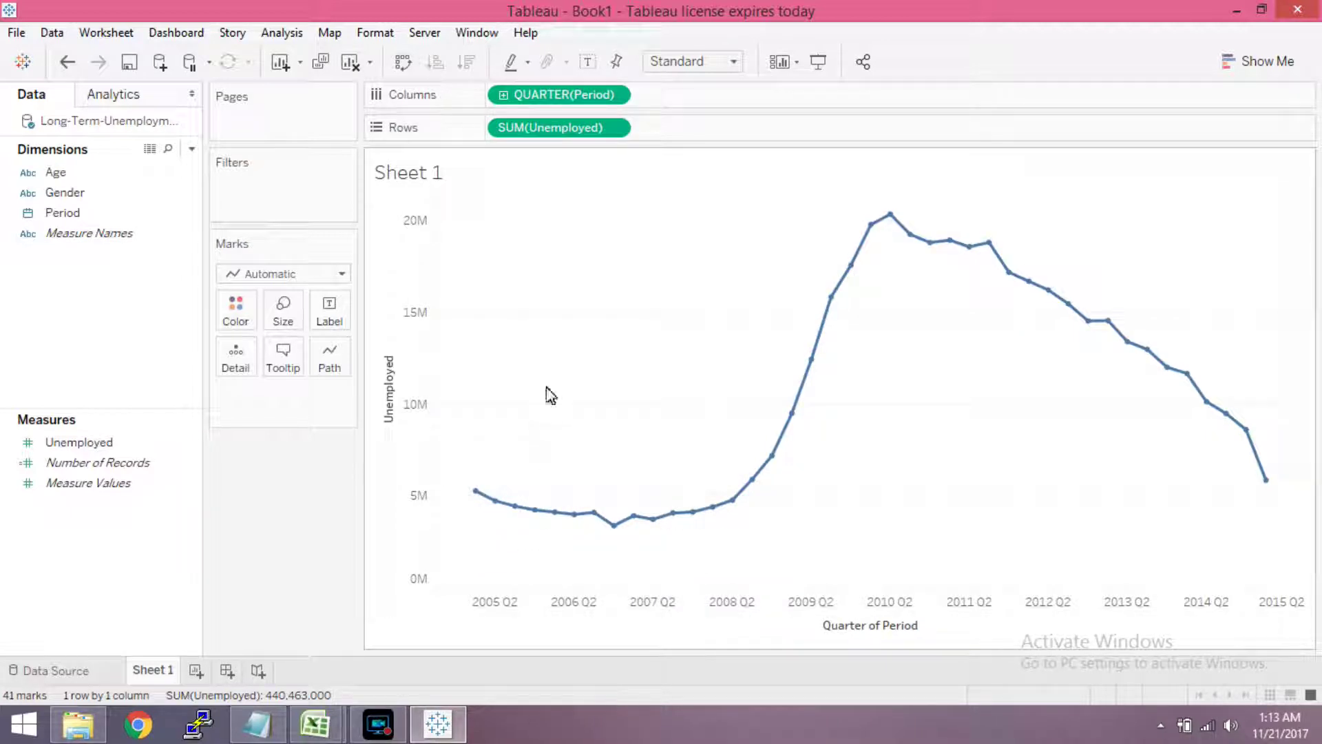
pyautogui.click(614, 96)
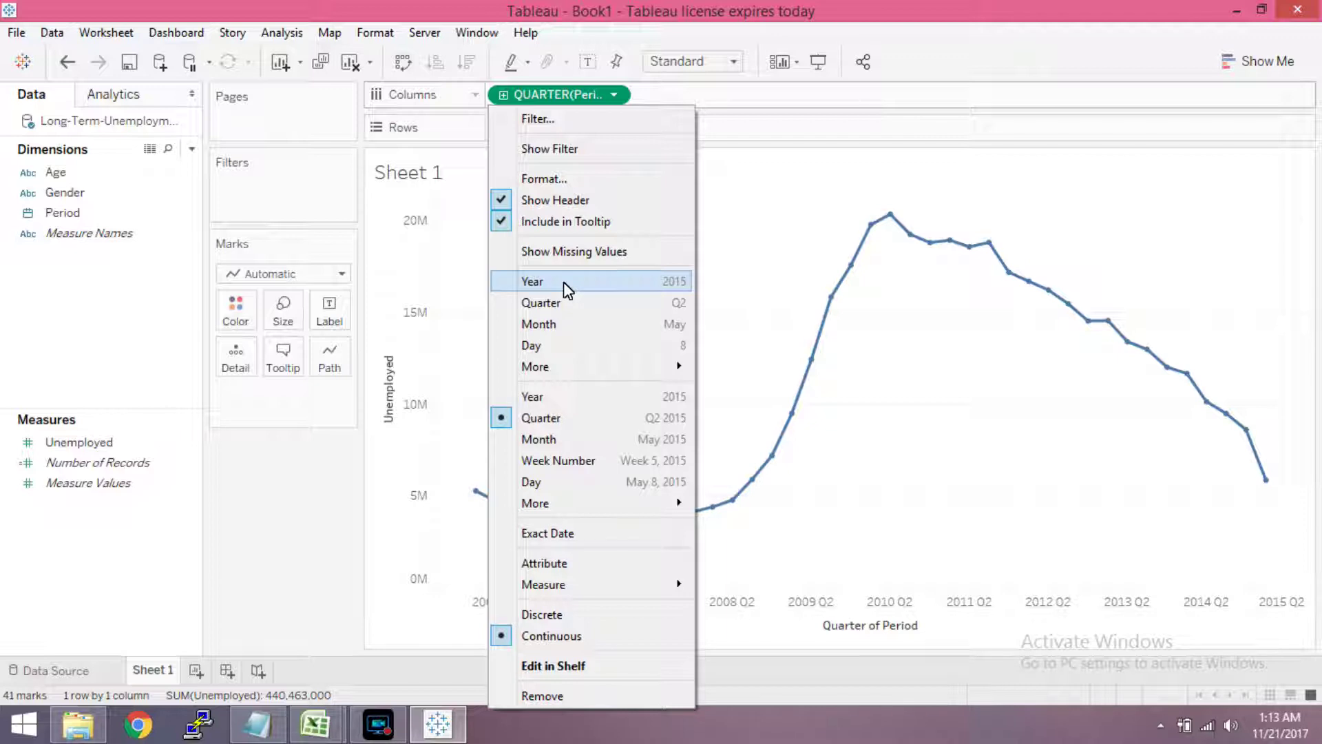
pyautogui.click(558, 325)
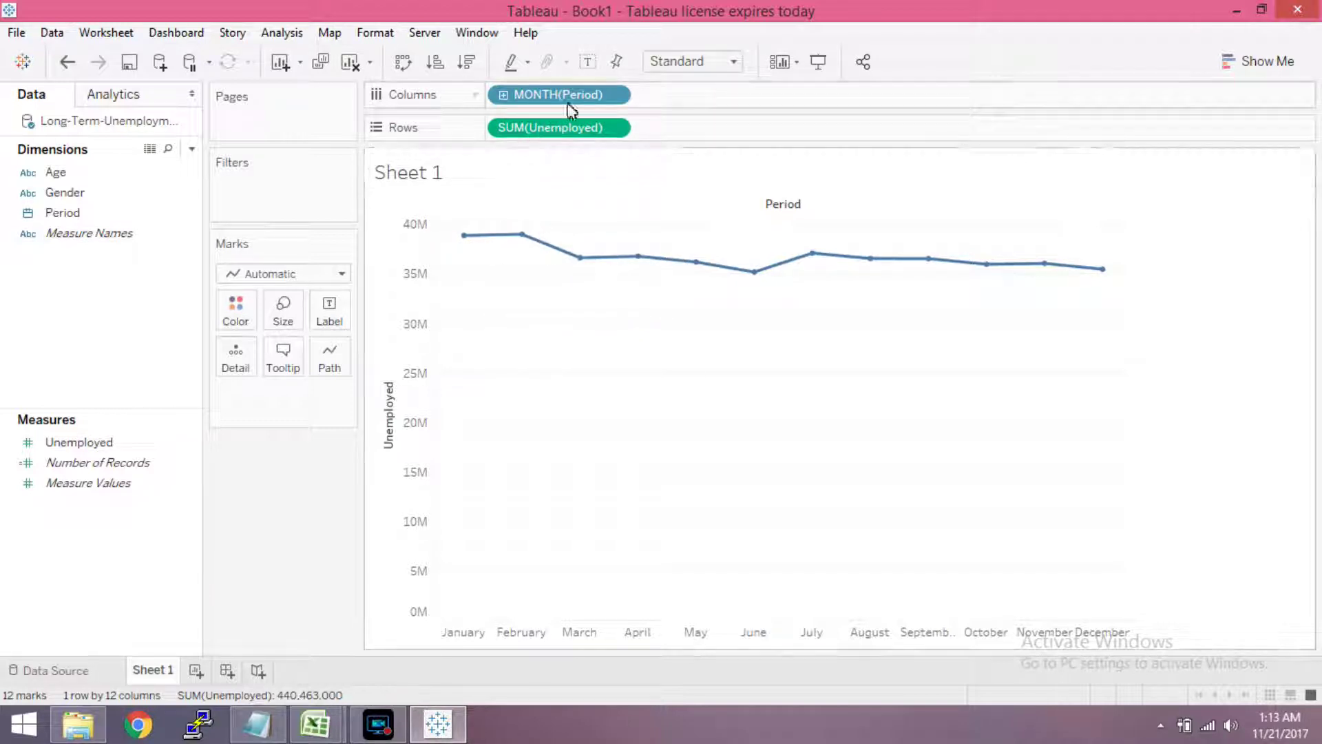
# - Change Period back to the continuous Quarter level and from there to the discrete Year date part
pyautogui.click(613, 96)
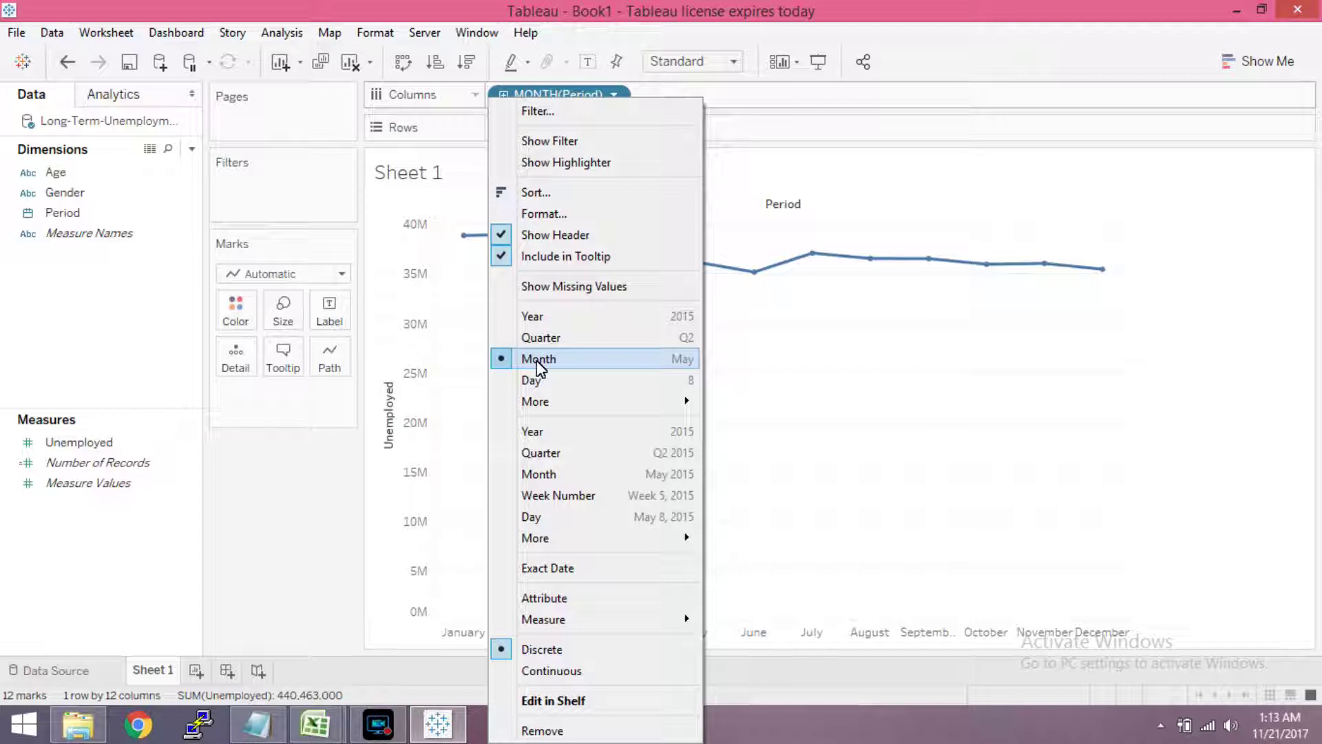
pyautogui.click(559, 460)
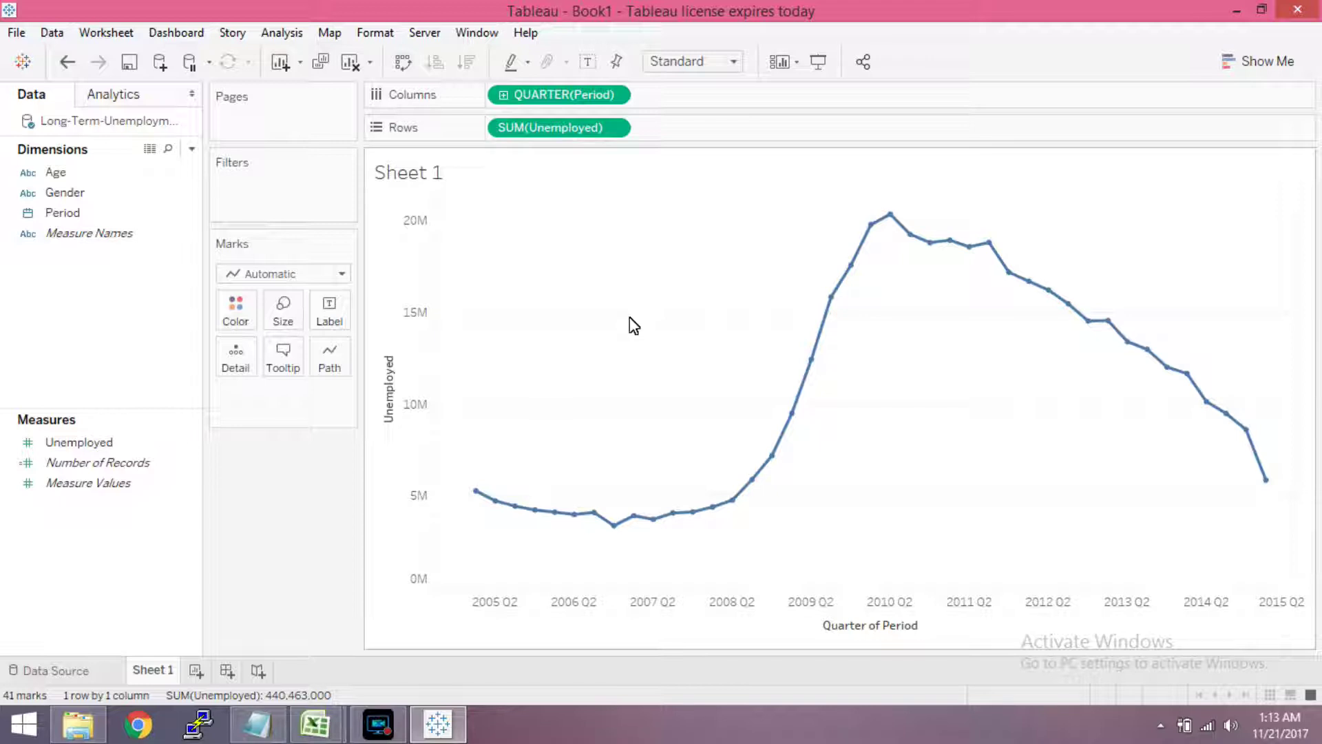
pyautogui.click(614, 95)
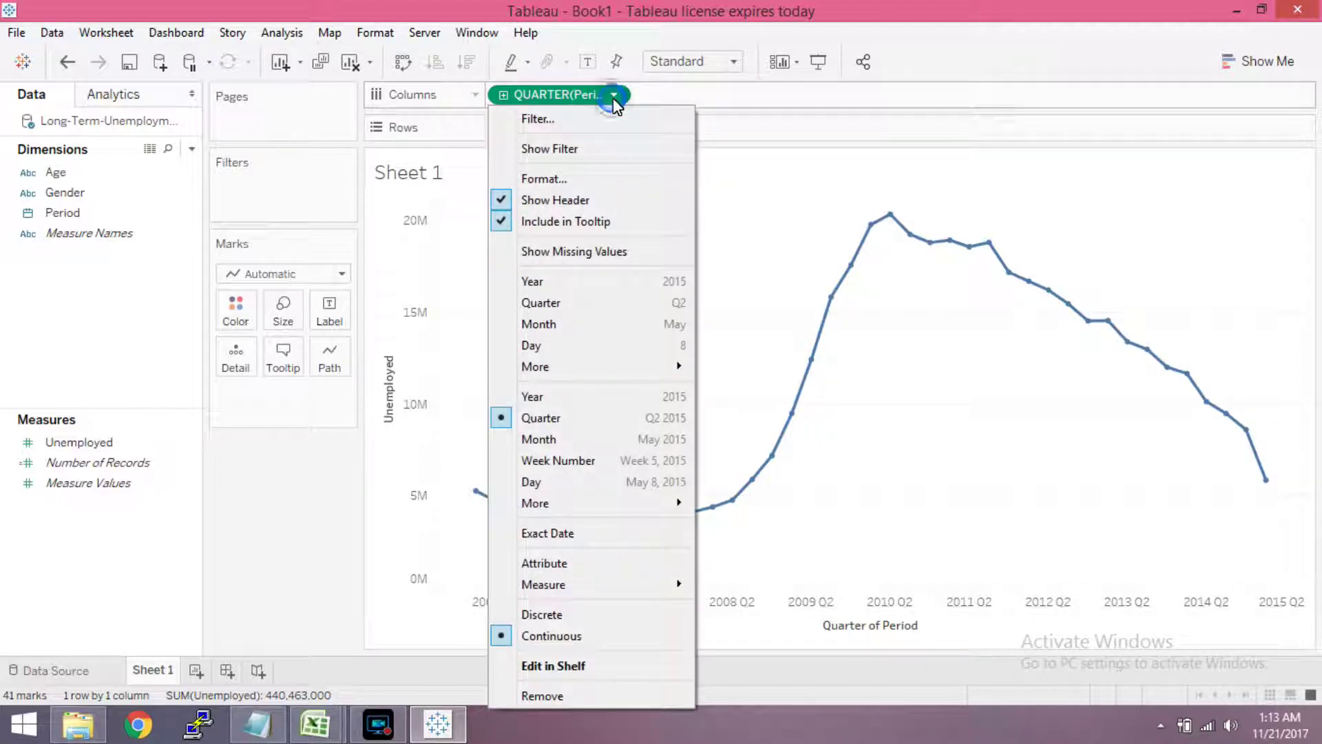
pyautogui.click(559, 279)
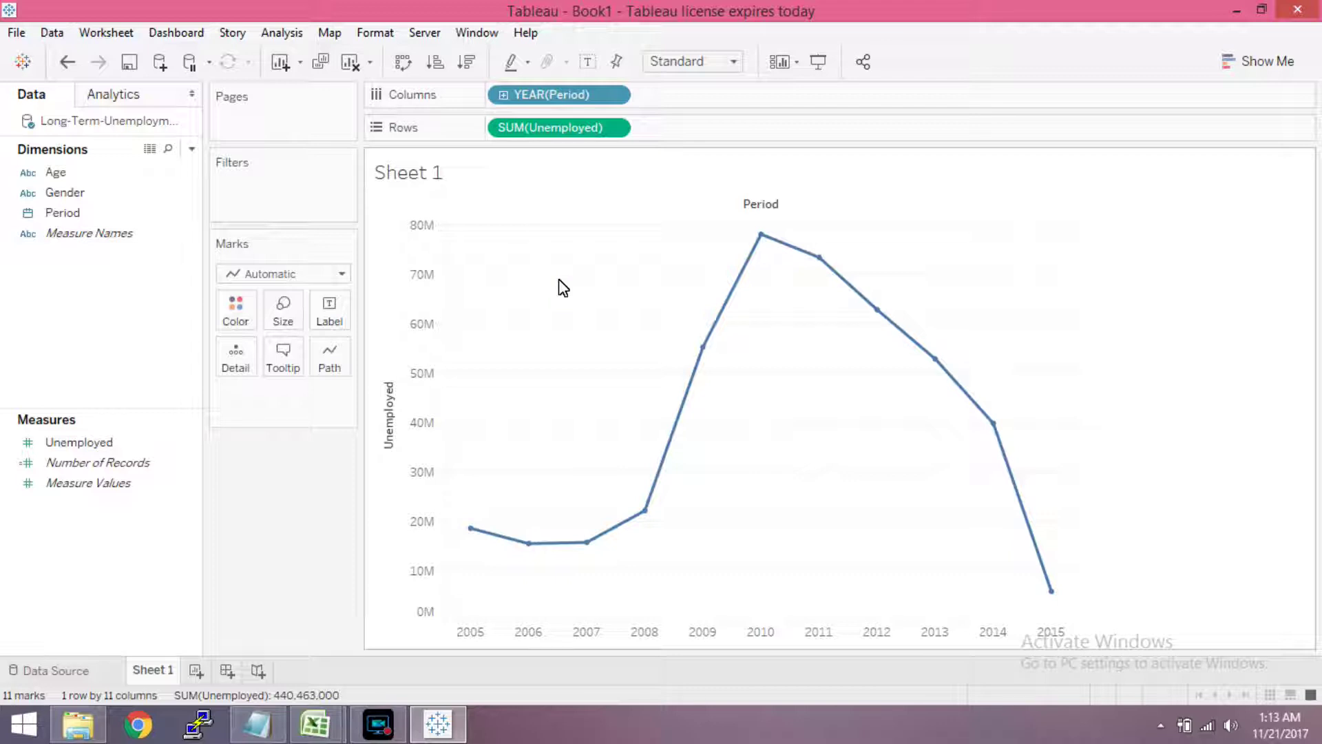
pyautogui.moveTo(591, 554)
# - Switch Period to the continuous Year level and back to discrete Year to compare the axes
pyautogui.click(614, 94)
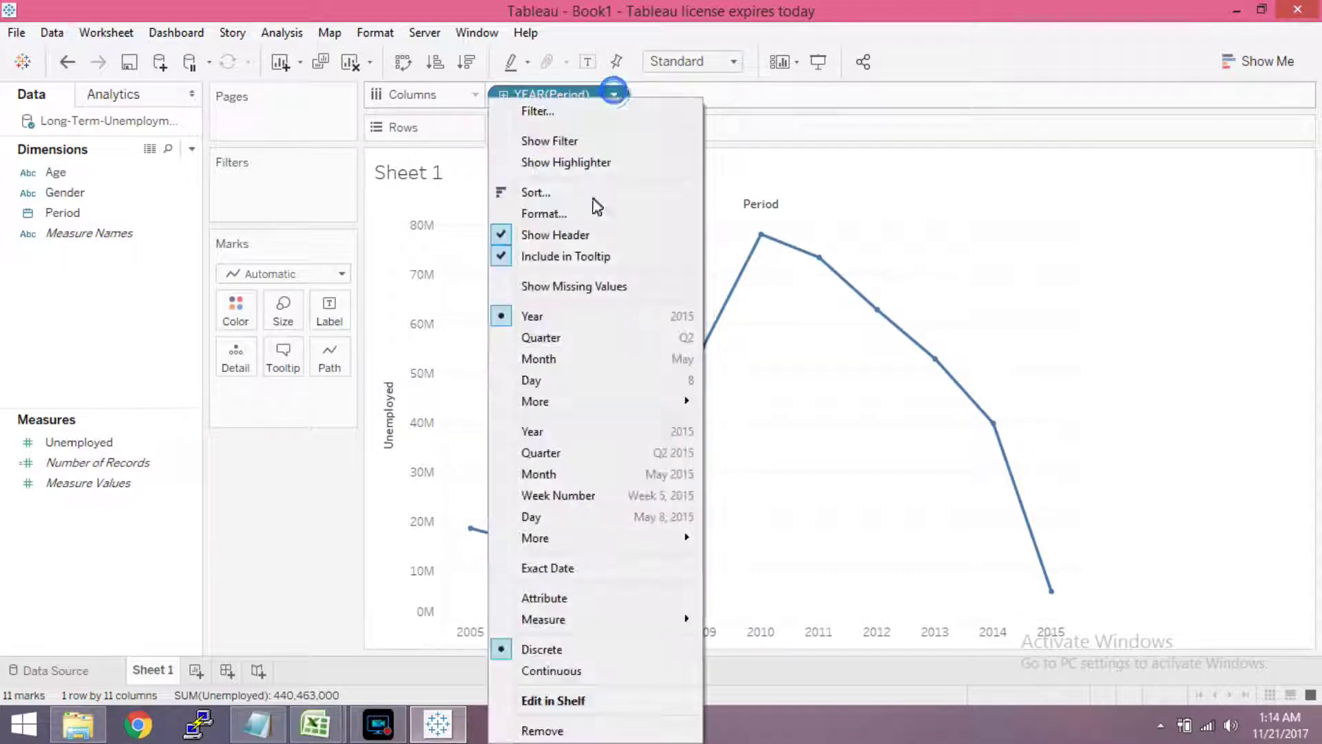
pyautogui.click(566, 434)
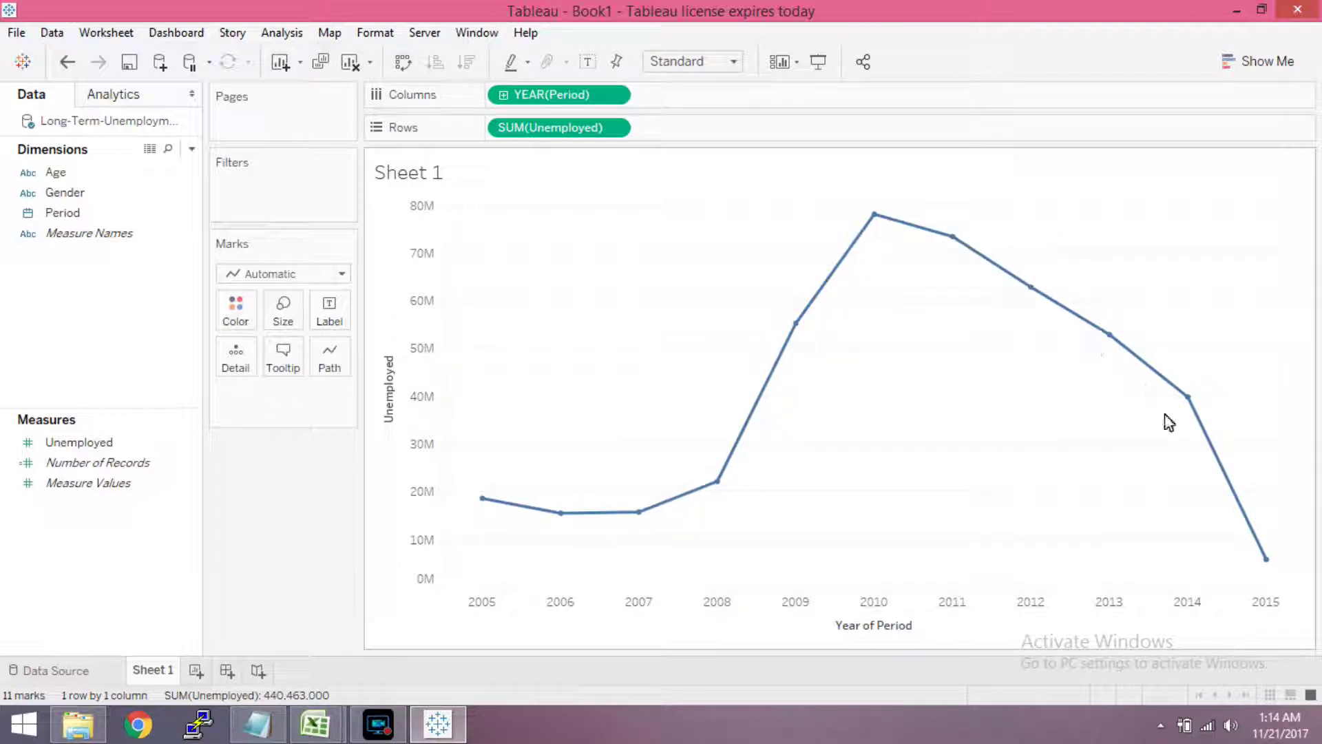
pyautogui.click(614, 95)
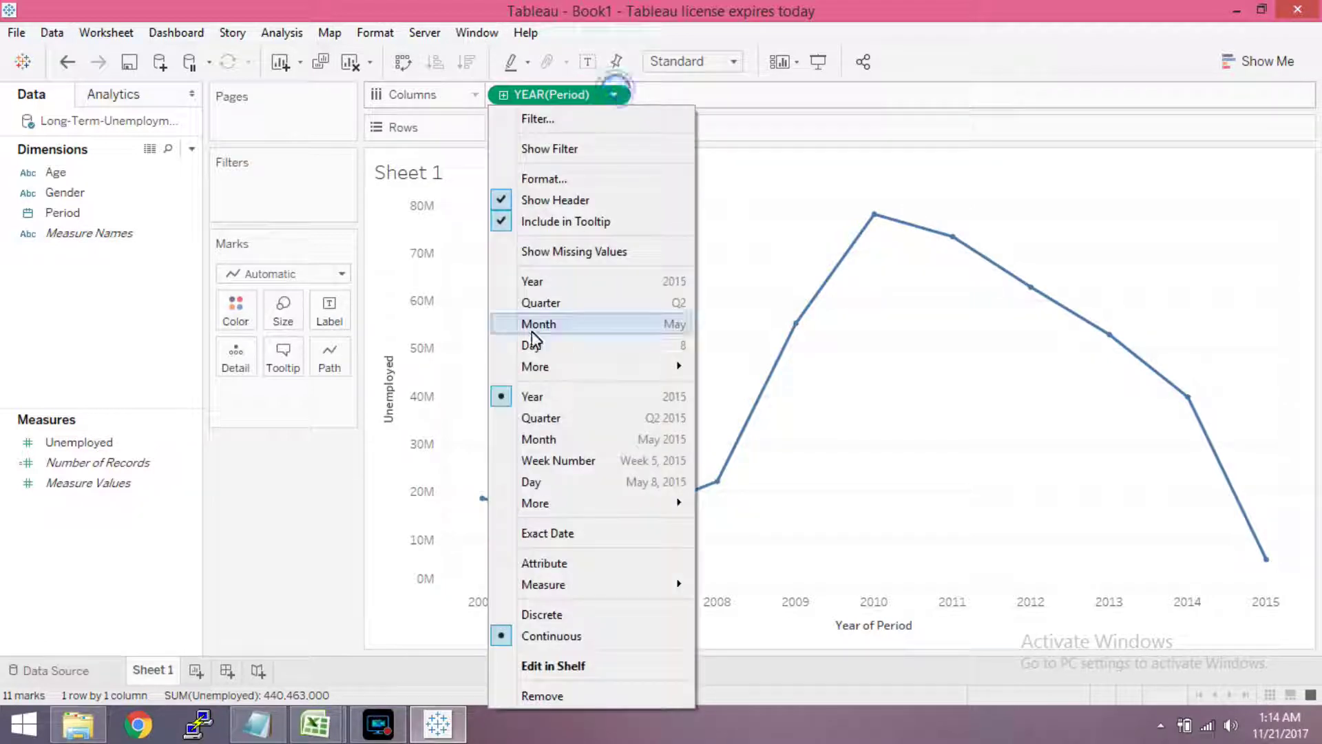
pyautogui.click(569, 284)
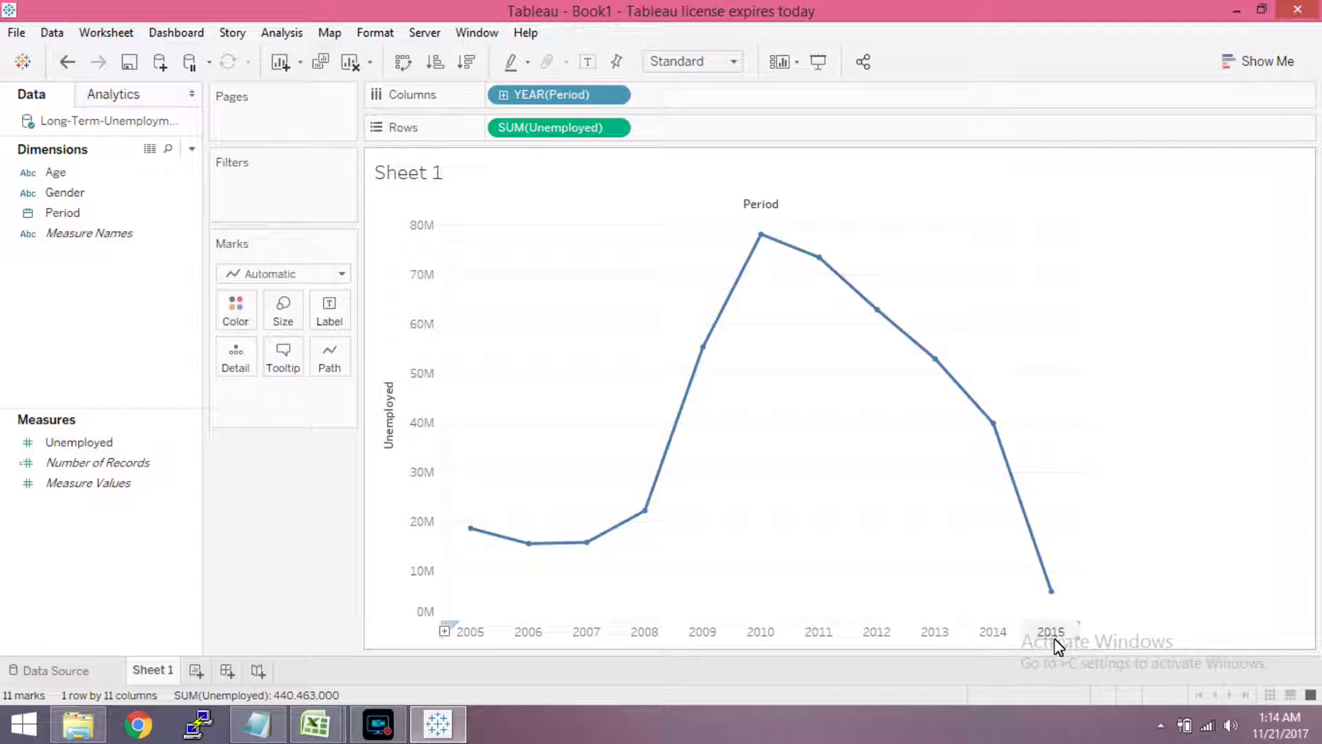
# - Set Period to the continuous Year level, and undo and redo the change to compare both chart versions
pyautogui.click(613, 94)
pyautogui.click(587, 403)
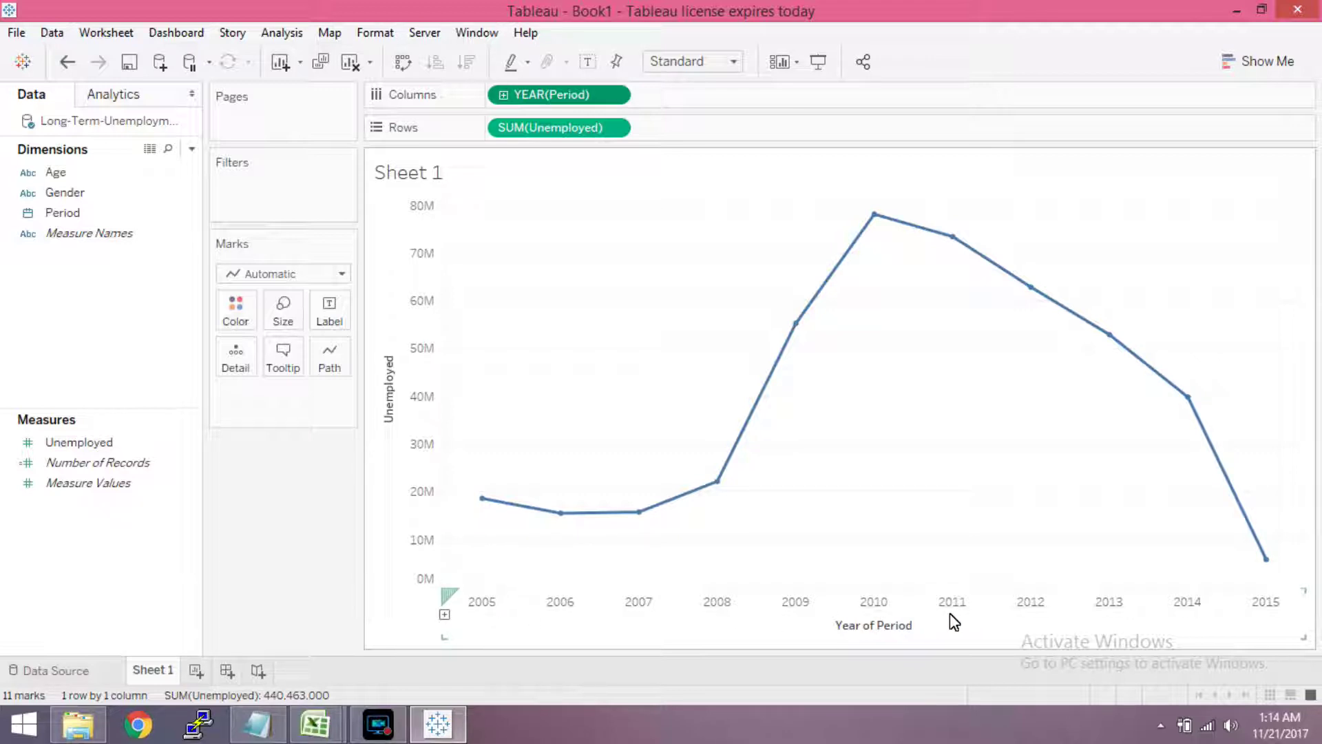
pyautogui.click(69, 63)
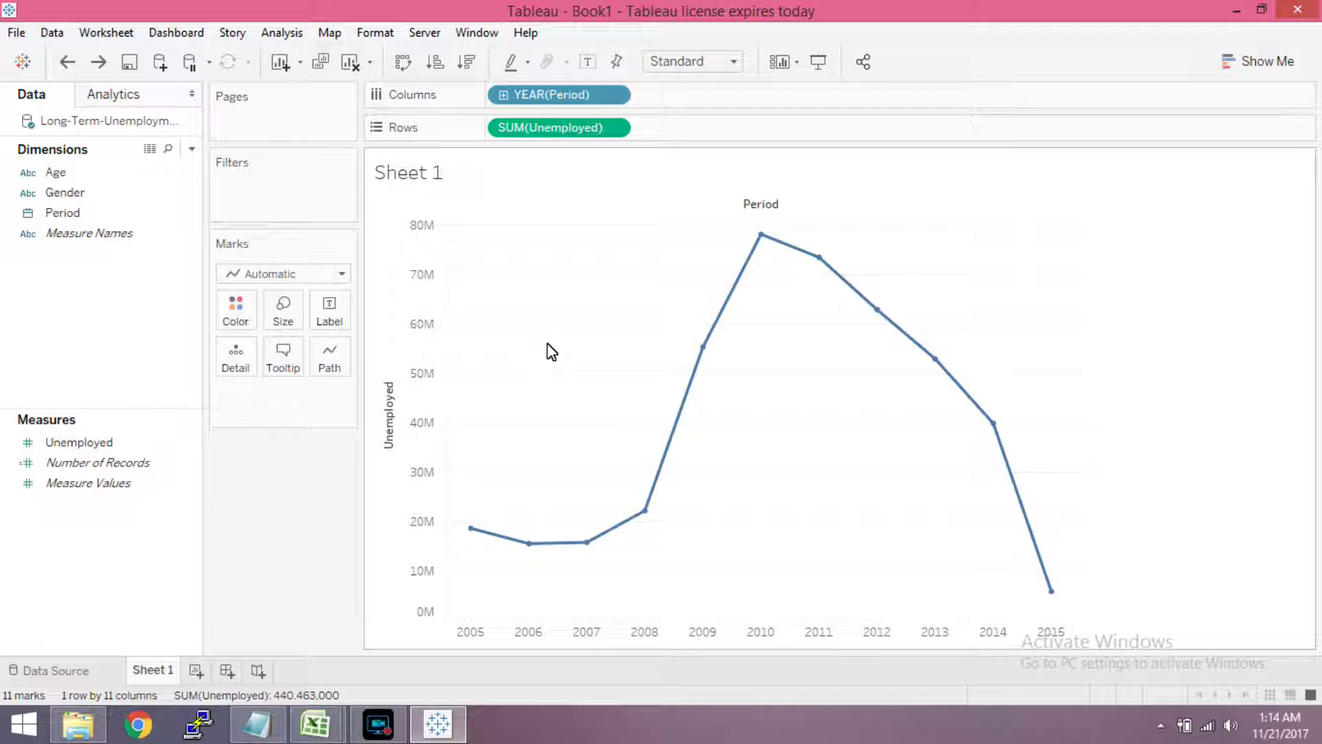
pyautogui.click(97, 64)
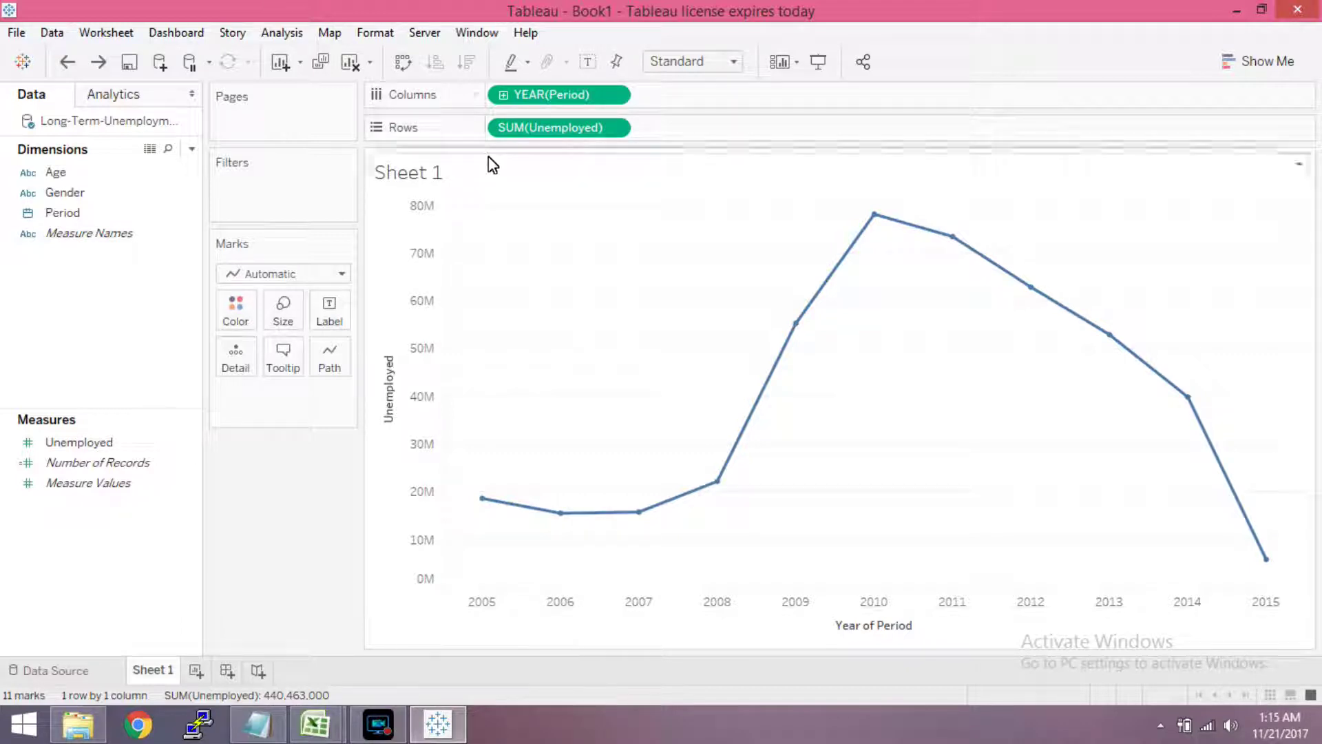
# - Open the date level options for the continuous year of Period
pyautogui.click(616, 95)
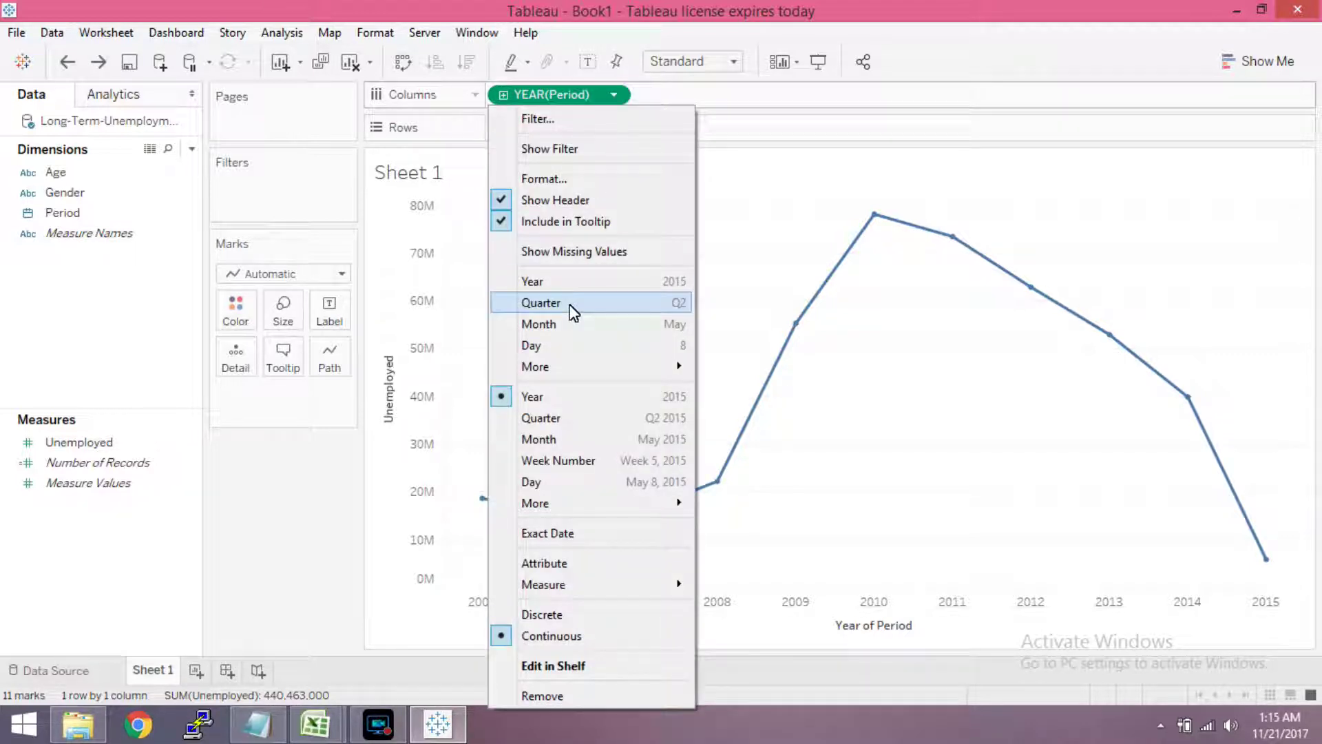